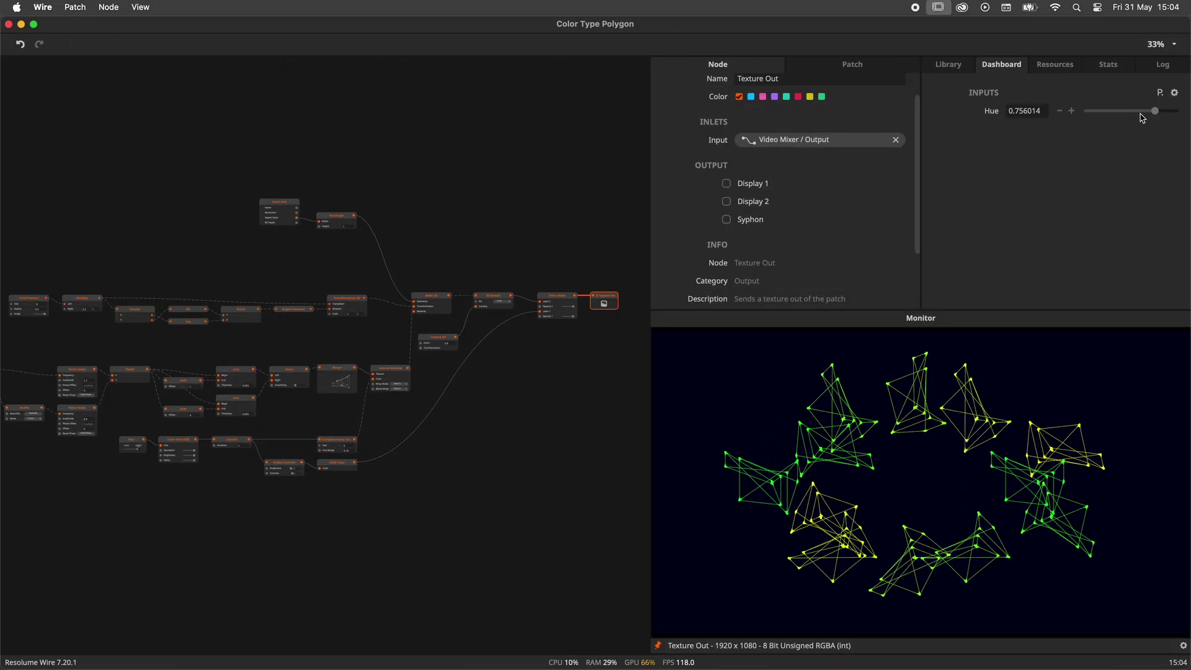
Lower the polygon patch's Dashboard Hue to 0.691433 so the colours shift.
left_click_drag(1155, 111, 1095, 114)
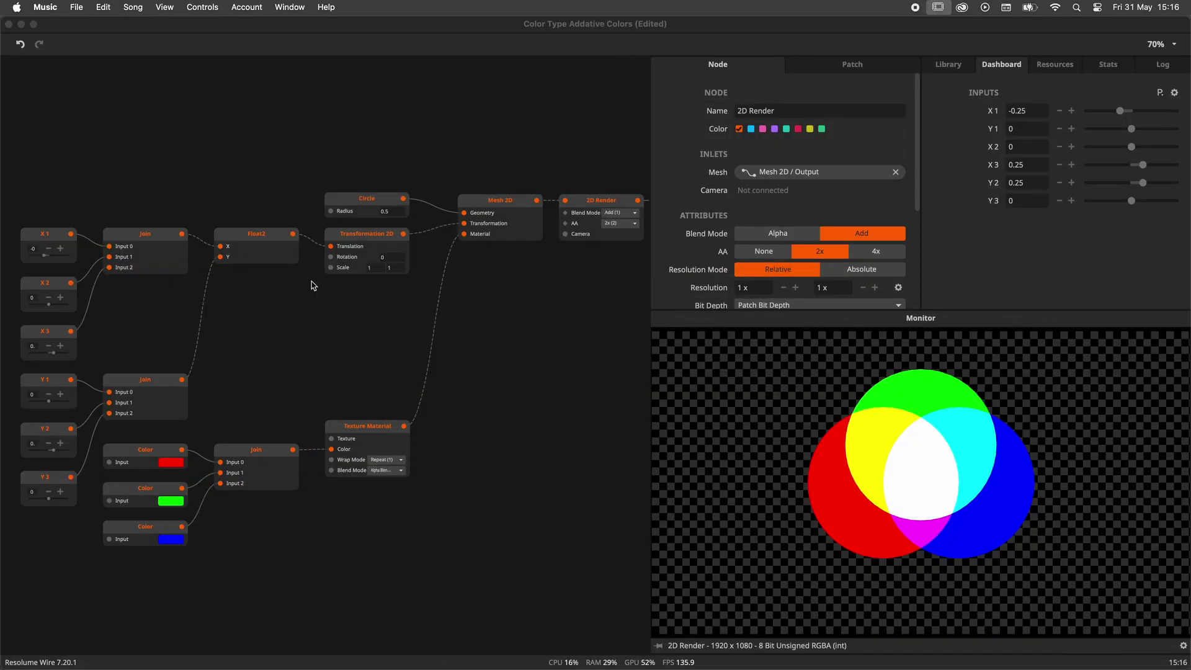
Bring the Resolume Wire window to the front.
left_click(397, 340)
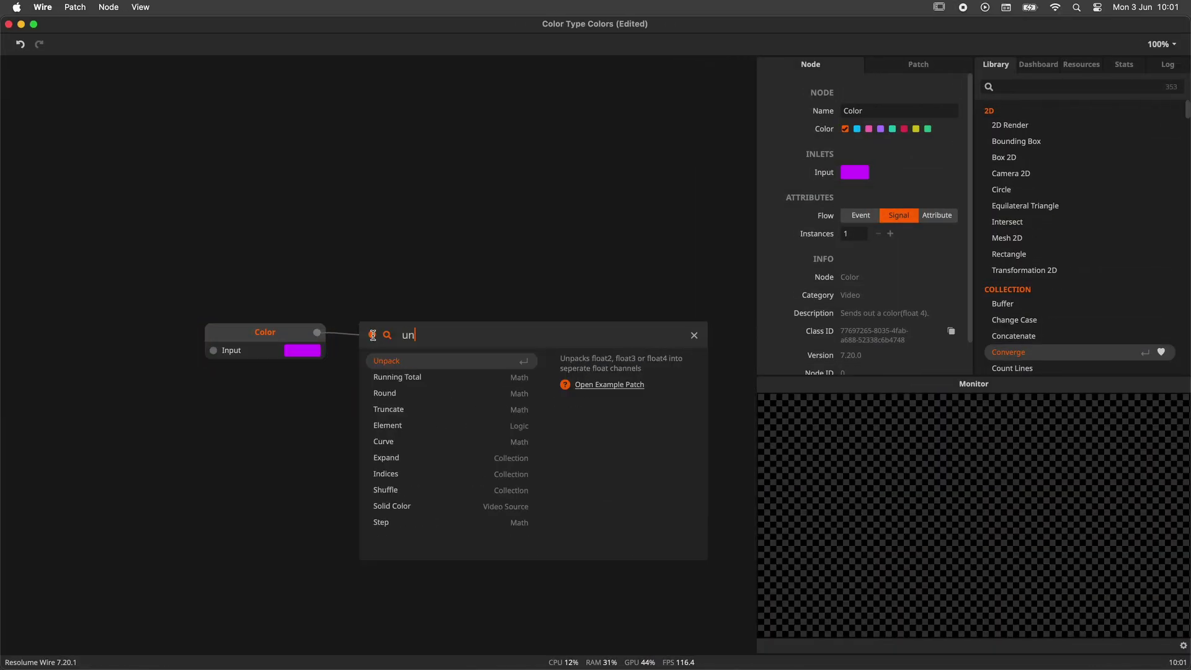
Add an Unpack node fed by the magenta Color node.
key("Return")
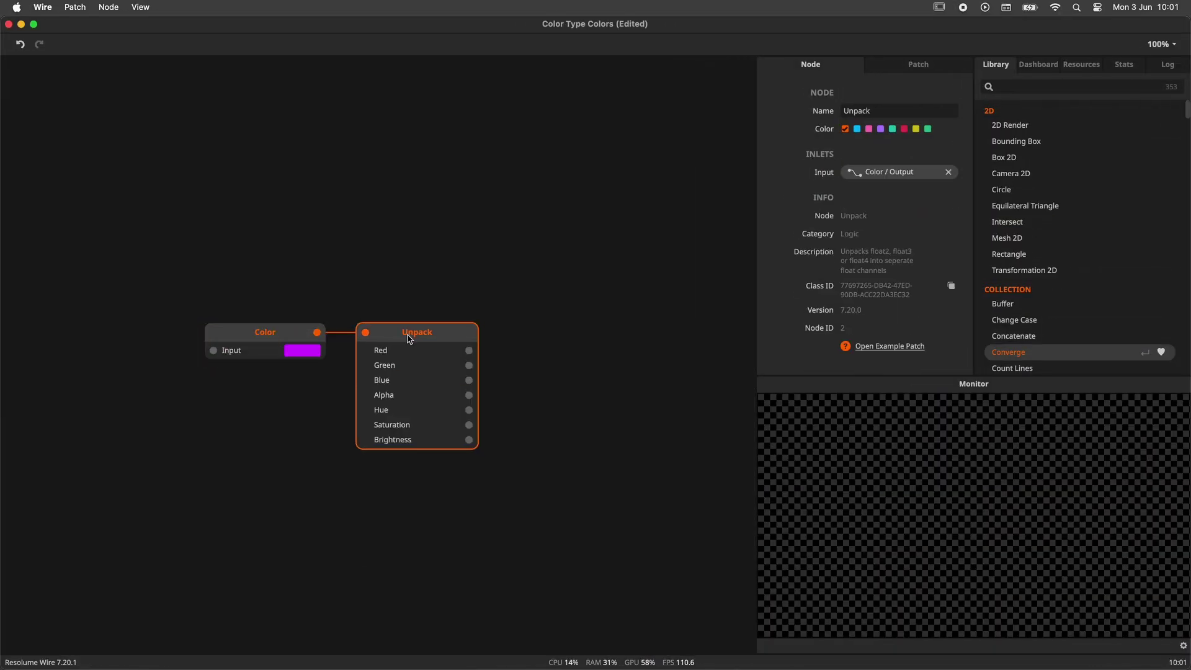
mouse_move(472, 362)
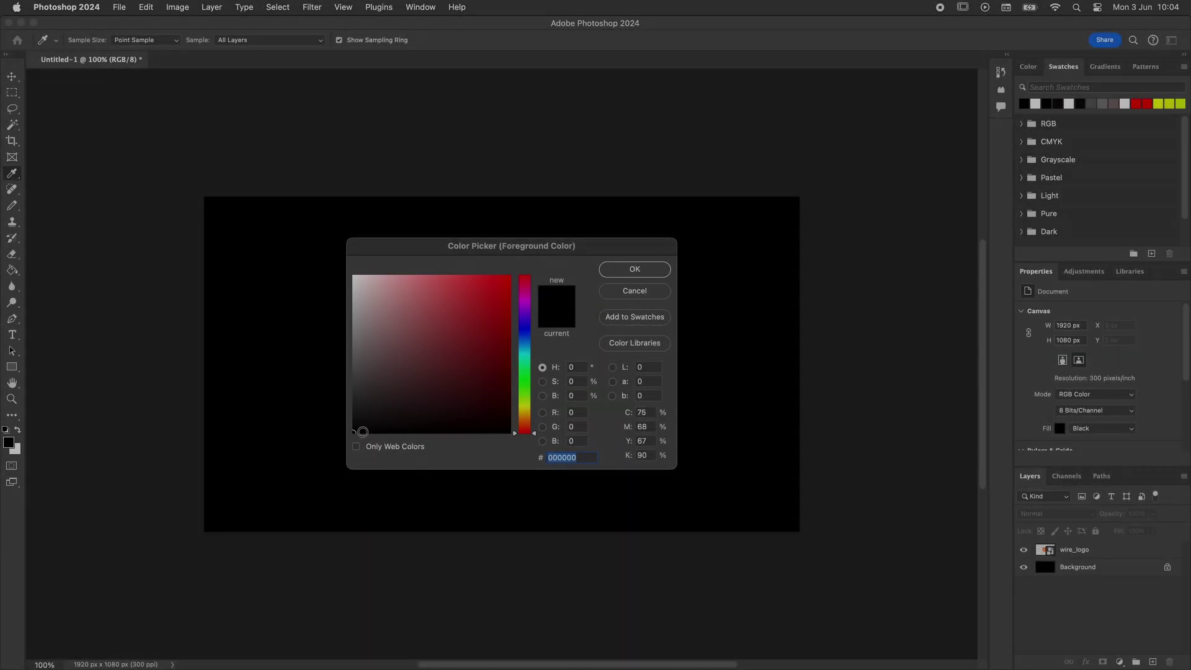
Set the foreground colour to pure white ffffff.
left_click_drag(363, 431, 308, 268)
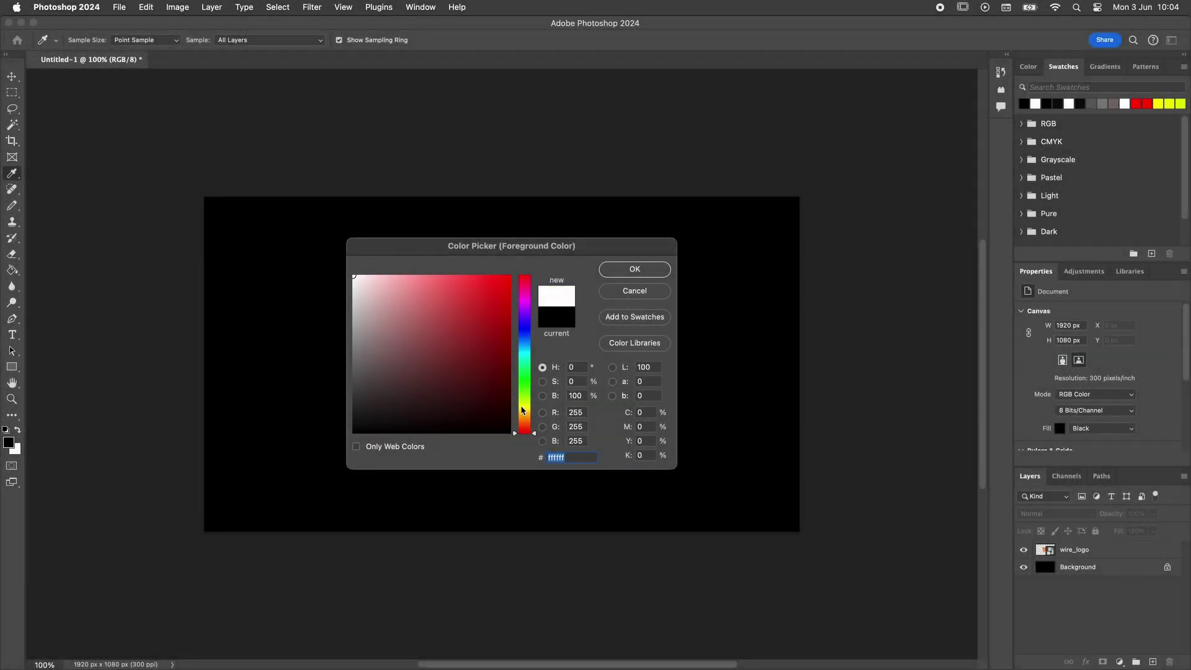
left_click(574, 412)
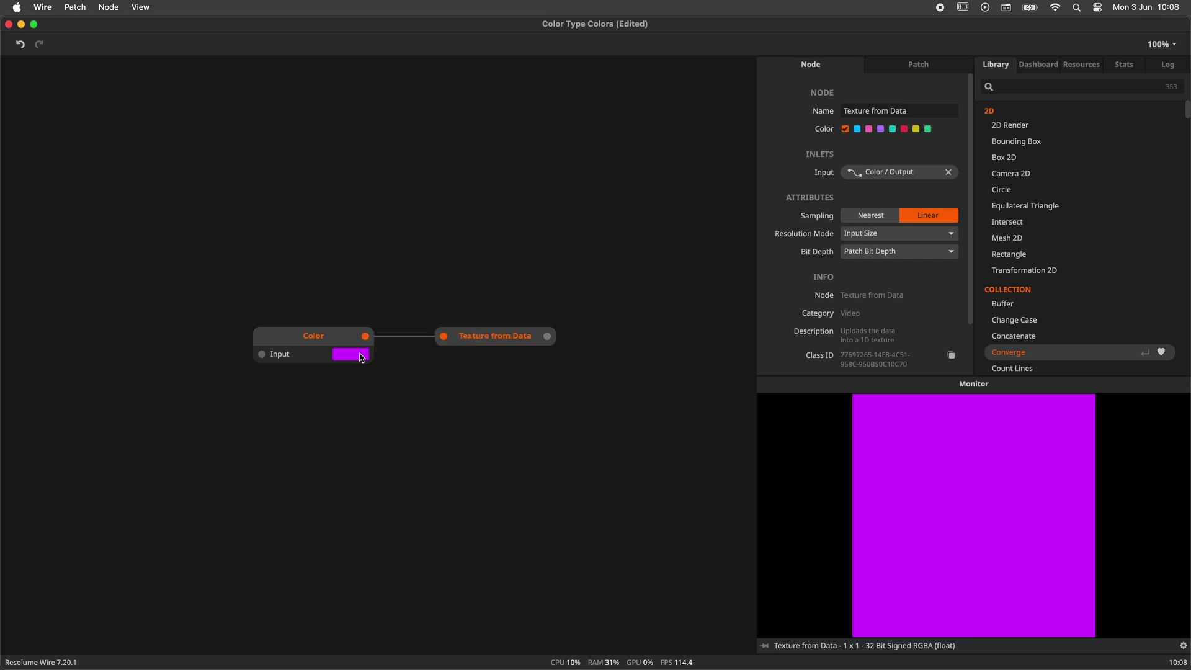
Set the magenta colour's alpha to 141 for a semi-transparent texture.
left_click(361, 356)
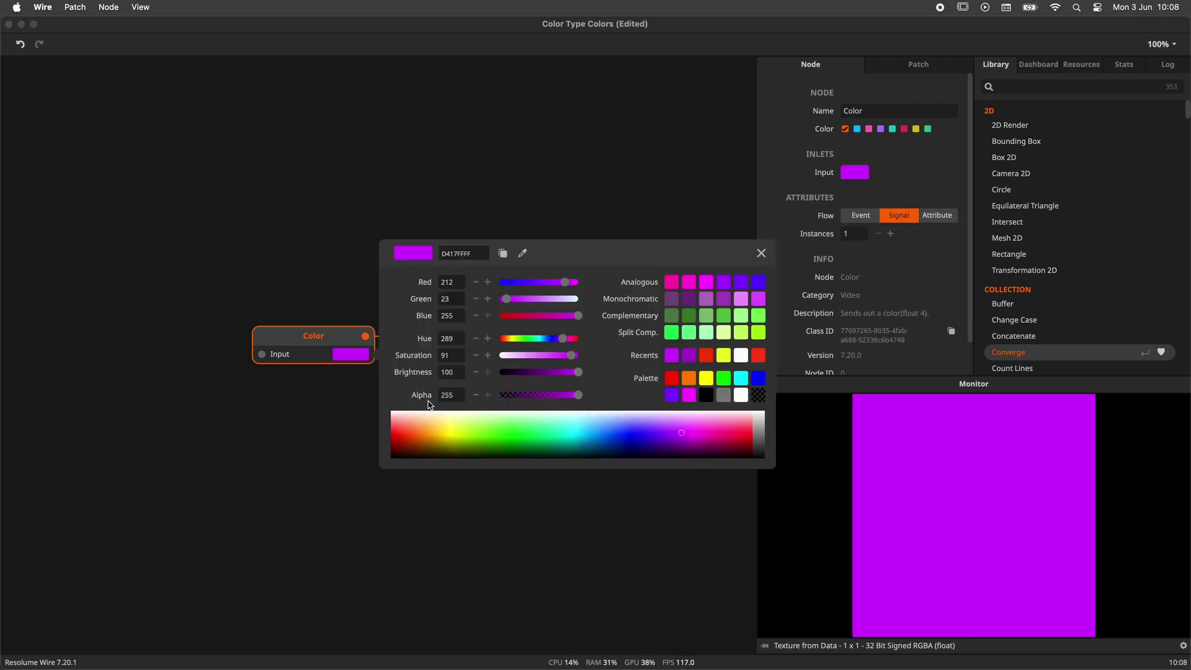
left_click_drag(578, 397, 386, 414)
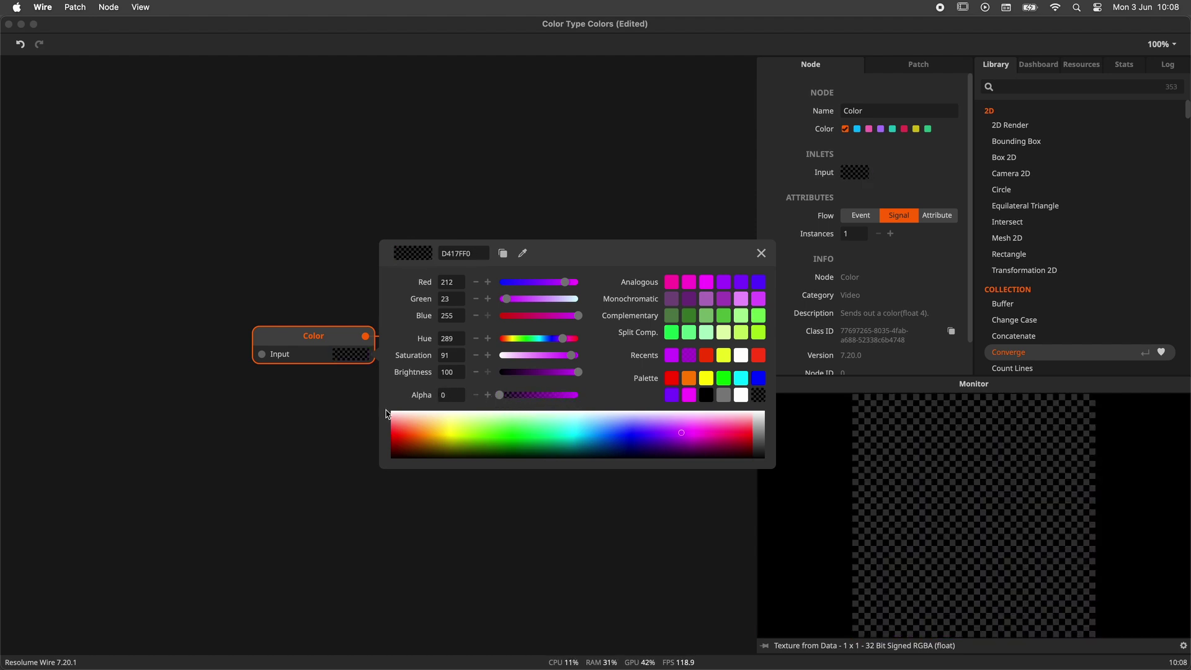
left_click_drag(386, 415, 618, 407)
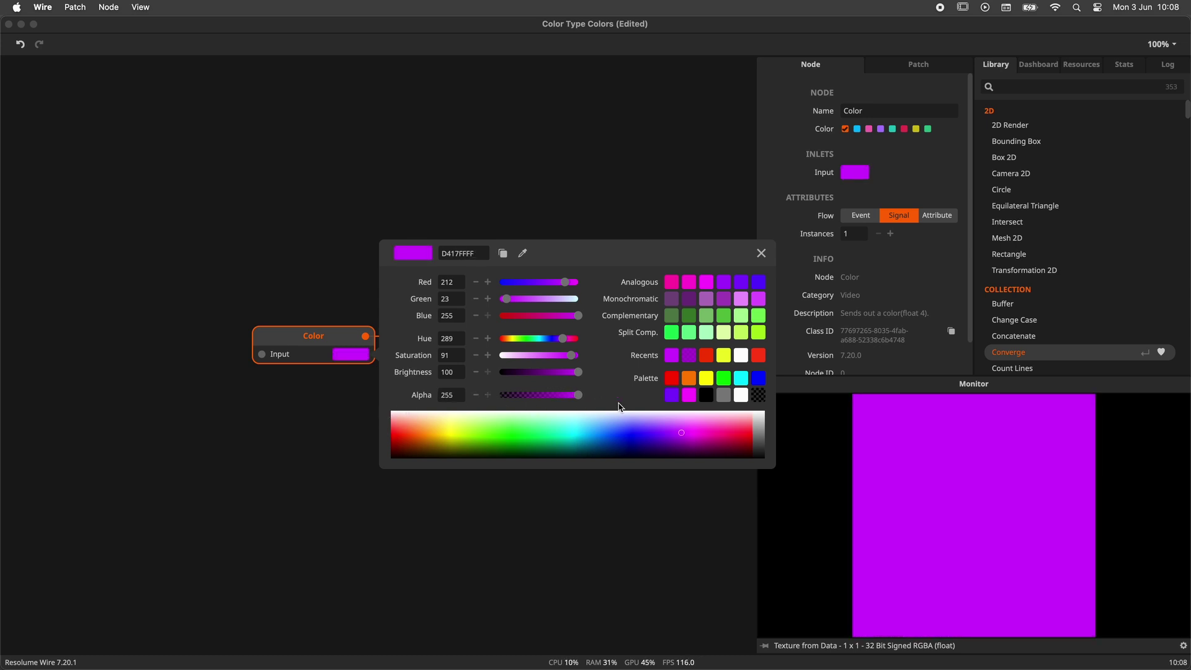
left_click_drag(618, 407, 544, 408)
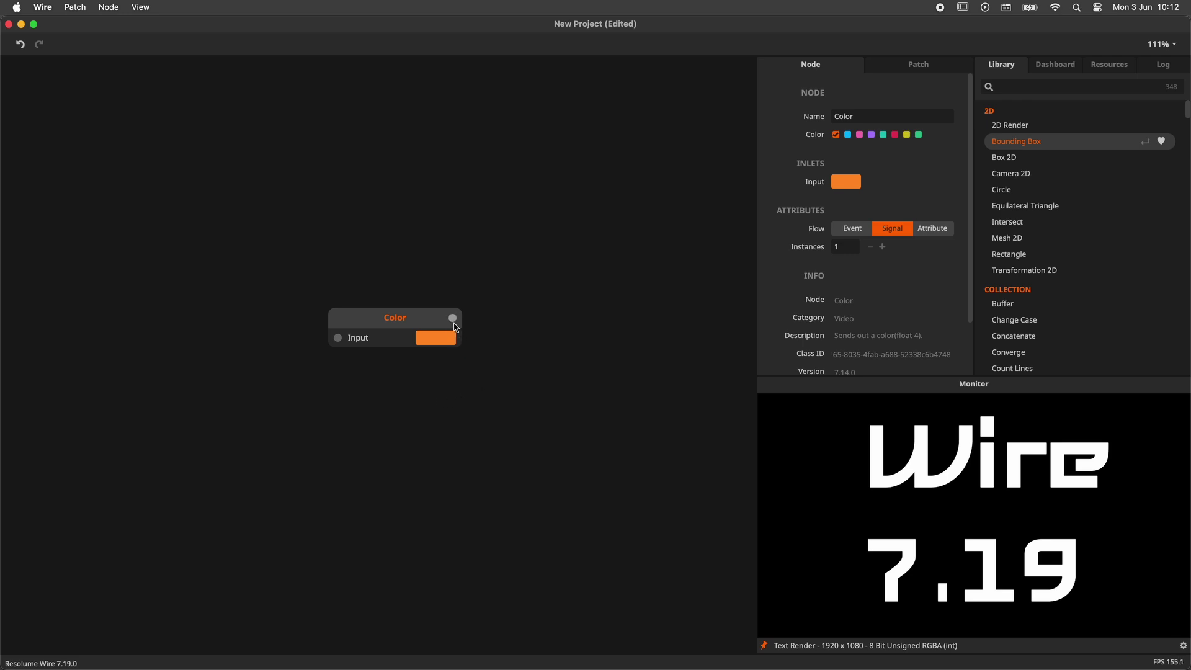
Chain a To Float4 node and then a second Color node after the green Color node.
mouse_move(454, 320)
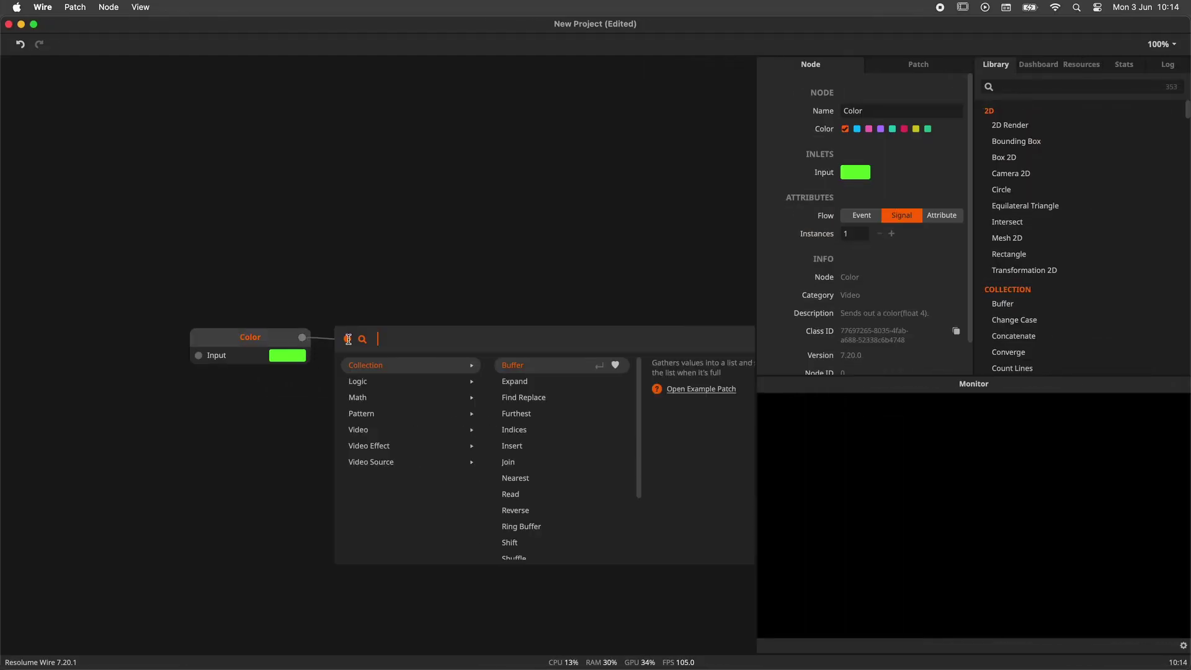
type("to")
key("Return")
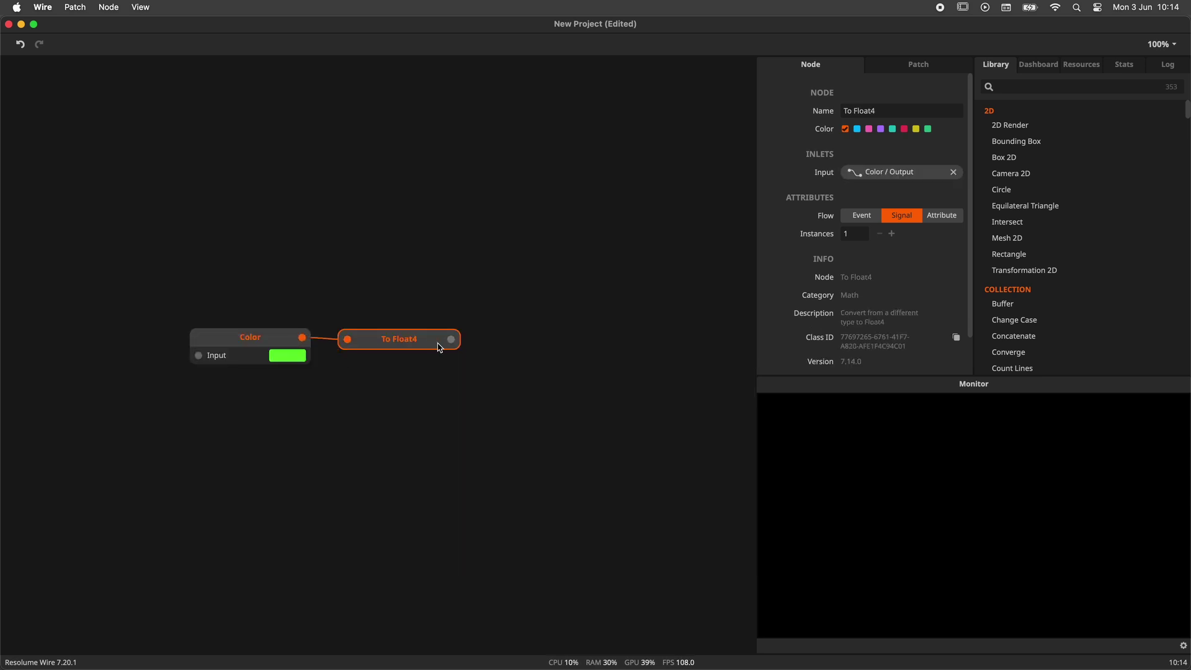
left_click_drag(451, 341, 503, 336)
type("color")
key("Return")
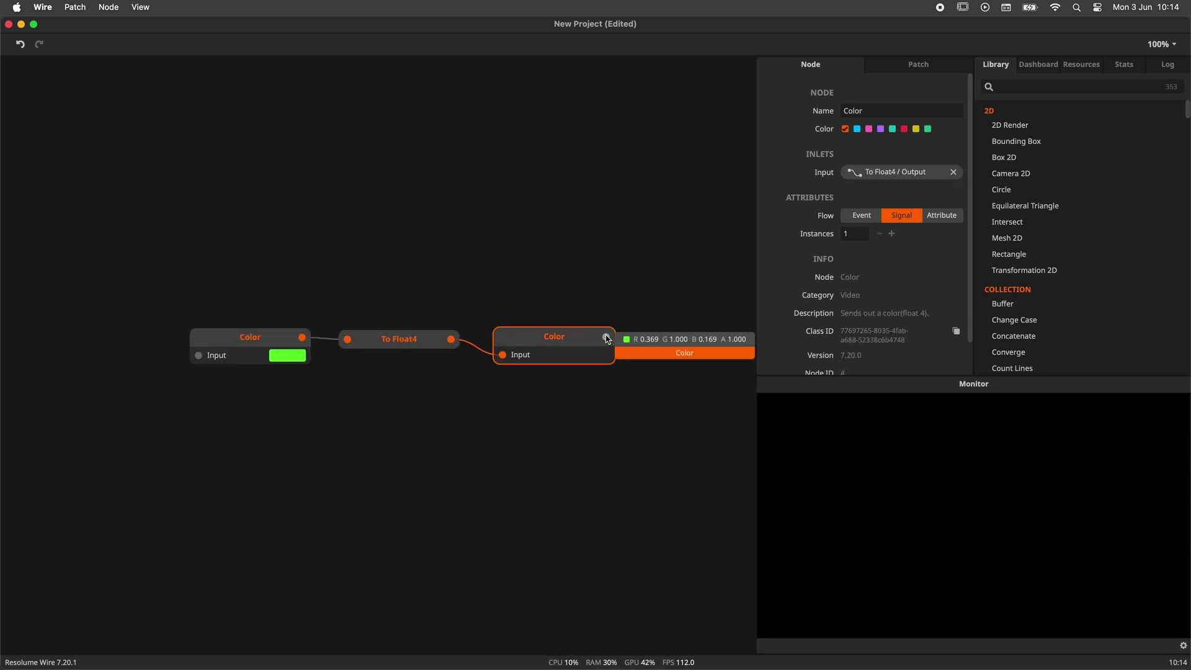
mouse_move(459, 345)
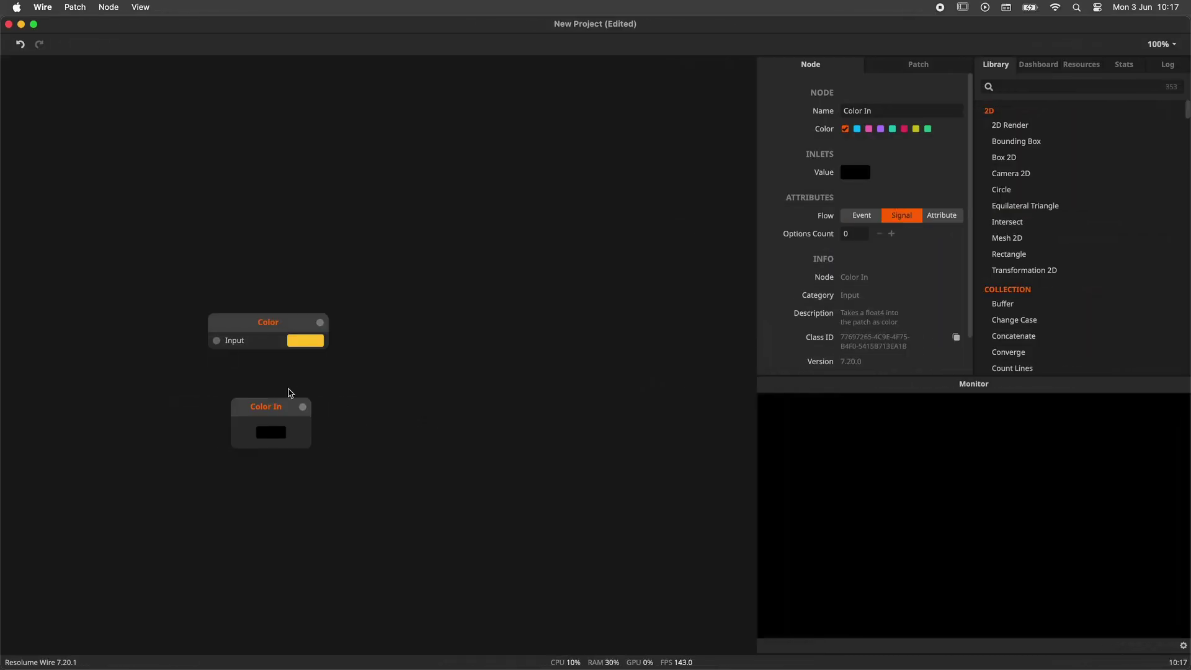
Inspect the properties of the Color and Color In nodes.
left_click(248, 342)
left_click(275, 421)
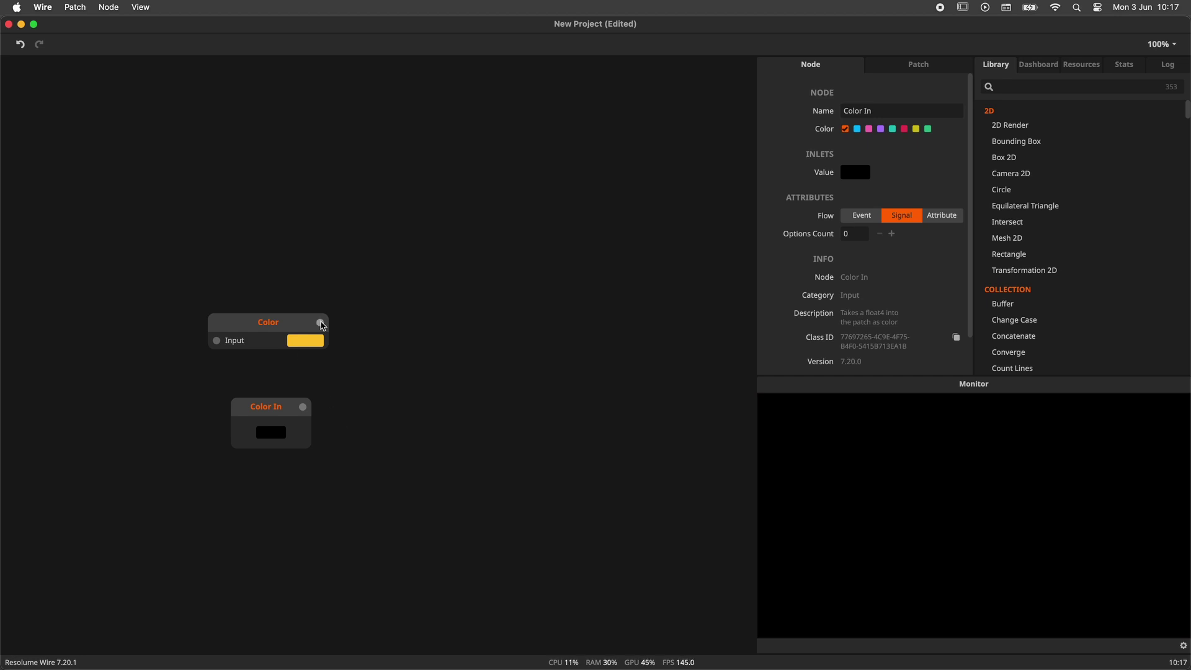
mouse_move(321, 323)
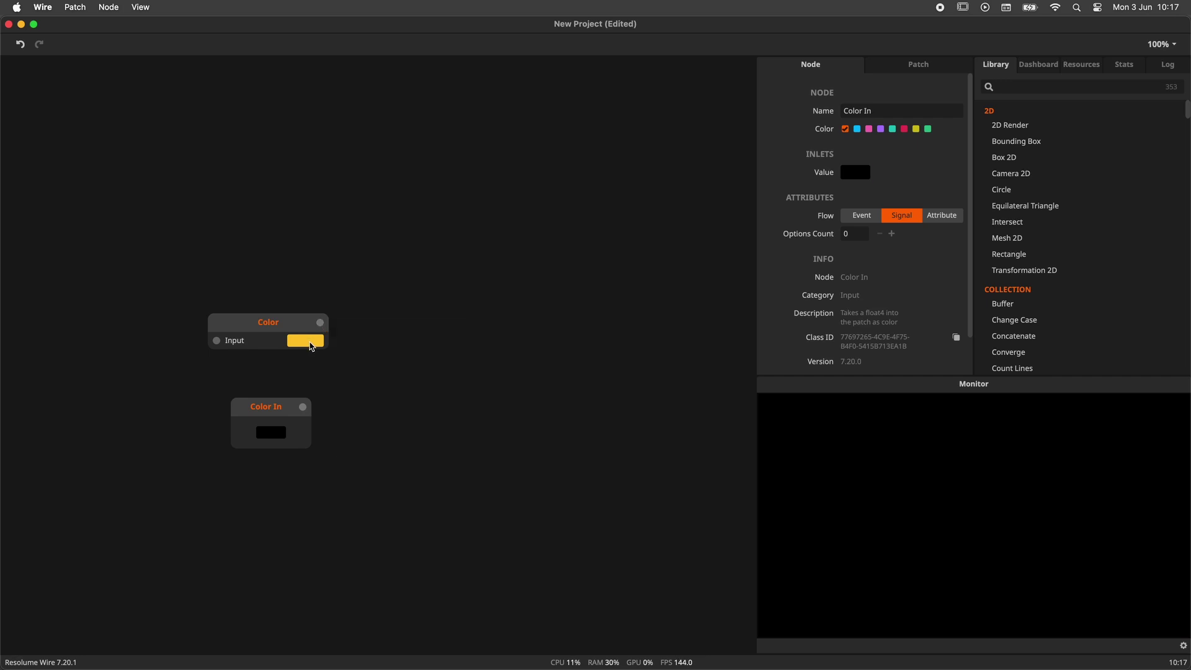
Change the Color node from yellow to blue 245AFFFF using the sliders and spectrum.
left_click(311, 345)
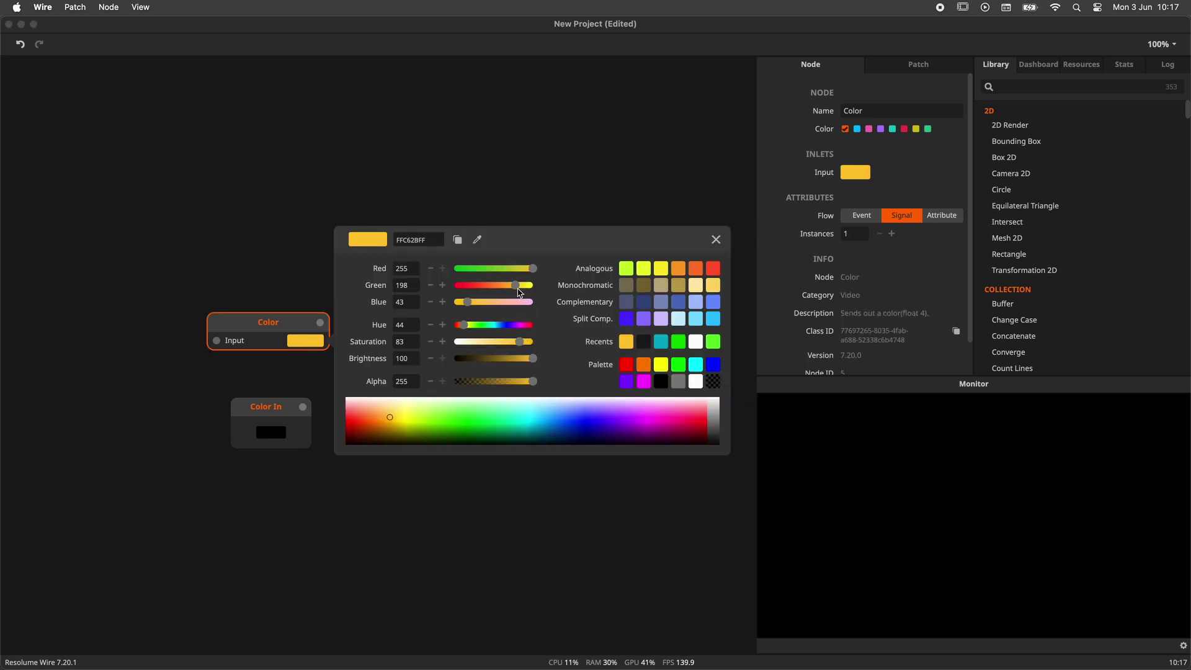
left_click_drag(511, 286, 458, 288)
left_click_drag(532, 276, 527, 366)
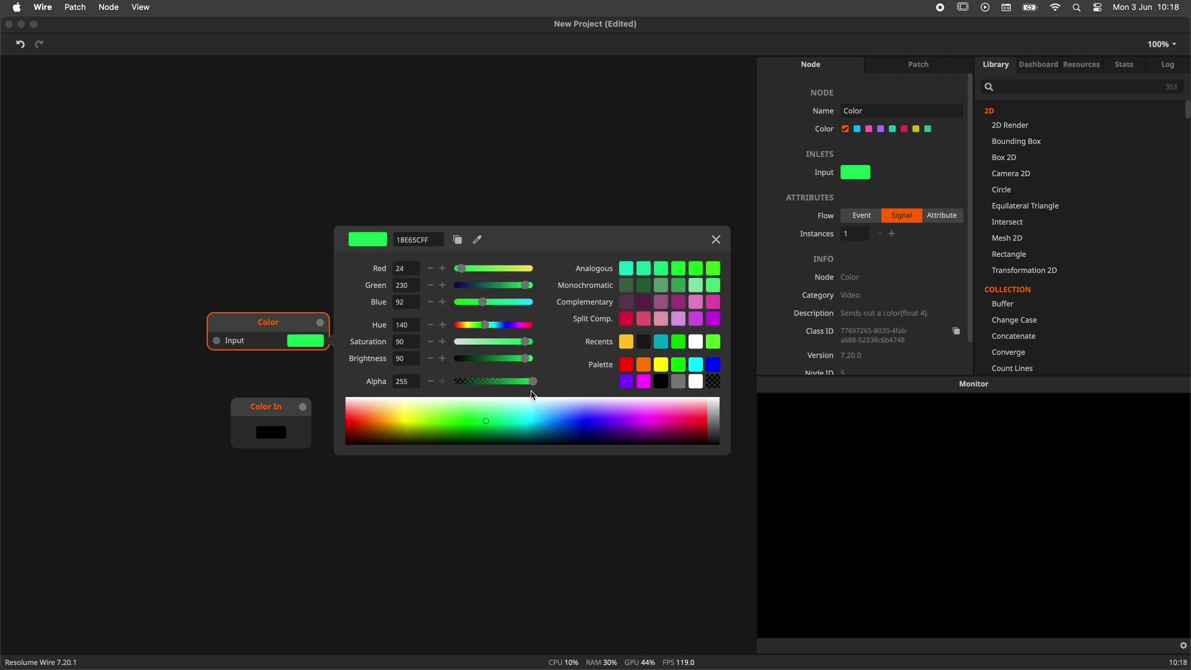
mouse_move(457, 421)
left_mouse_down()
mouse_move(404, 418)
mouse_move(502, 437)
mouse_move(564, 421)
mouse_move(518, 422)
left_mouse_up()
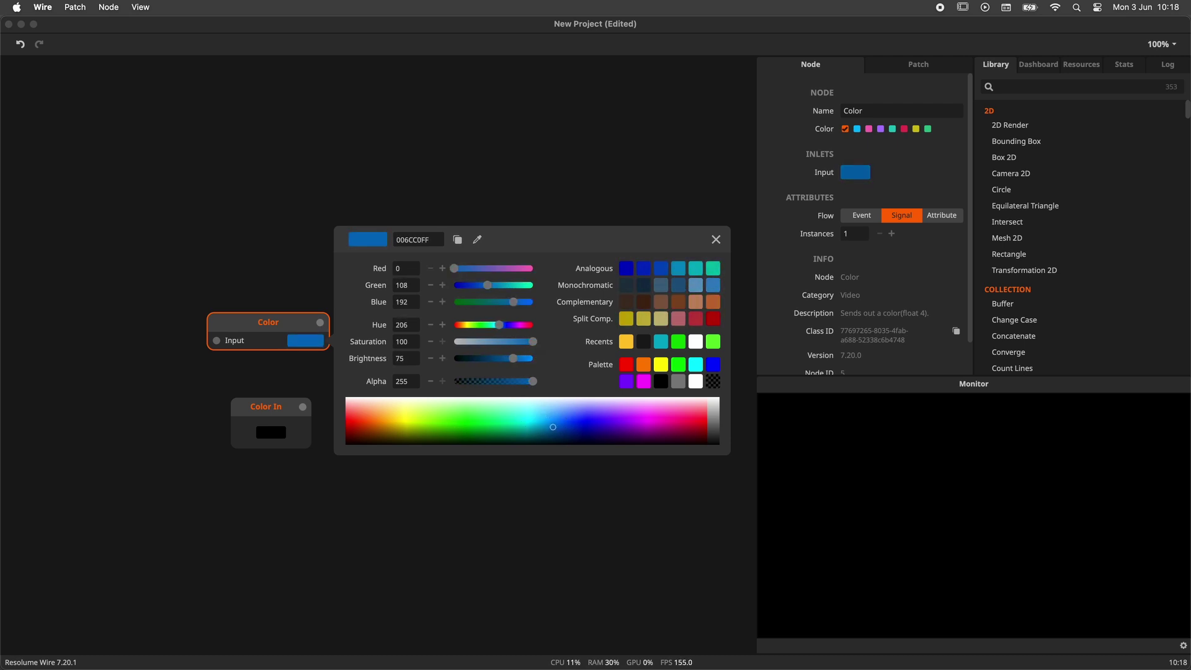
left_click(572, 418)
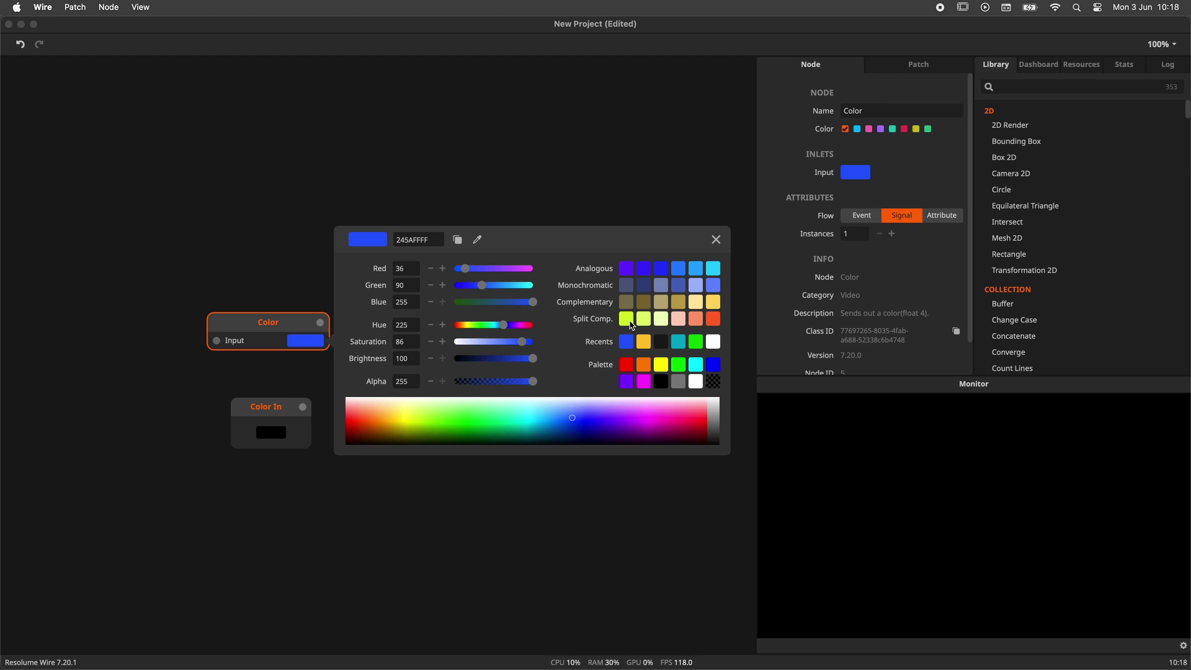
Try split-complementary, monochromatic, palette and analogous swatches, ending on crimson FF005CFF, and select its hex value.
left_click(627, 319)
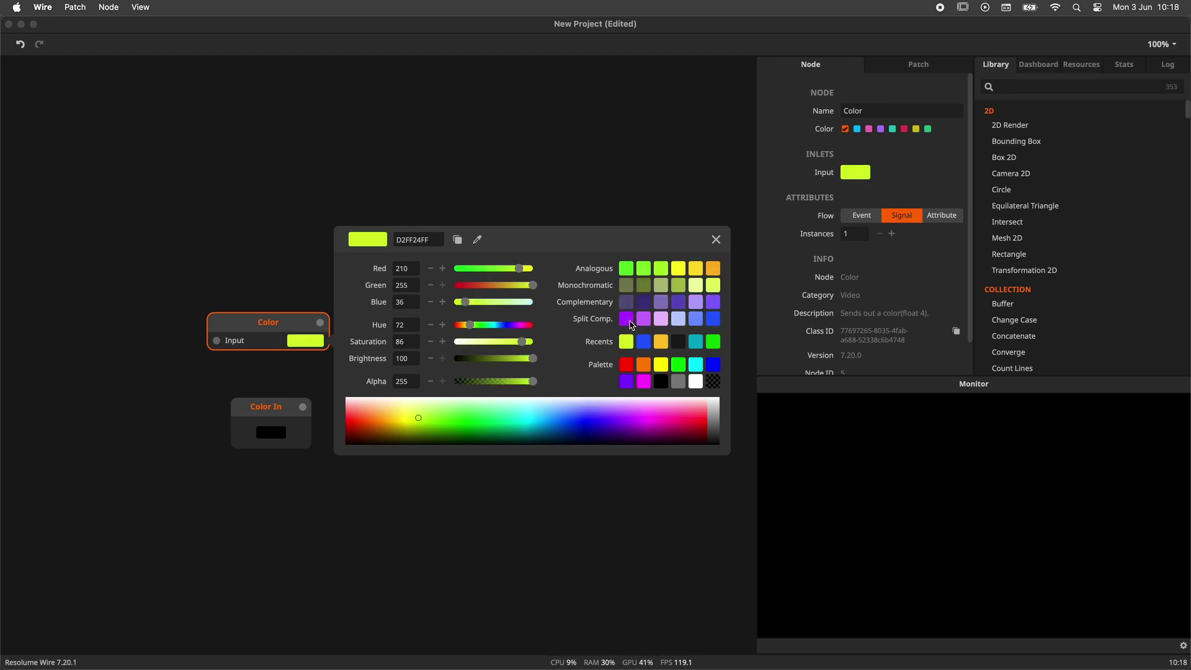
left_click(644, 287)
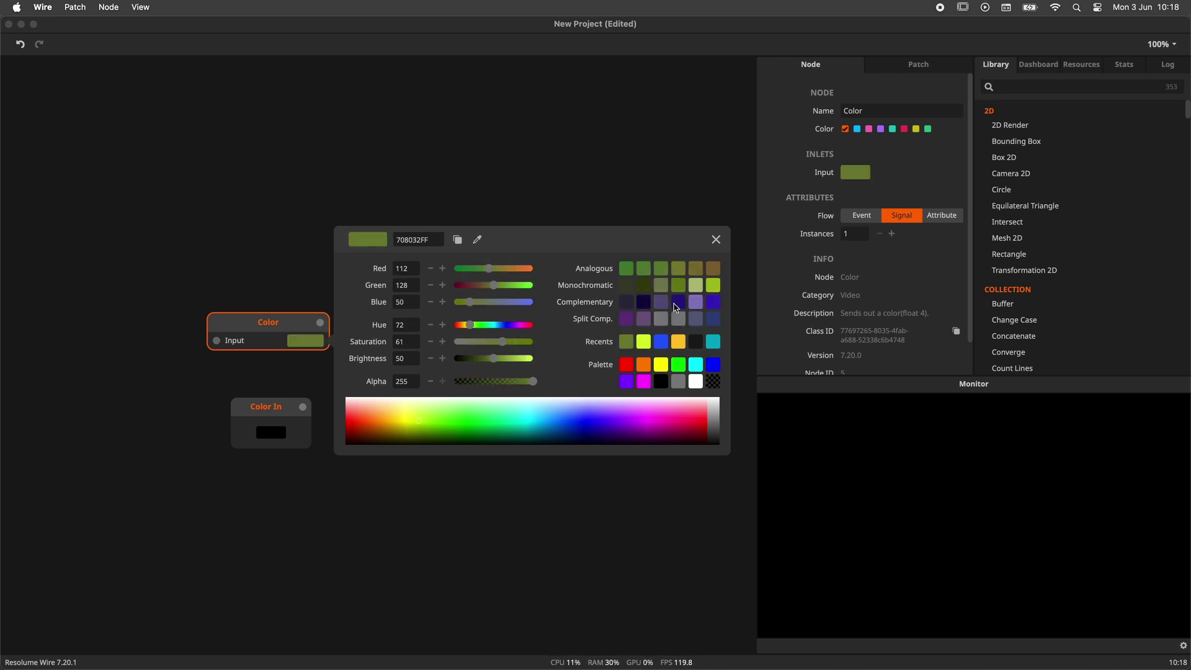
left_click(699, 289)
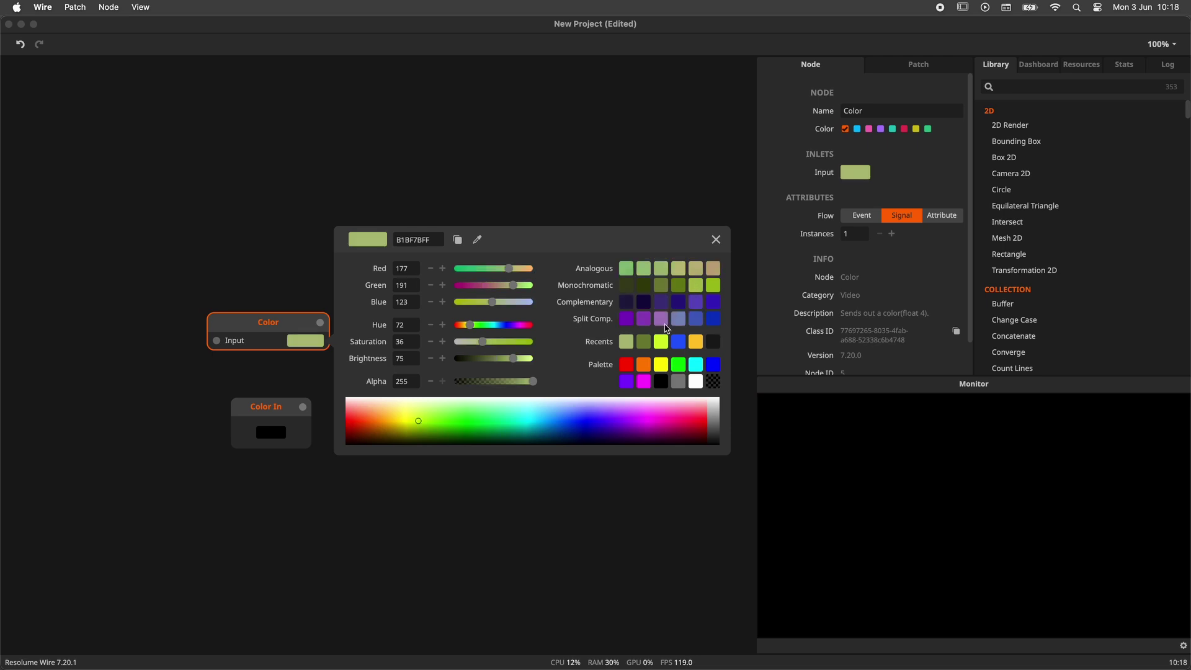
left_click(628, 366)
left_click(695, 273)
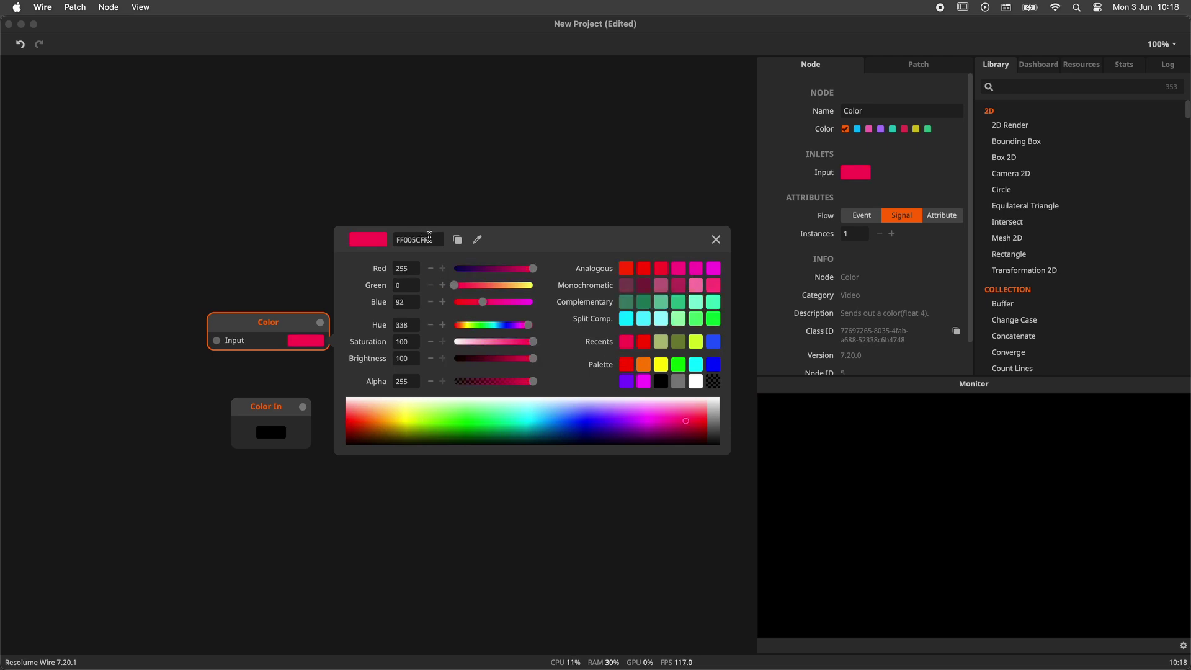
left_click_drag(422, 239, 396, 238)
Sample pink FF46E9FF from the lospec.com palette with the eyedropper.
left_click(477, 242)
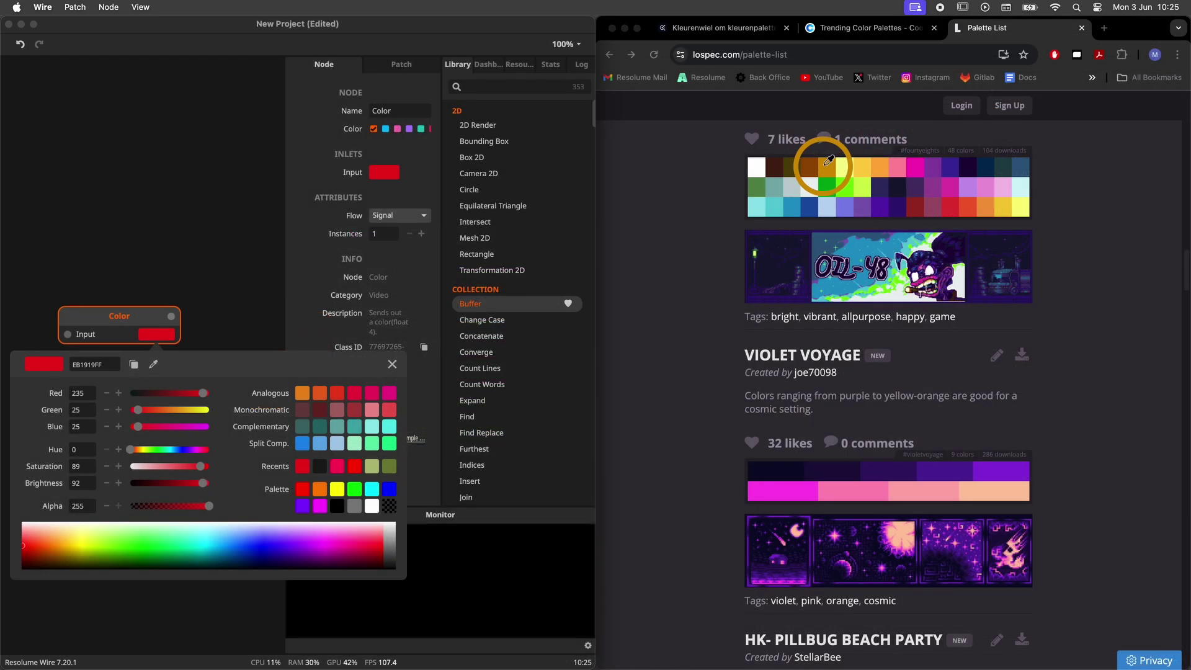
left_click(841, 164)
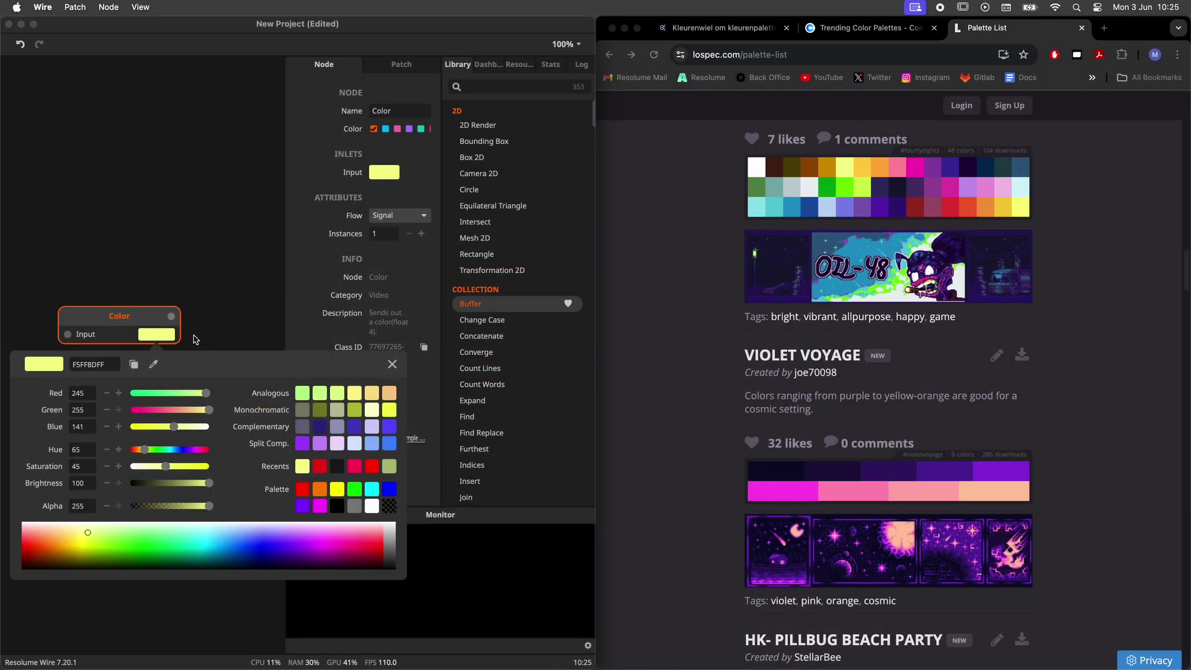
left_click(154, 365)
left_click(789, 496)
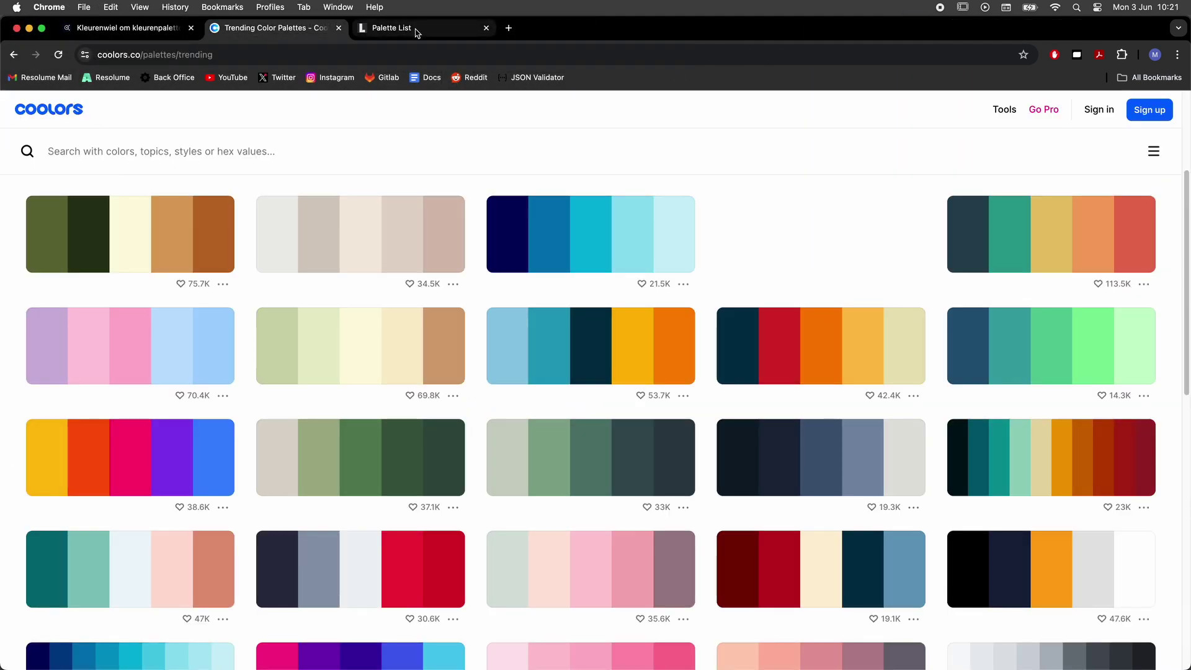
left_click(416, 33)
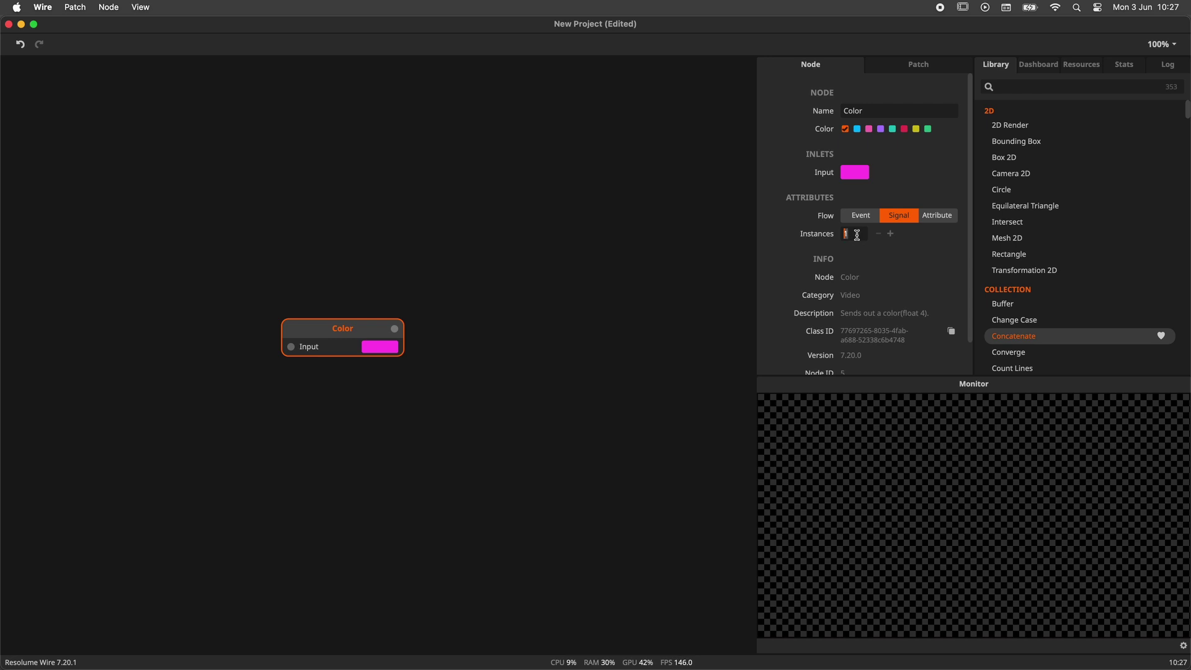
Give the Color node 3 instances and show each instance's separate colour.
type("3")
key("Return")
left_click(464, 377)
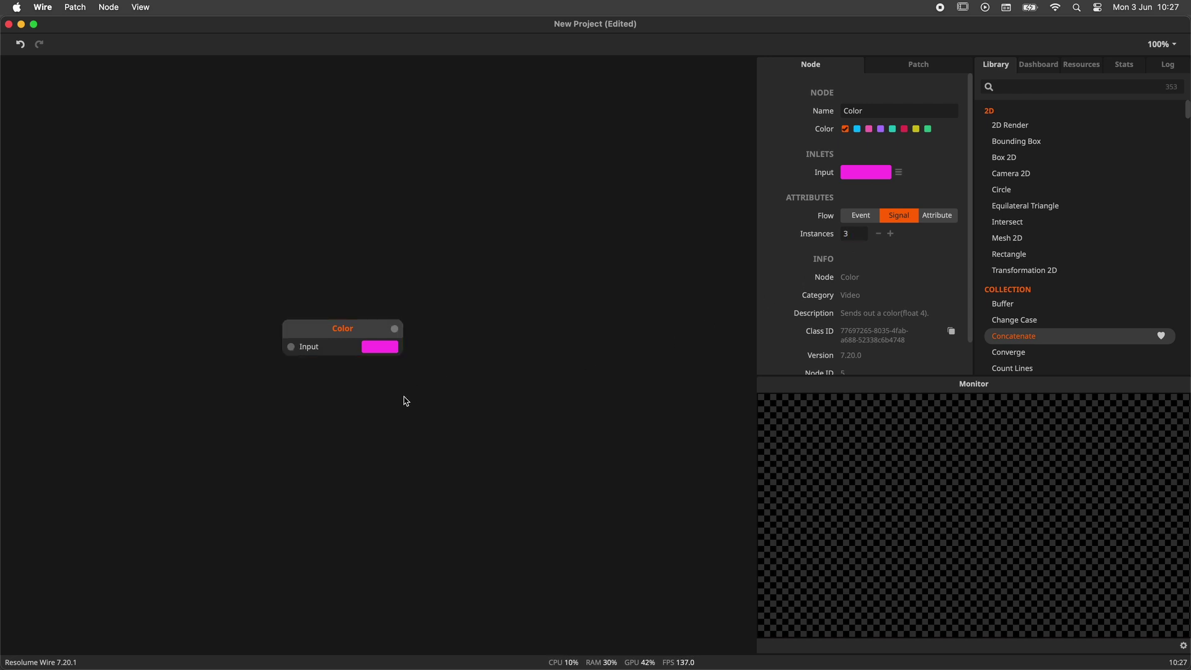
mouse_move(401, 331)
left_click(385, 352, "super")
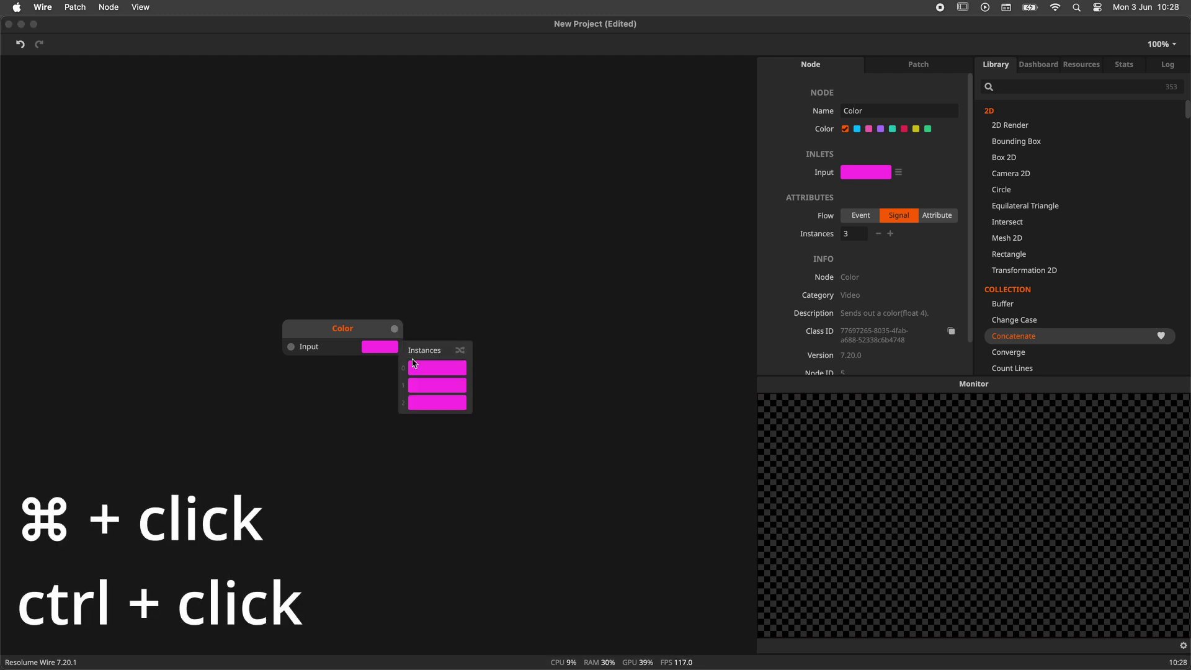
Make instance 0 green and instance 2 blue.
left_click(447, 373)
left_click(354, 588)
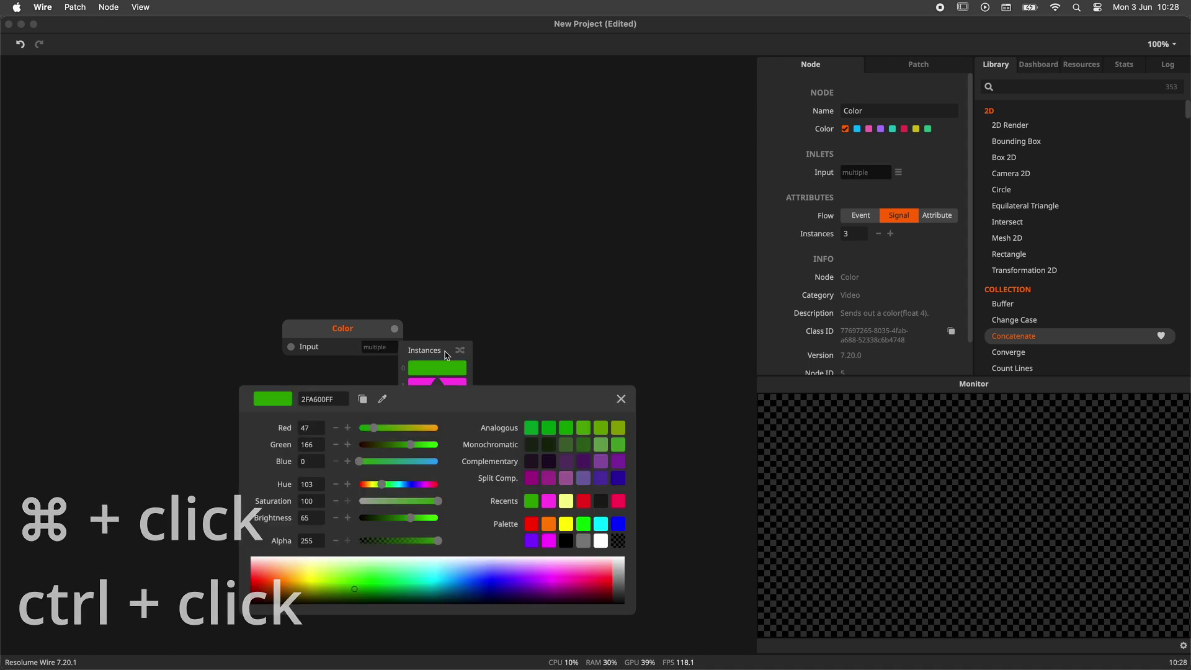
left_click(445, 350)
left_click(434, 403)
left_click(486, 611)
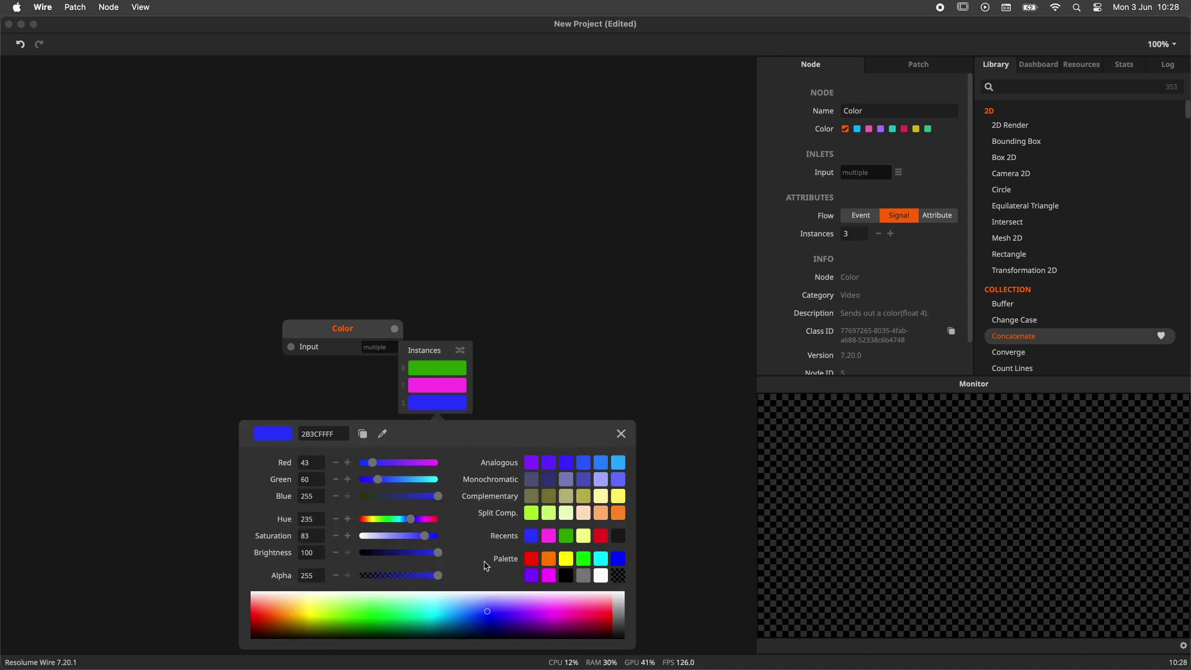
left_click(438, 353)
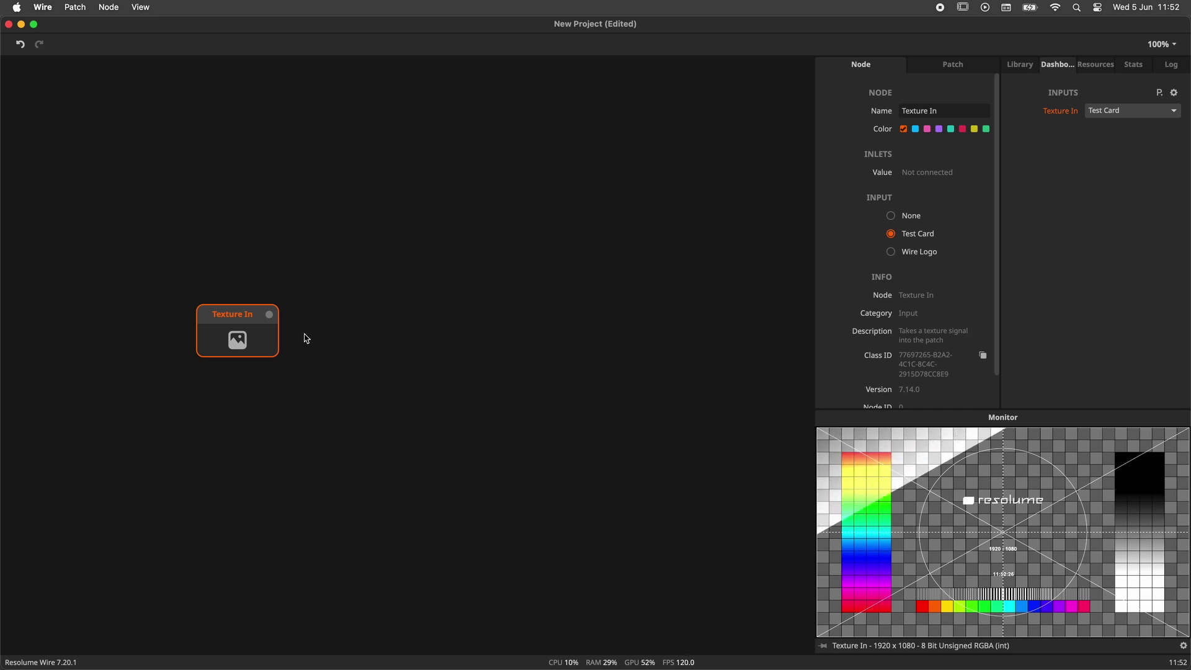
Connect a new Colorize node to Texture In and set its Mode to Palette.
left_click_drag(270, 314, 410, 323)
type("colo")
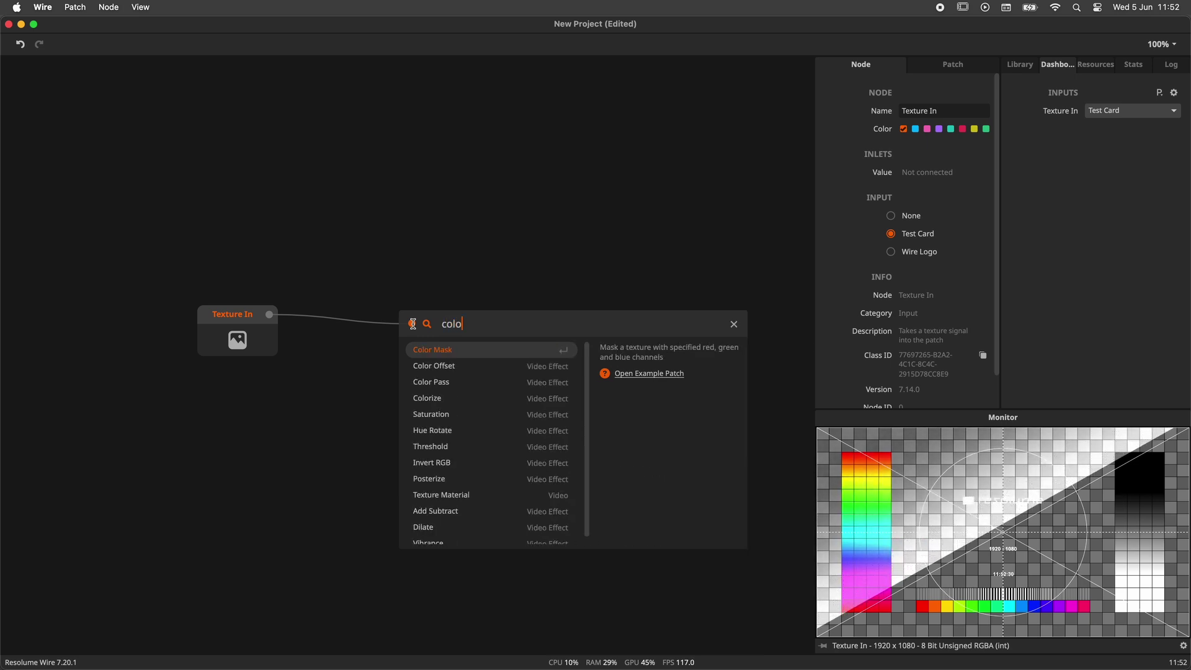
key("Down")
key("Down")
key("Return")
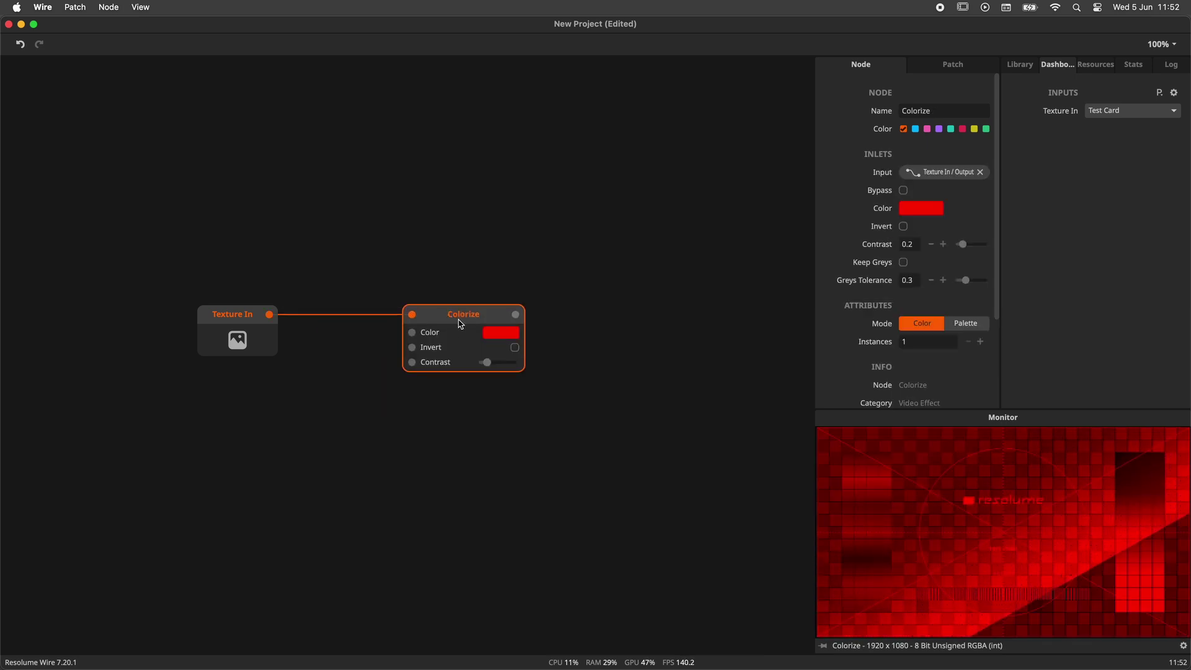
left_click(968, 328)
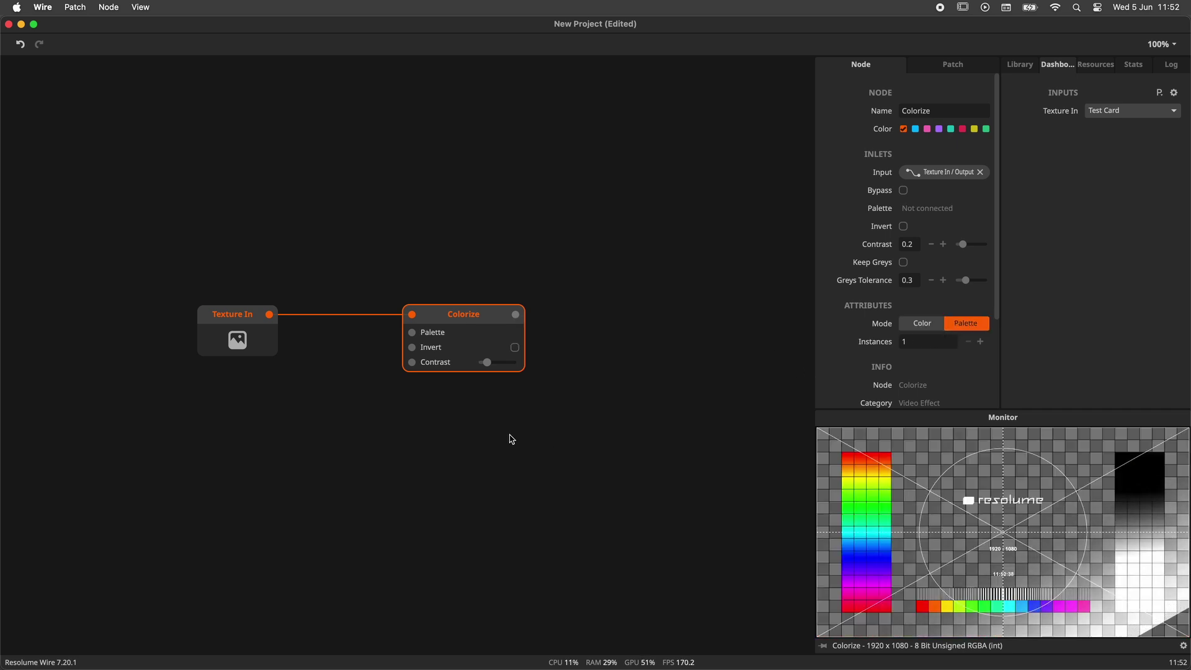
Add a new Color node on the empty canvas below.
mouse_move(412, 339)
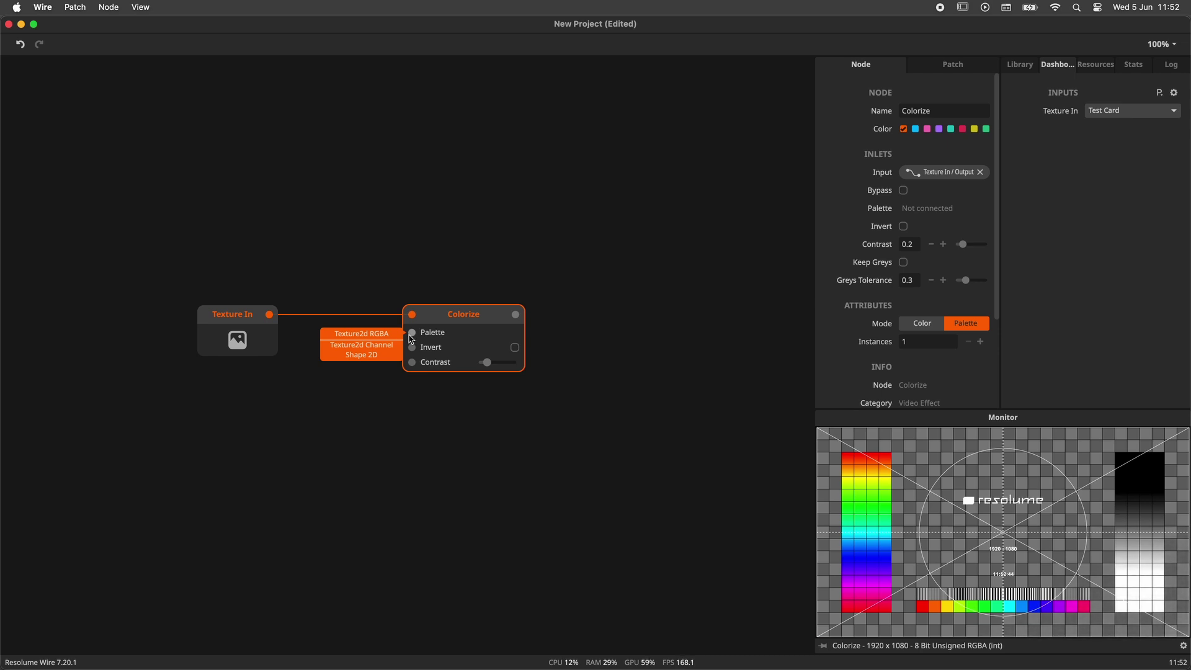
double_click(198, 436)
type("col")
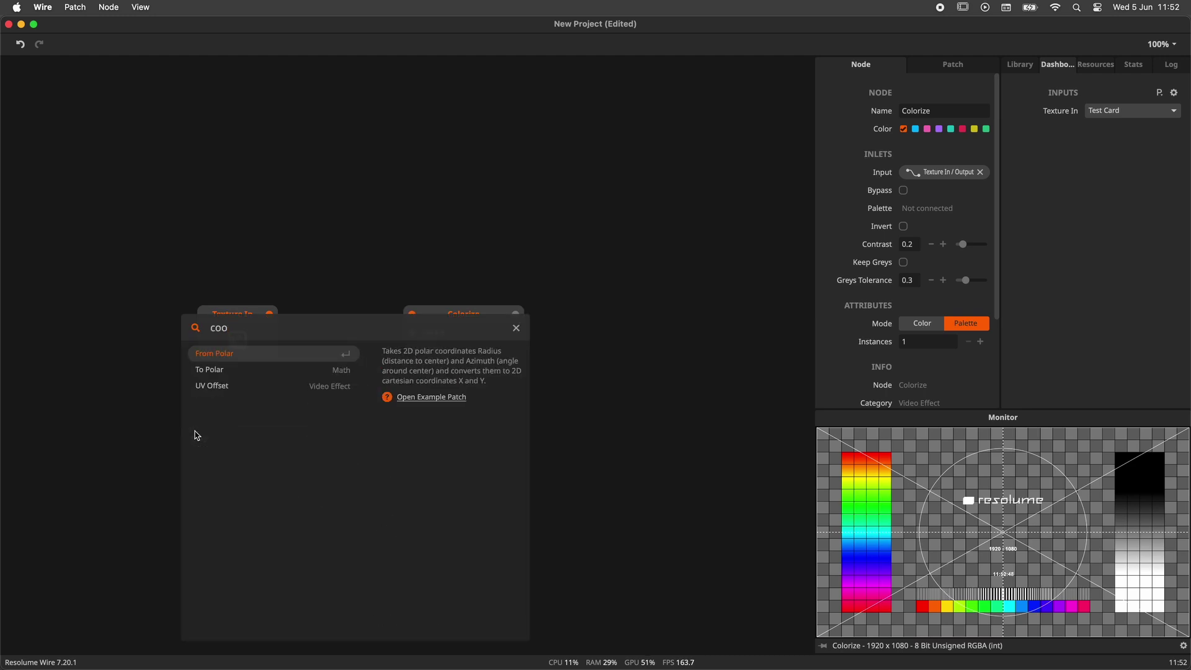
key("Return")
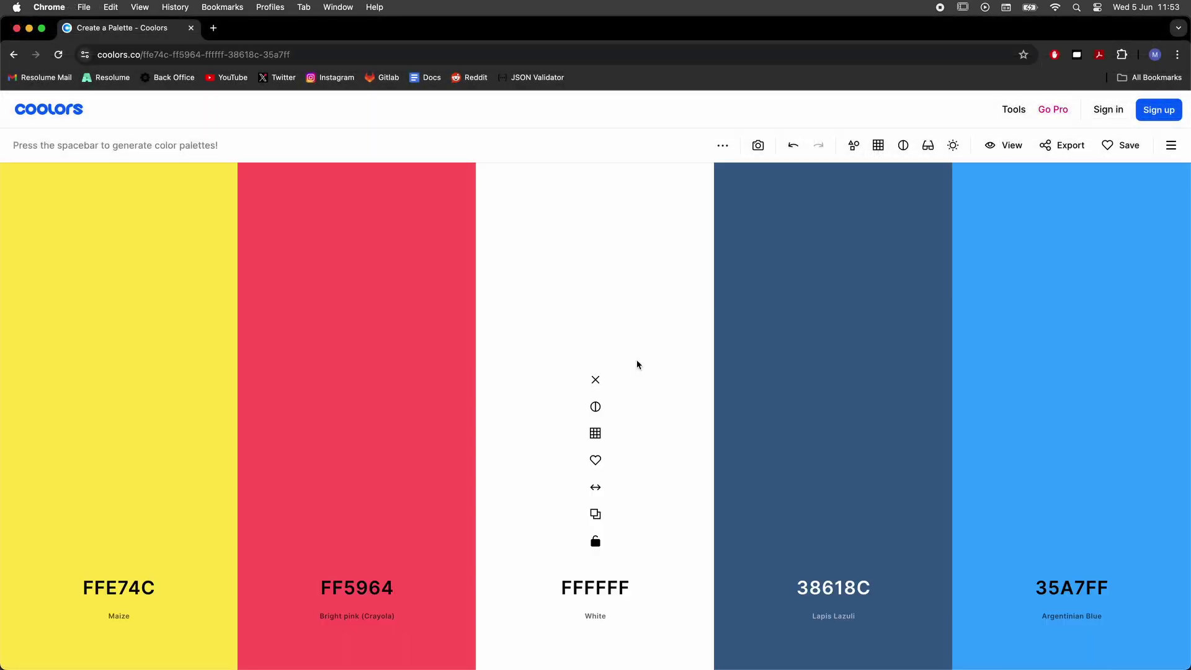
Regenerate the Coolors palette four times to get a fresh five-colour set.
key("space")
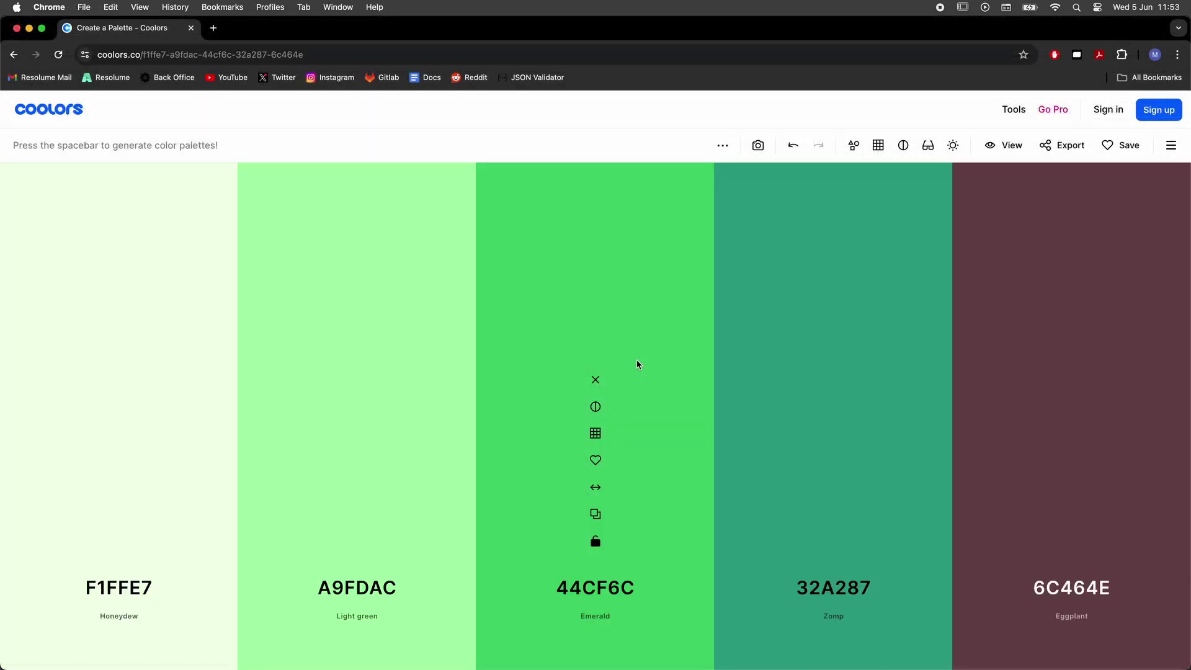
key("space")
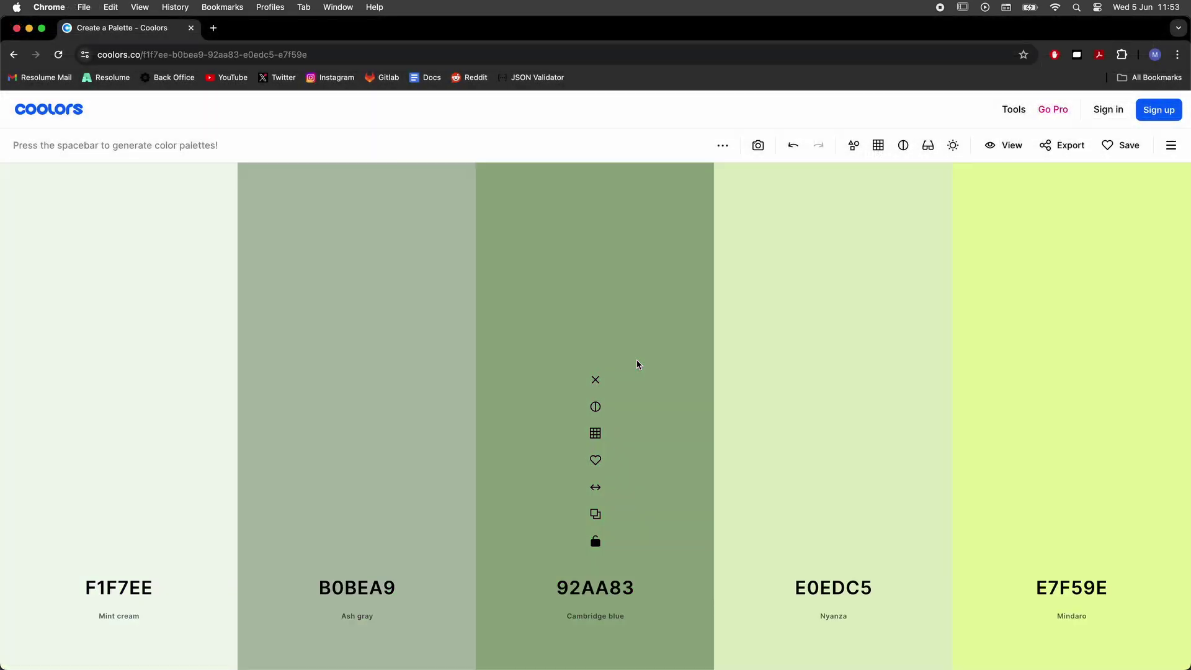
key("space")
key("space")
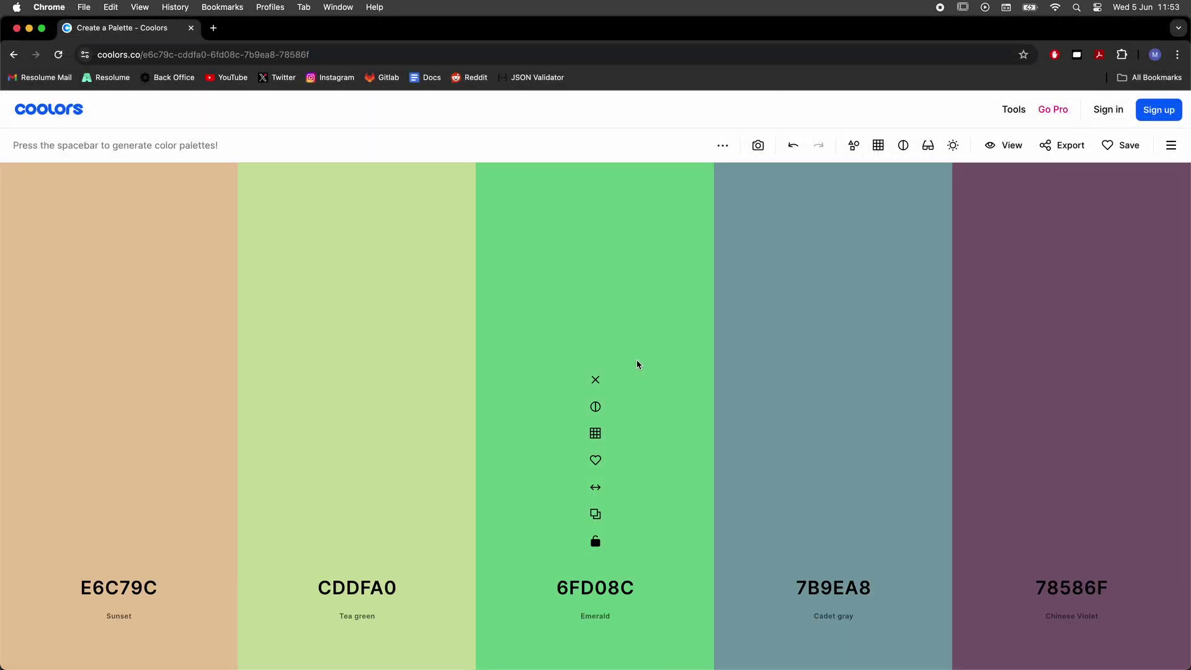
key("space")
key("space")
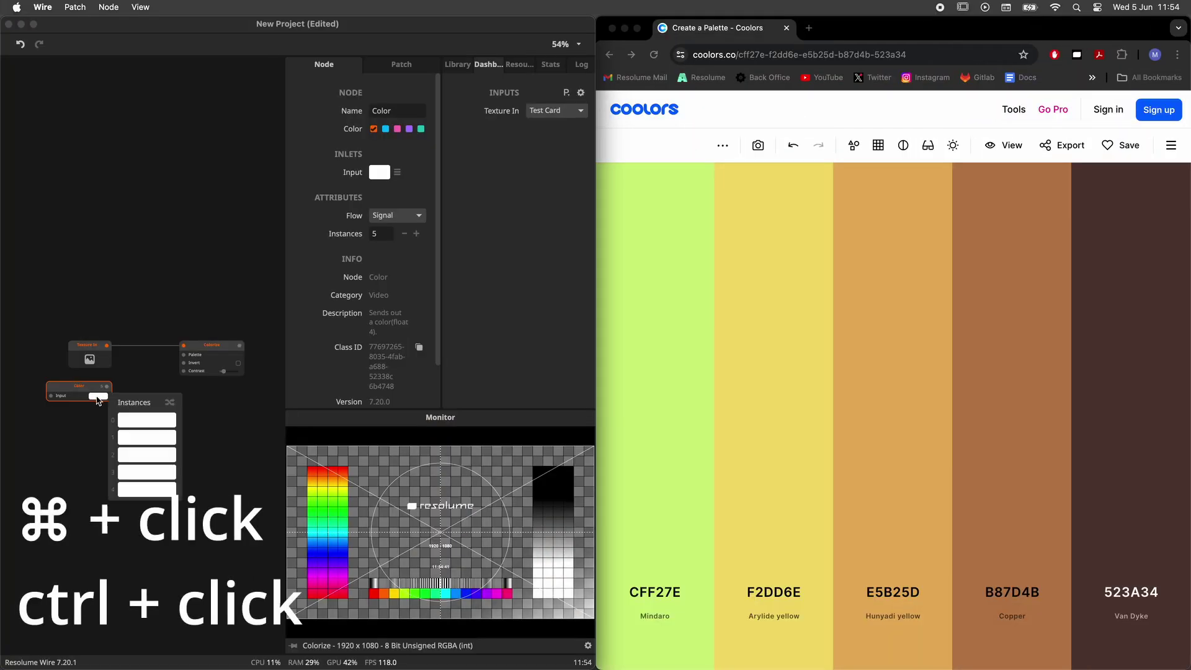
Eyedrop Coolors colours CFF27E, F2DD6E and E5B25D into Color instances 0, 1 and 2.
left_click(152, 419)
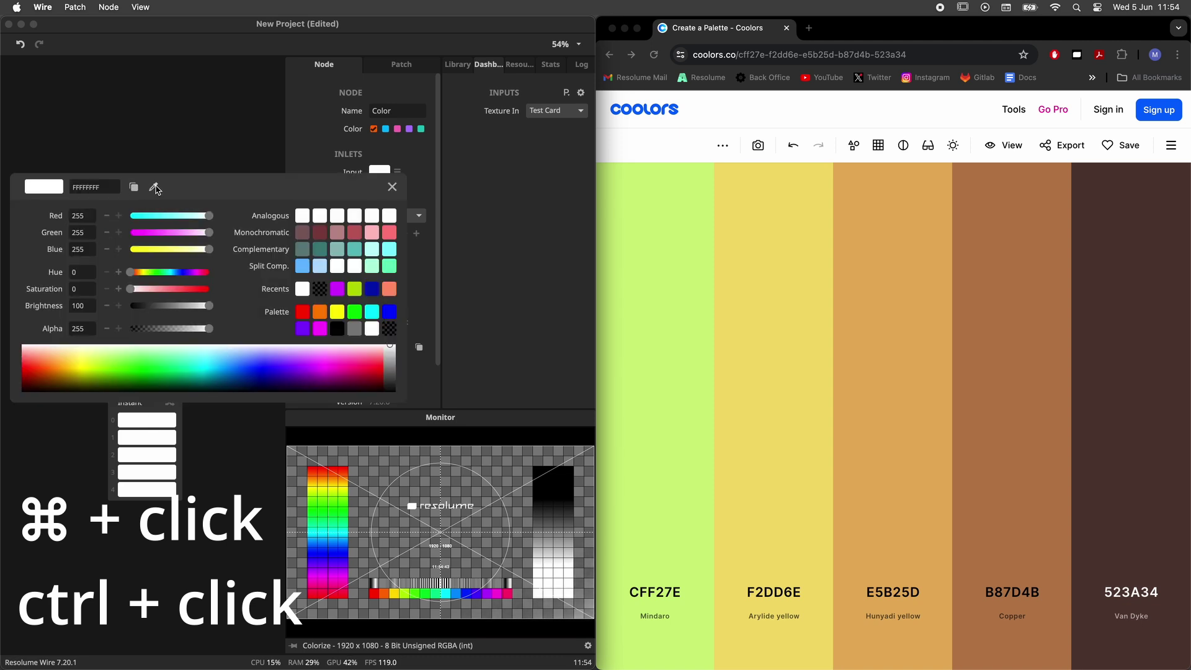
left_click(154, 188)
left_click(682, 344)
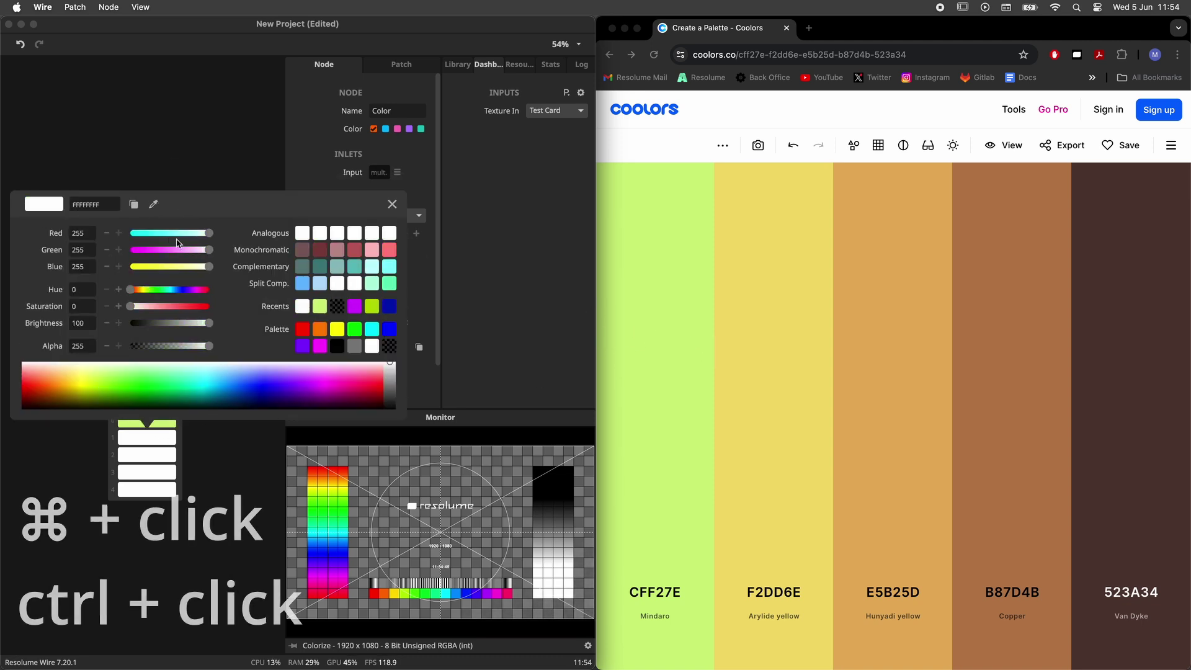
left_click(154, 204)
left_click(773, 373)
left_click(154, 222)
left_click(893, 372)
left_click(165, 463)
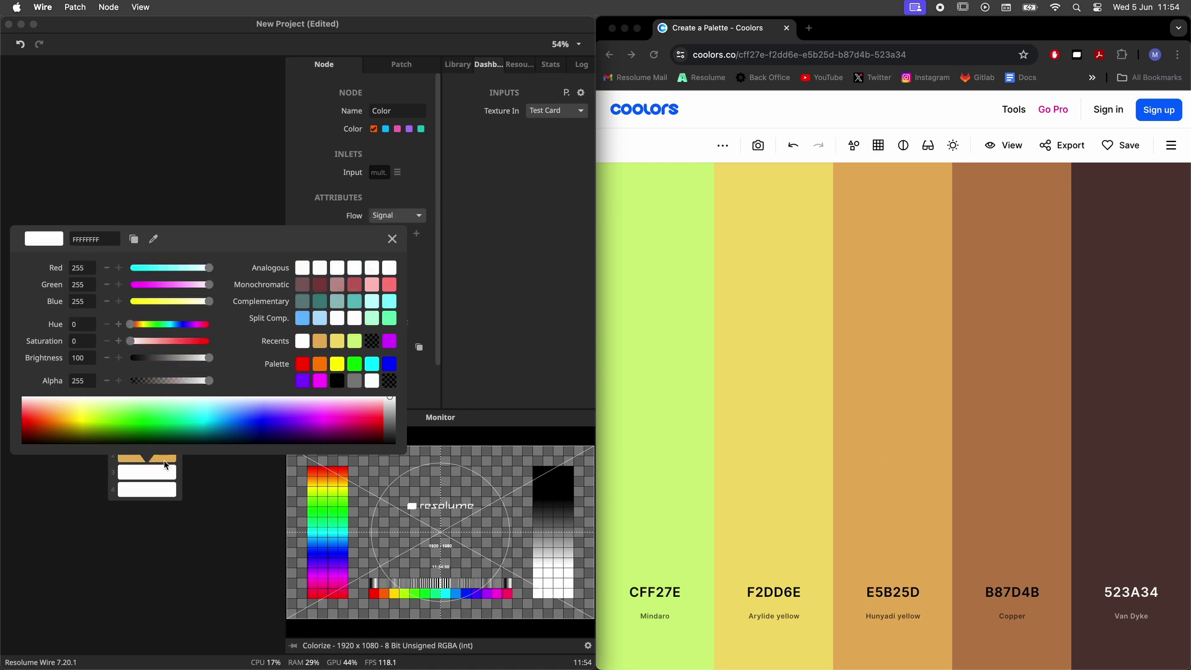
Sample the copper and Van Dyke brown swatches into instances 3 and 4, then move the Color node left.
left_click(983, 452)
left_click(171, 490)
left_click(154, 256)
left_click(1111, 378)
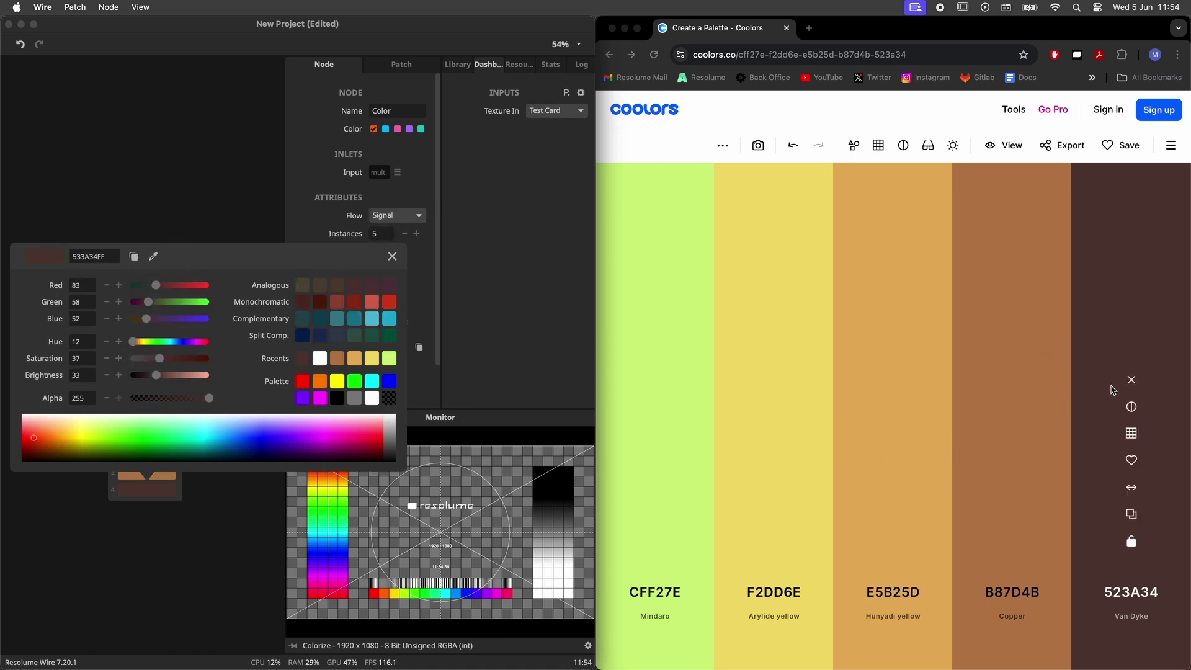
left_click(248, 494)
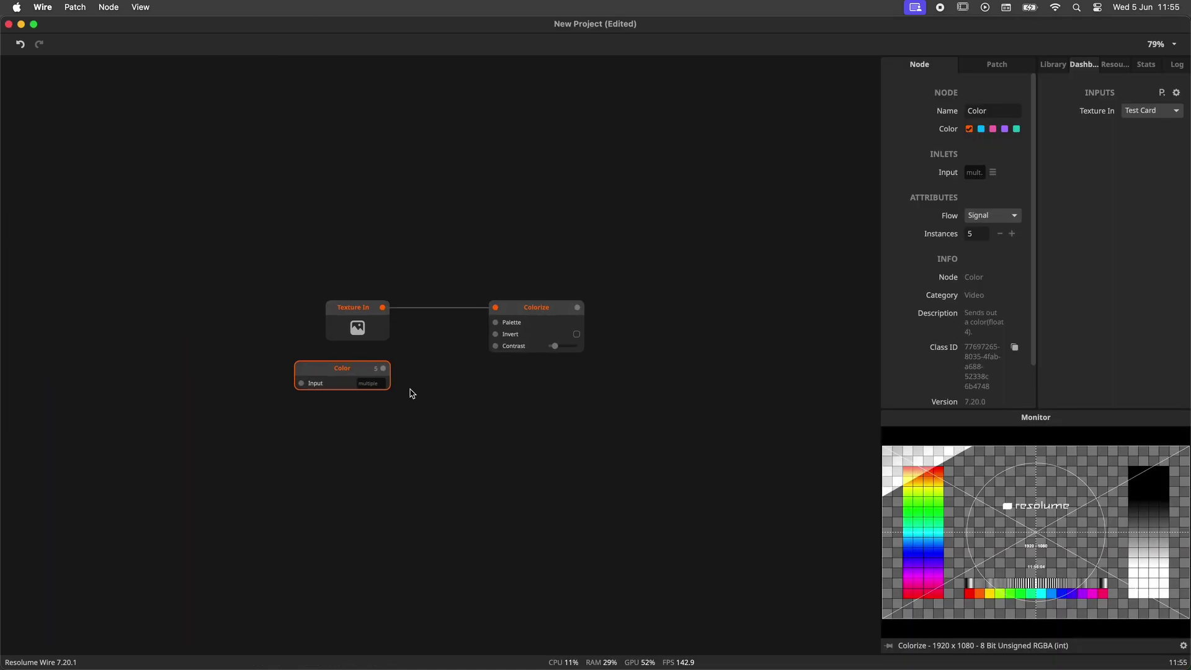
left_click_drag(338, 369, 375, 395)
mouse_move(319, 382)
Add a Texture from Data node after Color and wire it into Colorize's Palette input.
type("td")
left_click(406, 422)
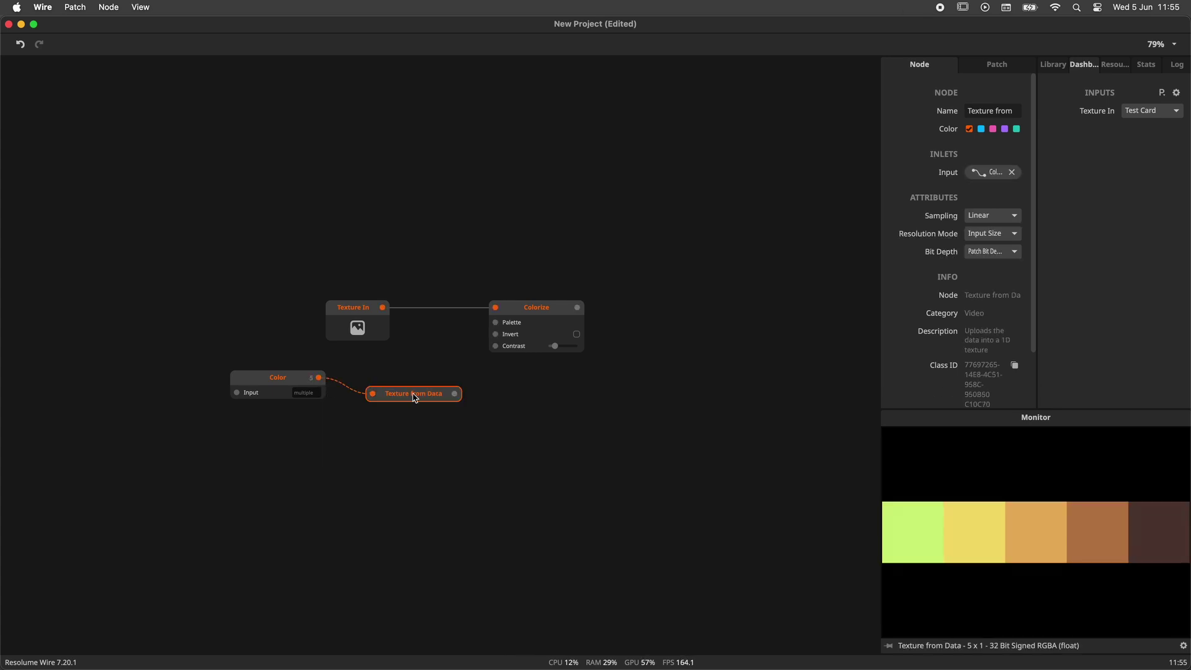
left_click_drag(415, 399, 412, 382)
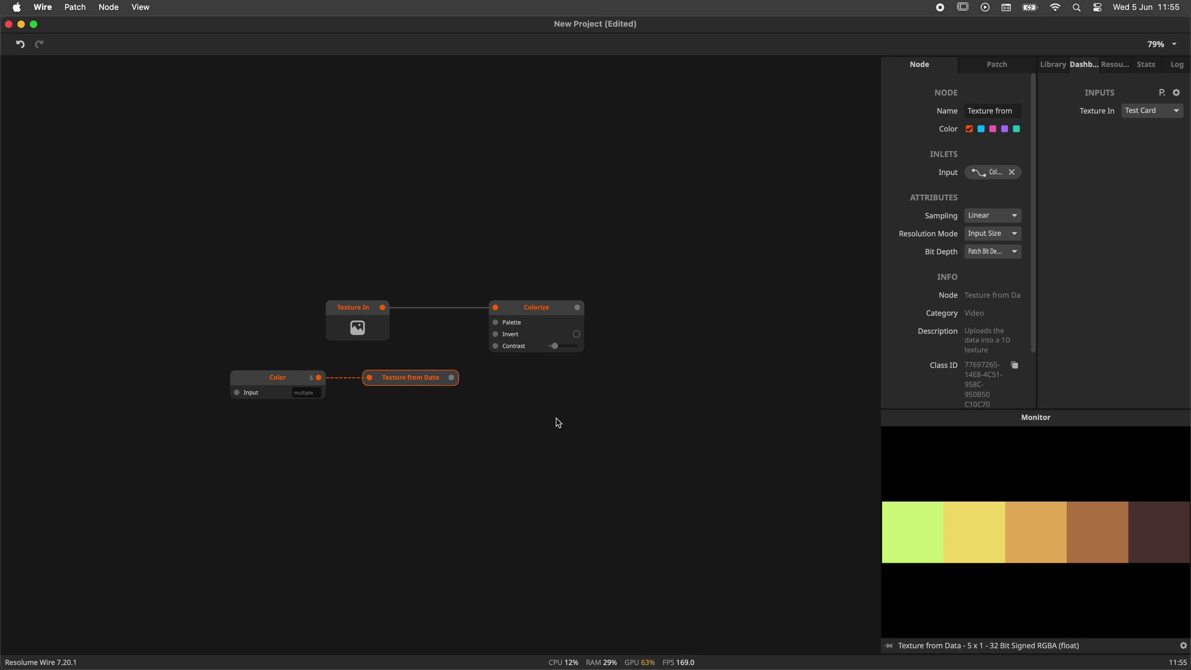
left_click_drag(450, 377, 522, 322)
left_click(522, 322)
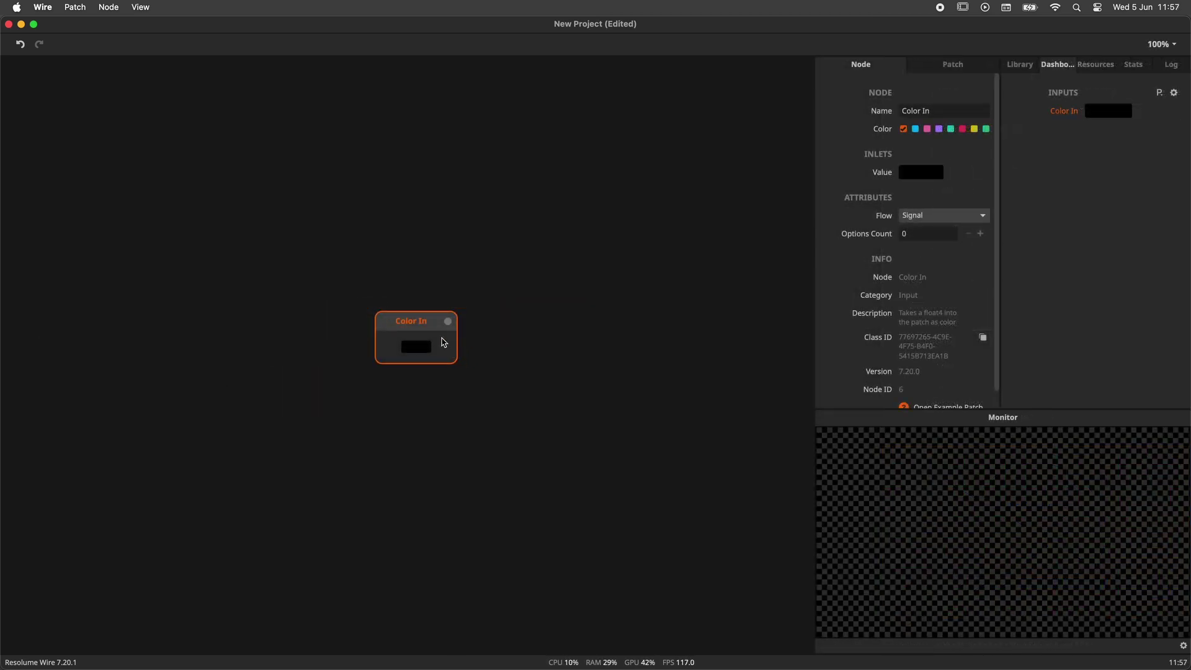
Make Color In violet, then select Arena's Color Type Colorize clip and expand its Color In.
mouse_move(455, 325)
left_click(1111, 114)
left_click_drag(986, 310, 1055, 310)
left_click(763, 345)
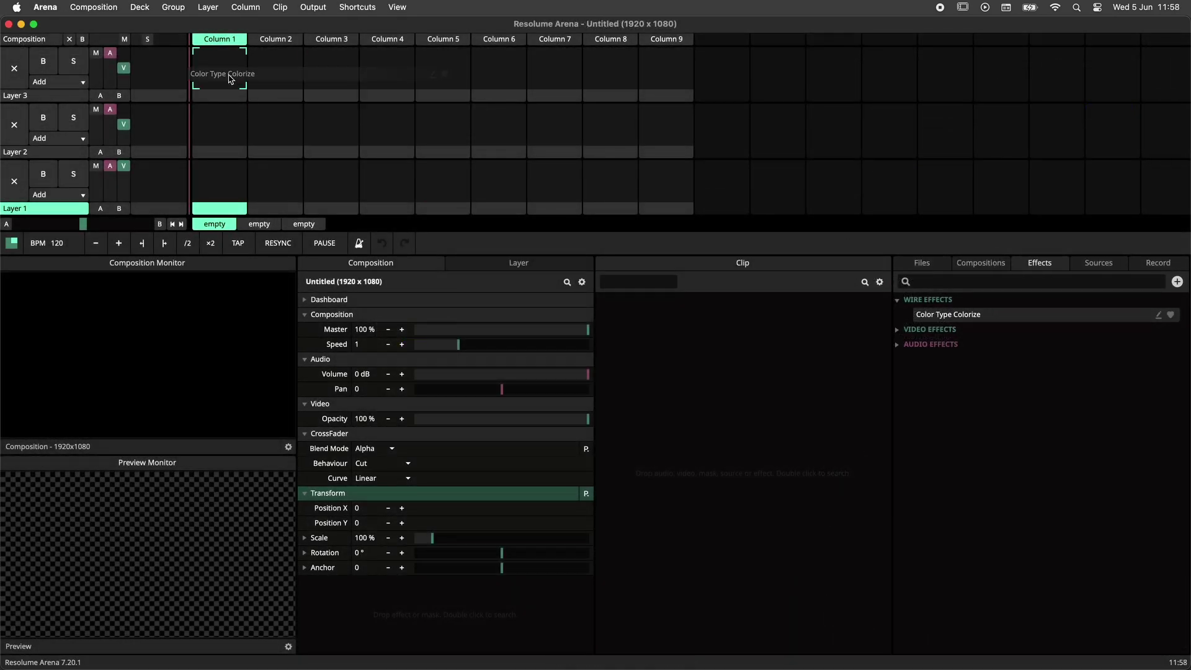
left_click(229, 78)
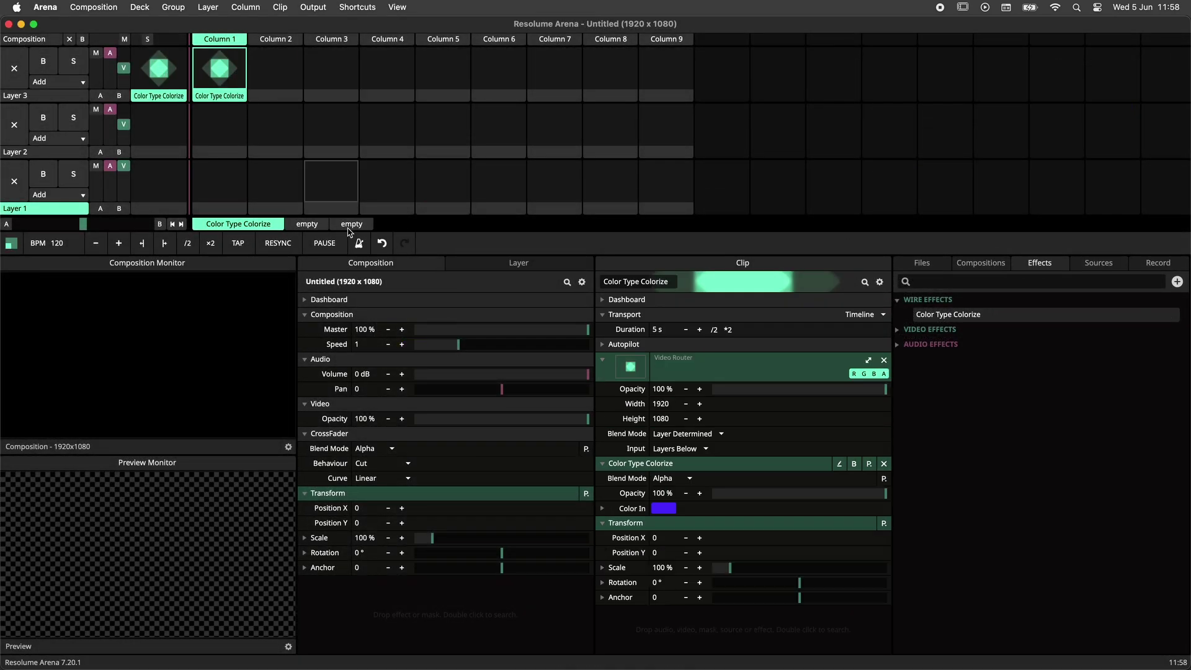
left_click(605, 509)
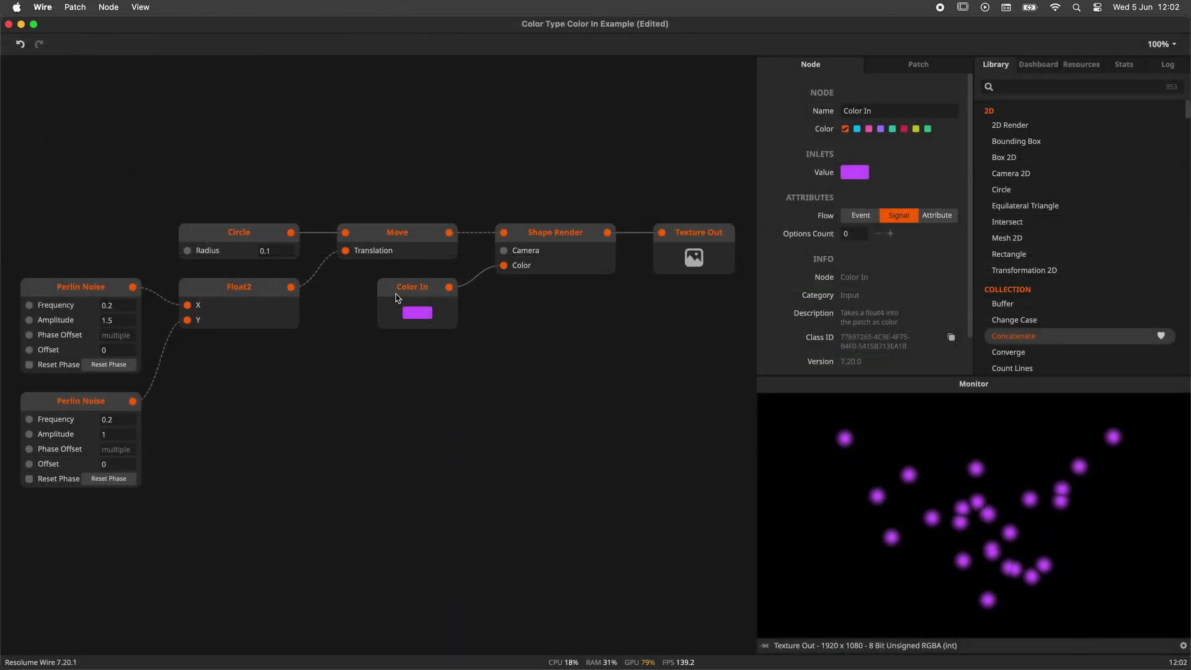
Change the Dashboard's Color In colour from purple to green.
left_click(452, 325)
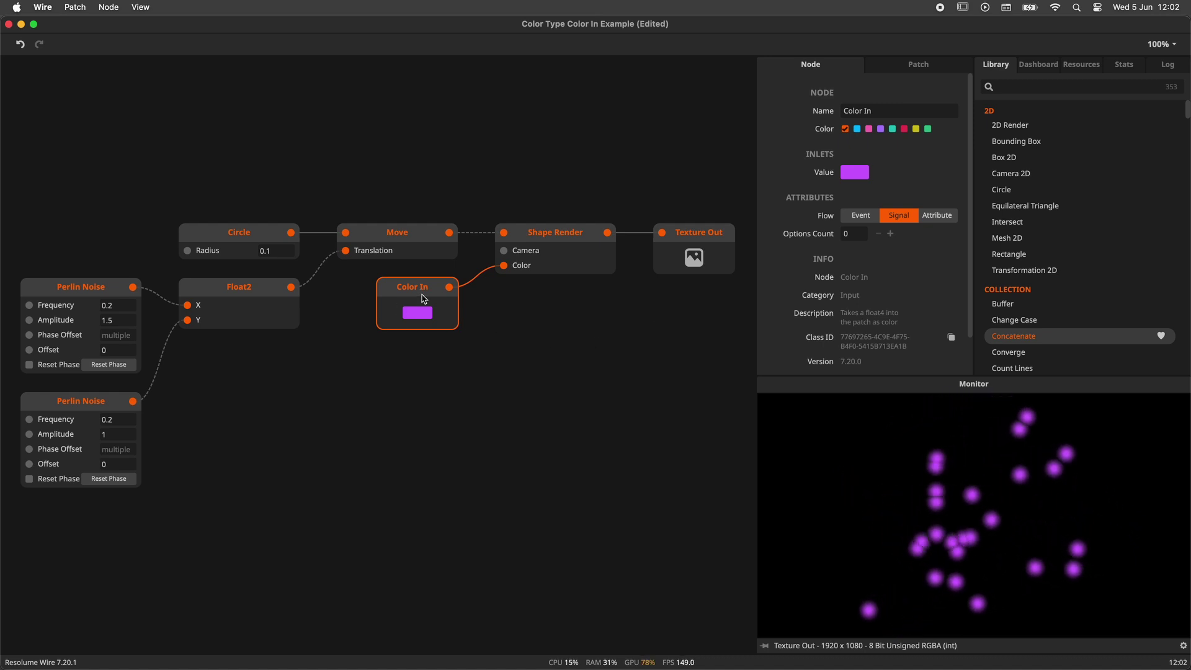
left_click(585, 267)
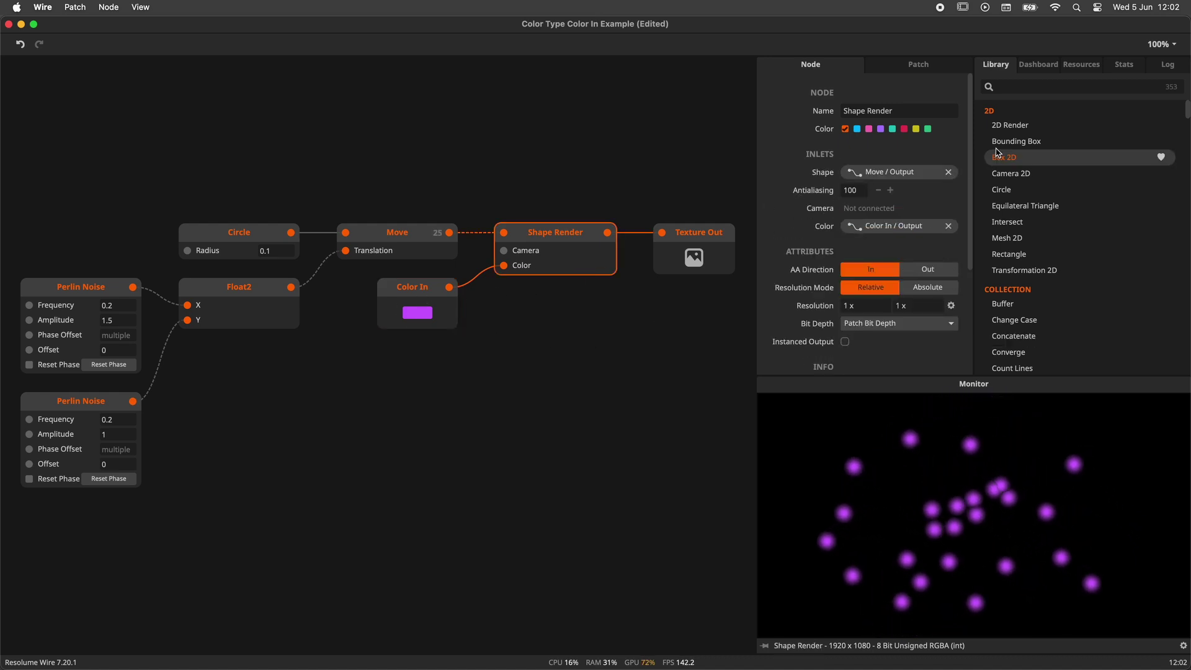
left_click(1039, 65)
left_click(1073, 111)
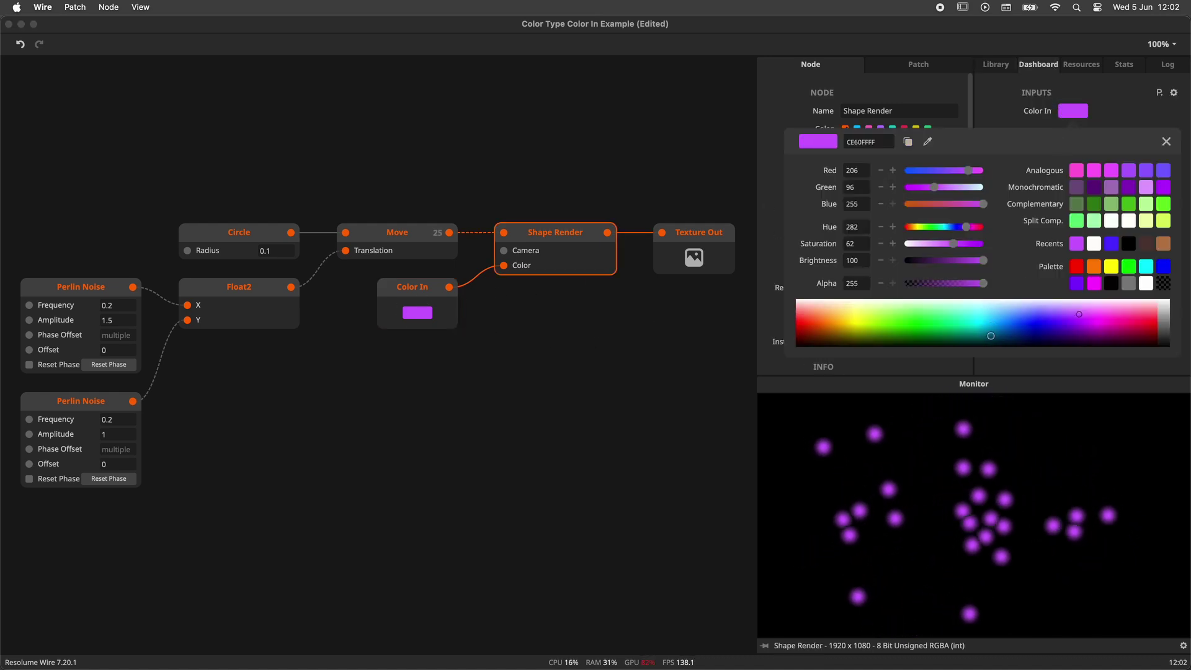
left_click_drag(987, 319, 920, 318)
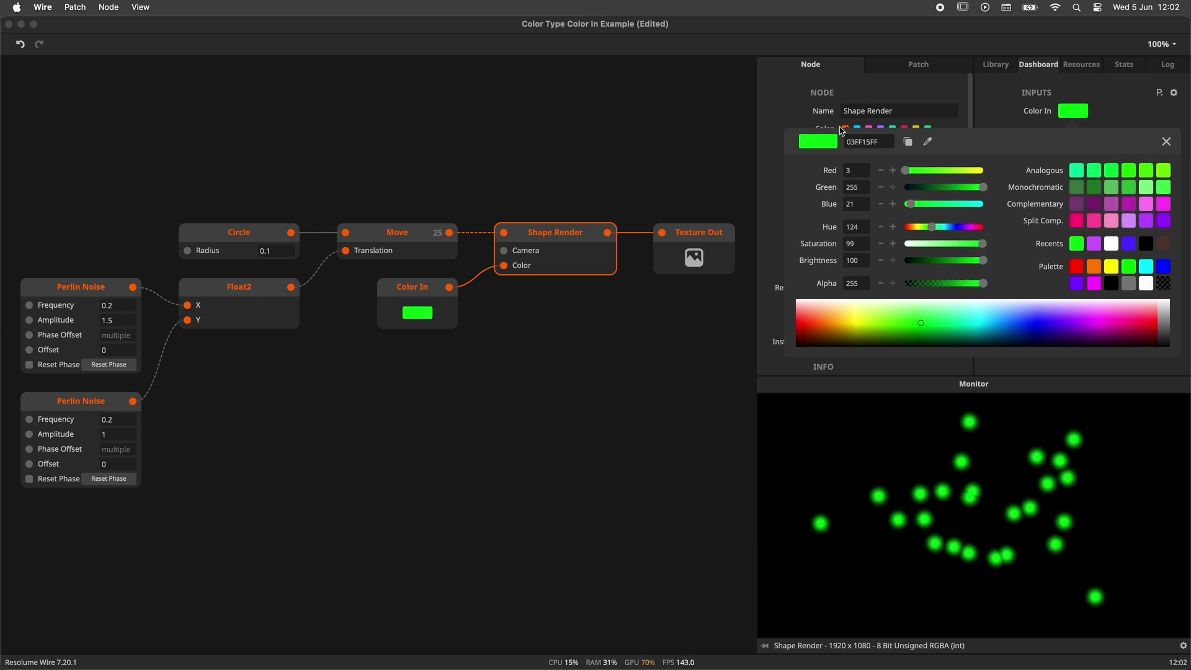
left_click(922, 68)
Set the patch category to Source.
left_click(922, 69)
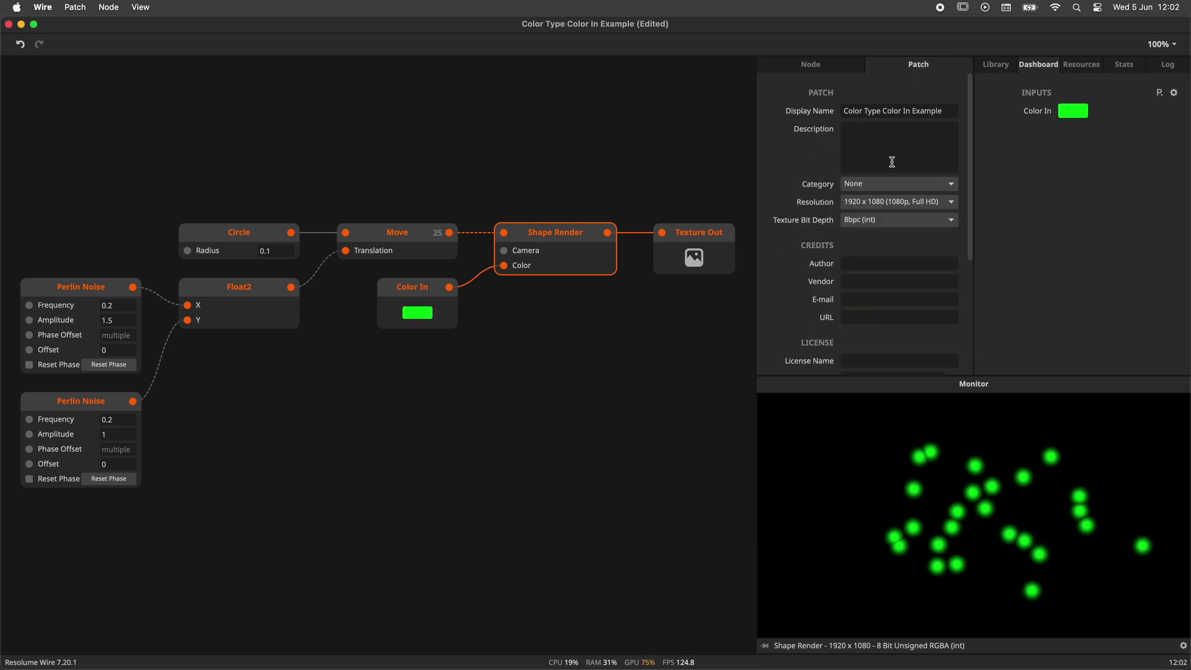
left_click(894, 183)
left_click(887, 219)
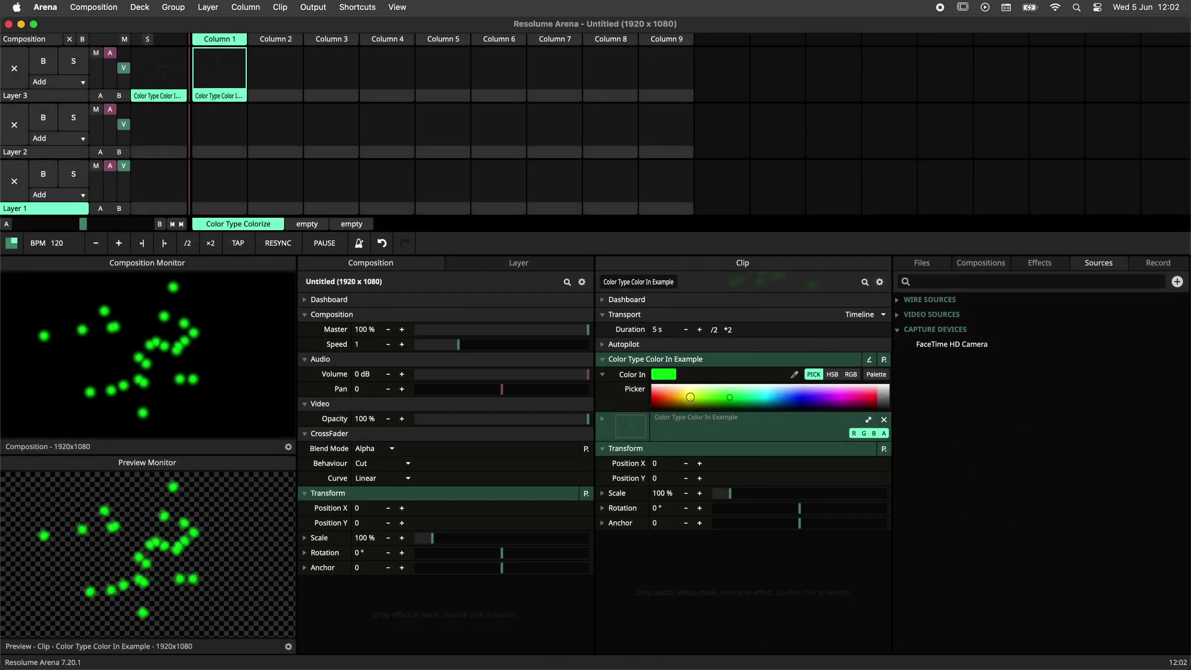
Switch Color In to HSB and animate its Hue with a 1.25 s timeline.
left_click(832, 374)
right_click(638, 389)
left_click(545, 248)
left_click(866, 403)
left_click(865, 403)
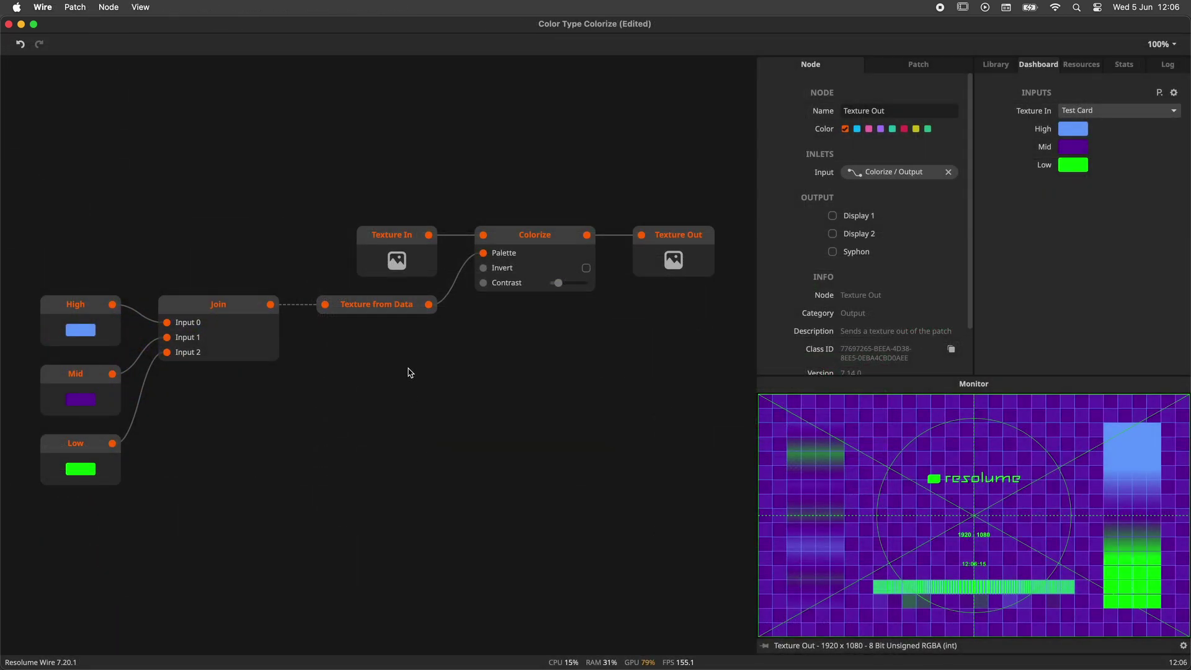
left_click(393, 266)
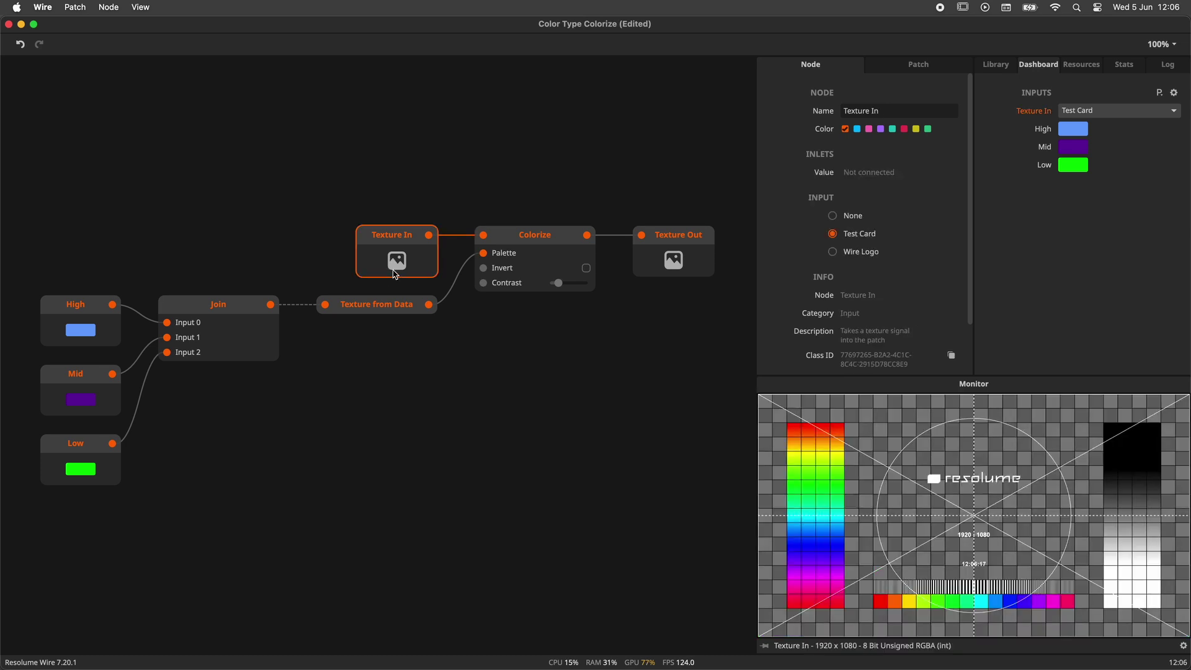
left_click(543, 259)
left_click(658, 261)
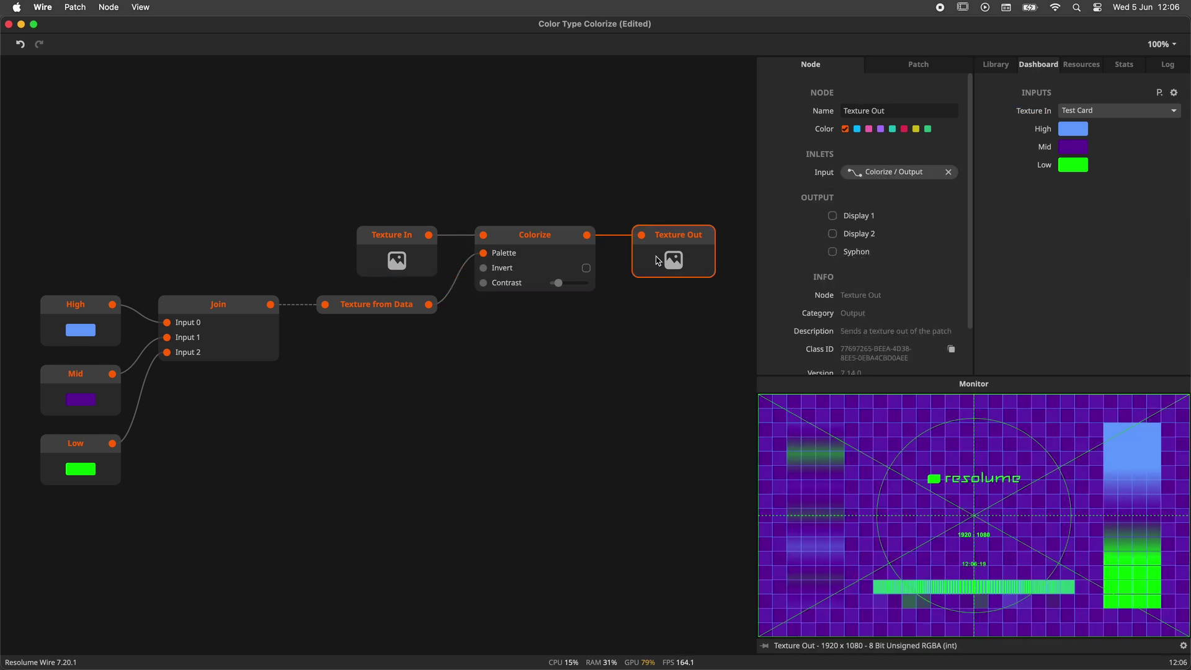
left_click(65, 314)
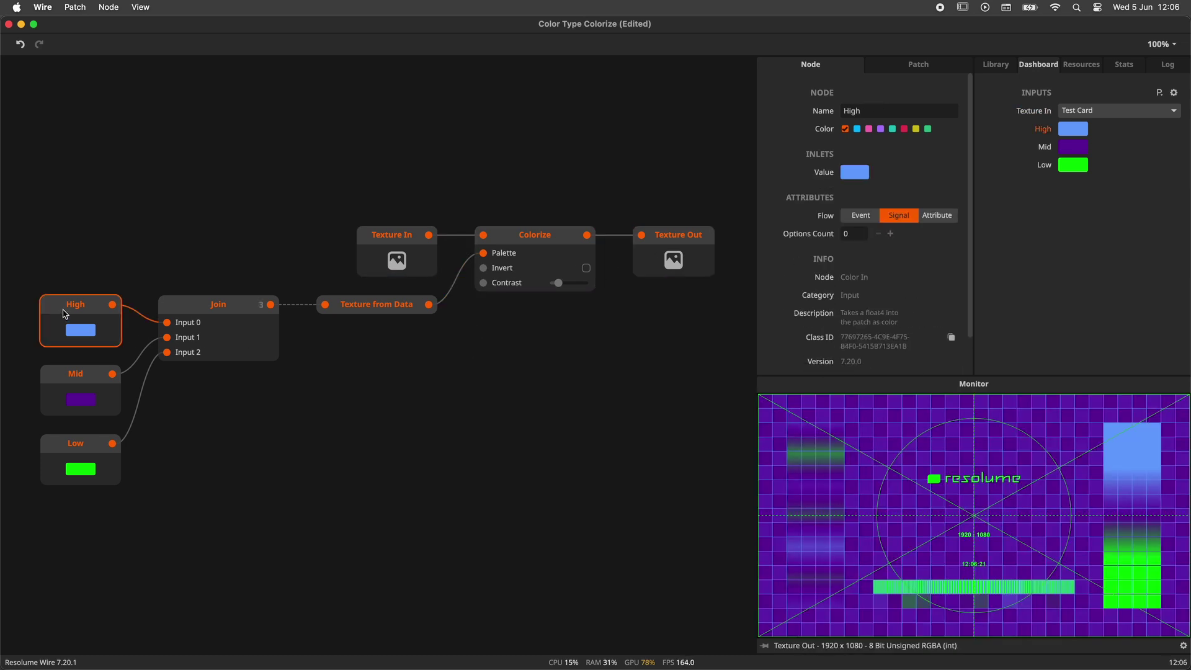
left_click(82, 382)
left_click(86, 443)
left_click(281, 477)
Save the patch and change the Arena effect's High colour from orange to green.
key("super+s")
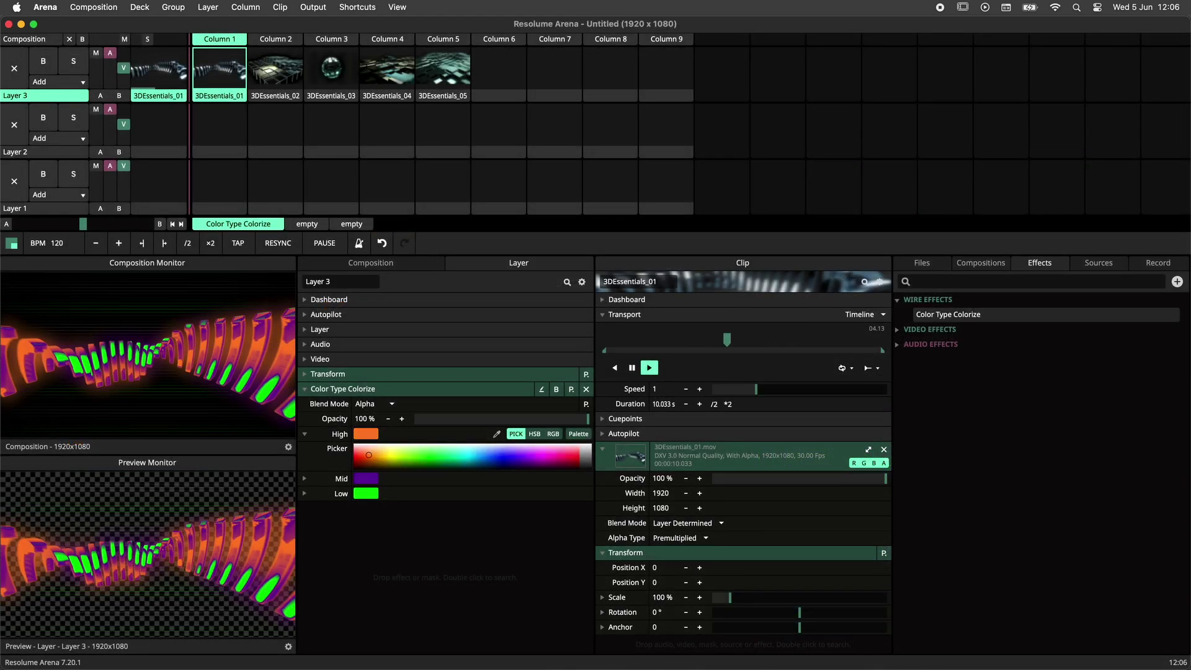
left_click_drag(377, 455, 482, 459)
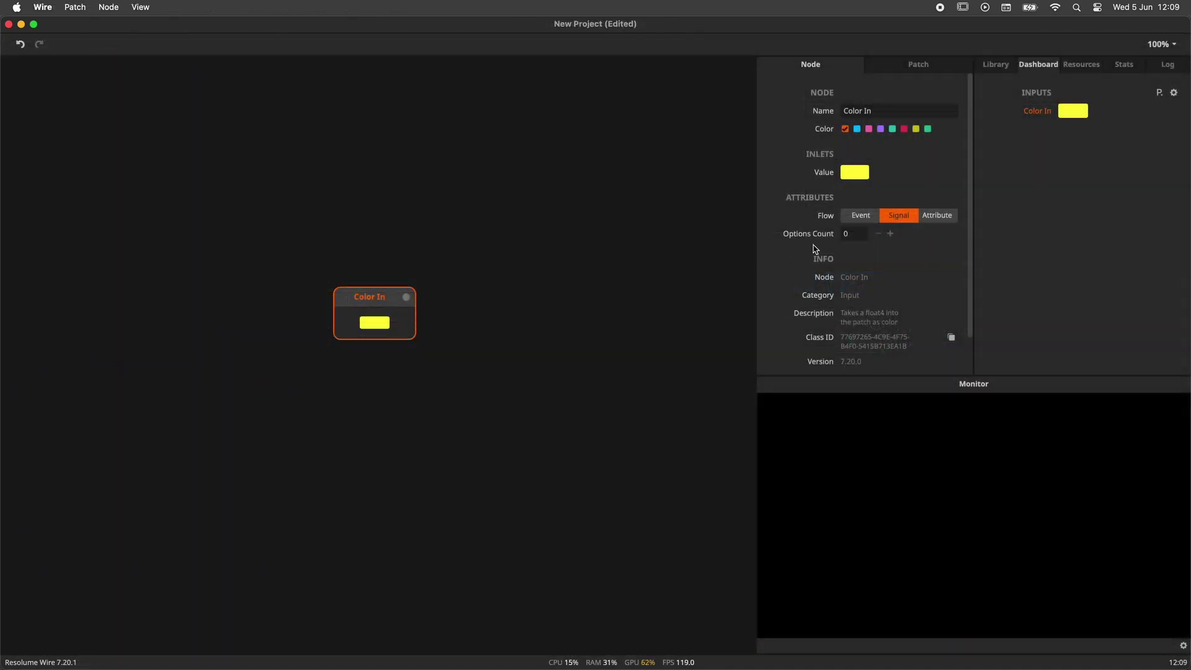
Give Color In two options, yellow for Value 0 and magenta for Value 1.
left_click(891, 235)
left_click(891, 234)
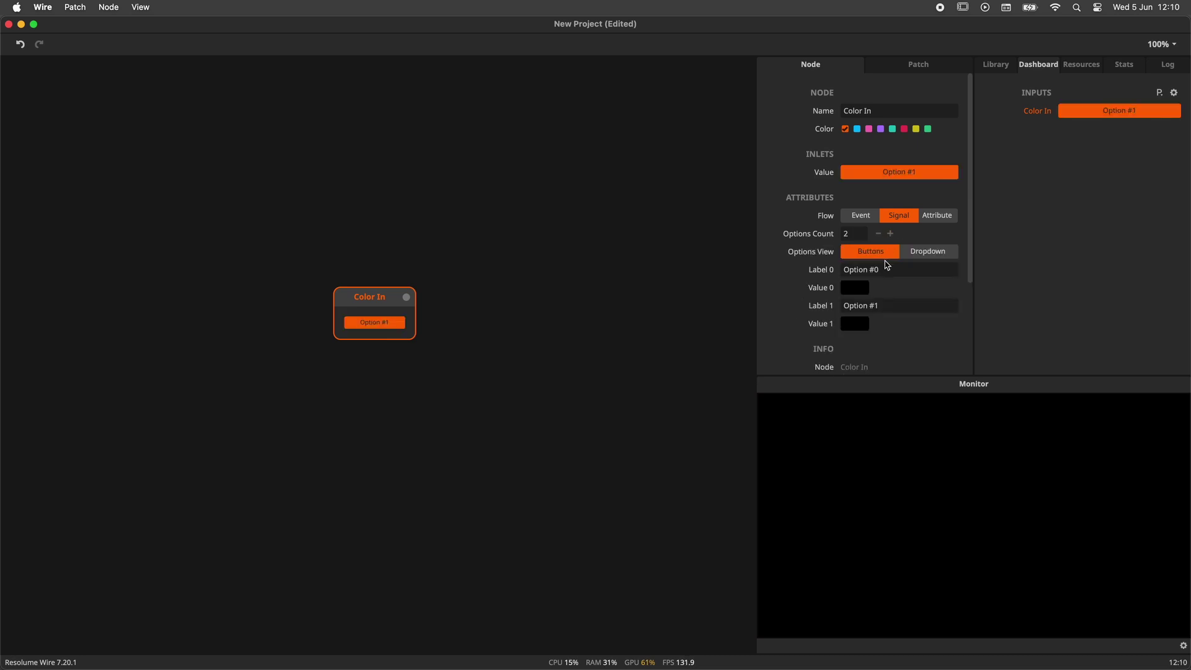
left_click(859, 289)
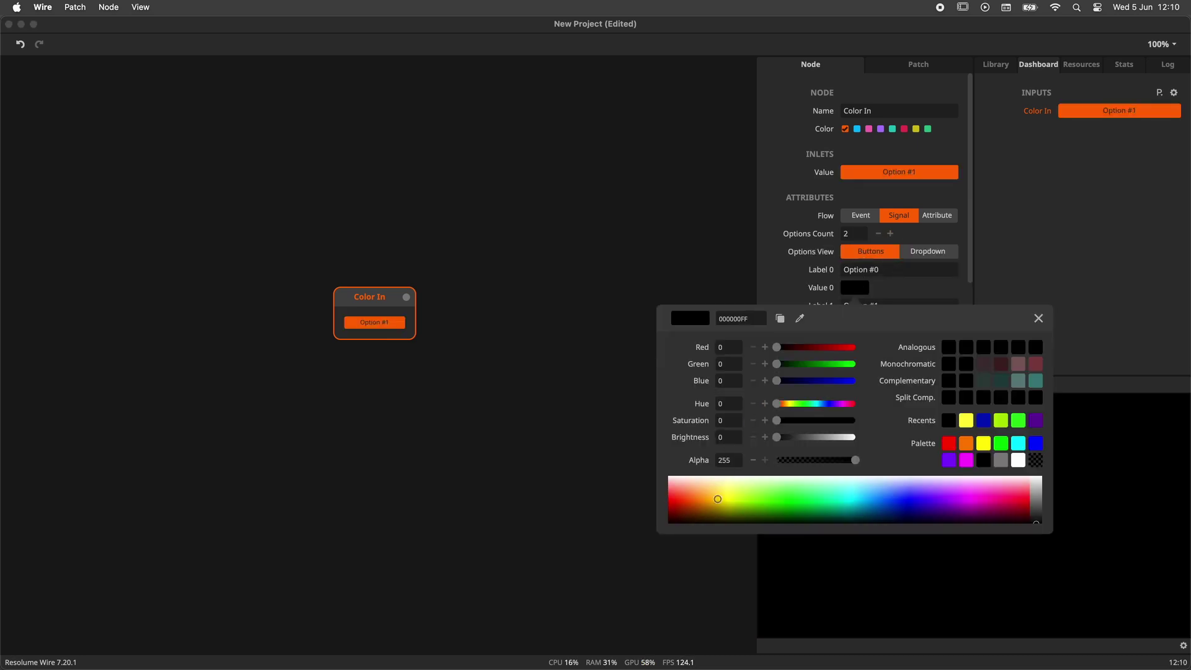
left_click(719, 496)
left_click(863, 301)
left_click(855, 323)
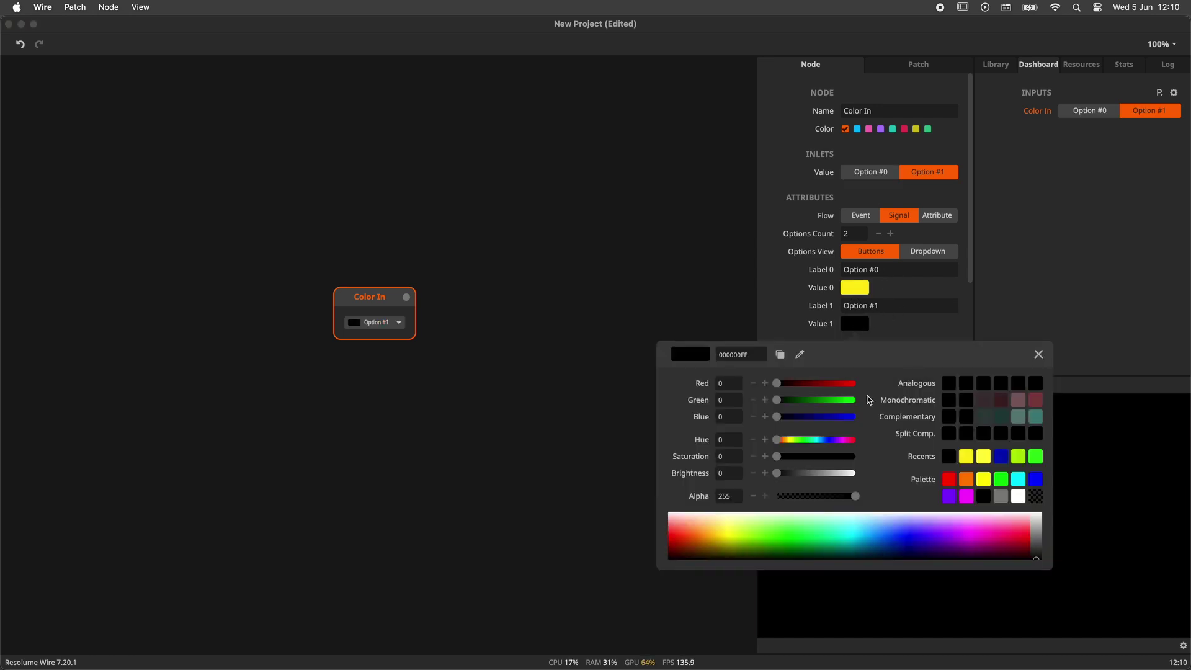
left_click(964, 537)
Label the two colour options Yellow and Pink.
left_click(881, 271)
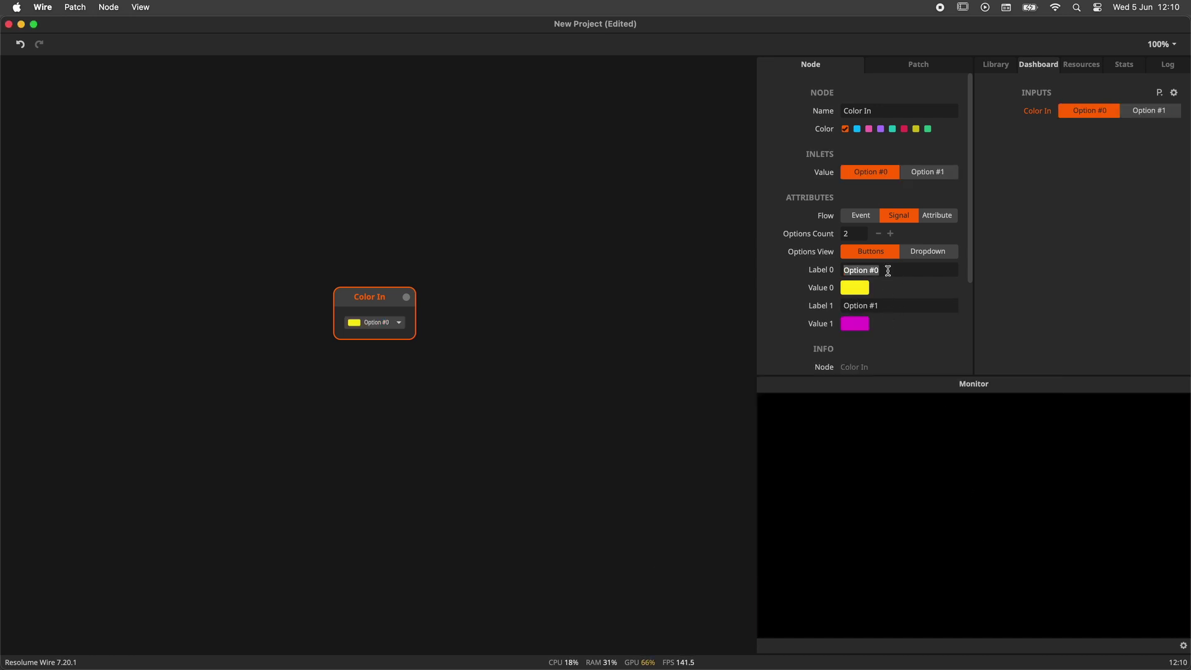
type("Yellow")
left_click(911, 303)
type("Pink")
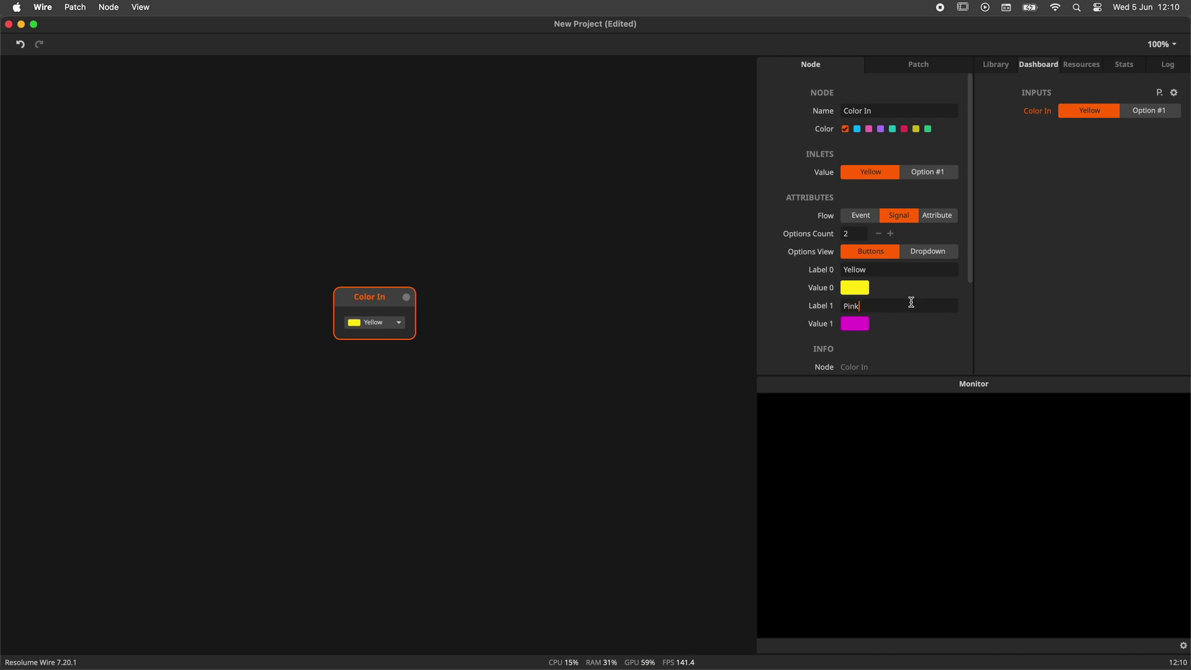
key("Return")
Toggle the Color In output between Pink and Yellow, ending on Yellow.
left_click(389, 322)
left_click(360, 322)
left_click(387, 322)
left_click(363, 323)
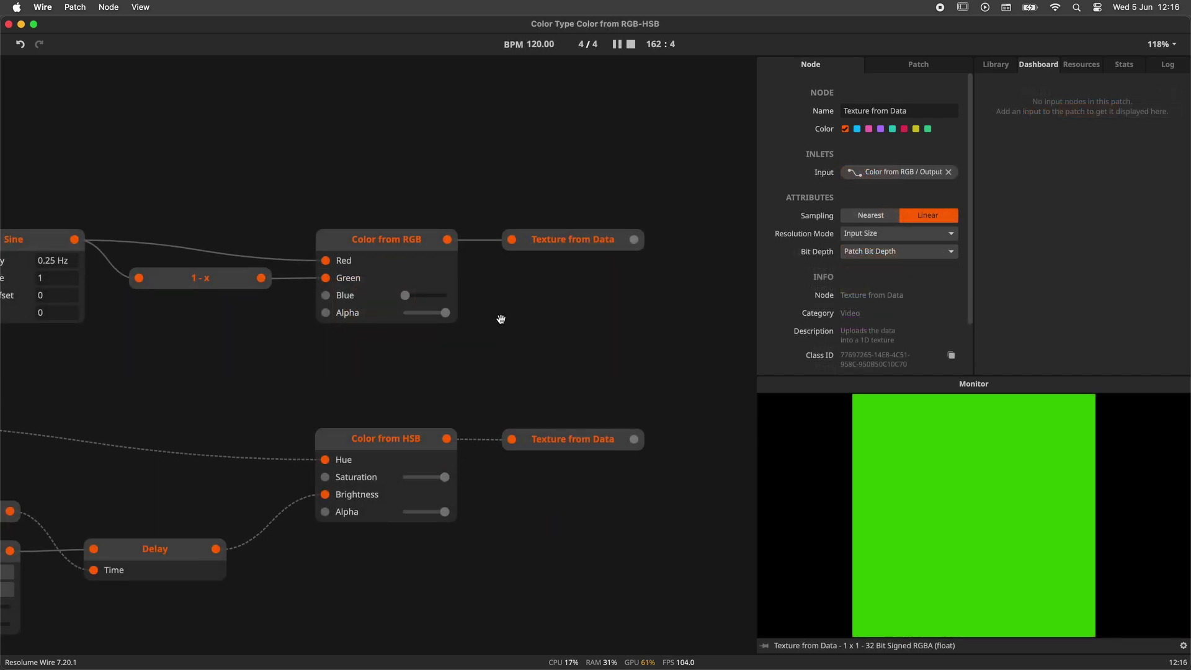
left_click_drag(502, 318, 503, 312)
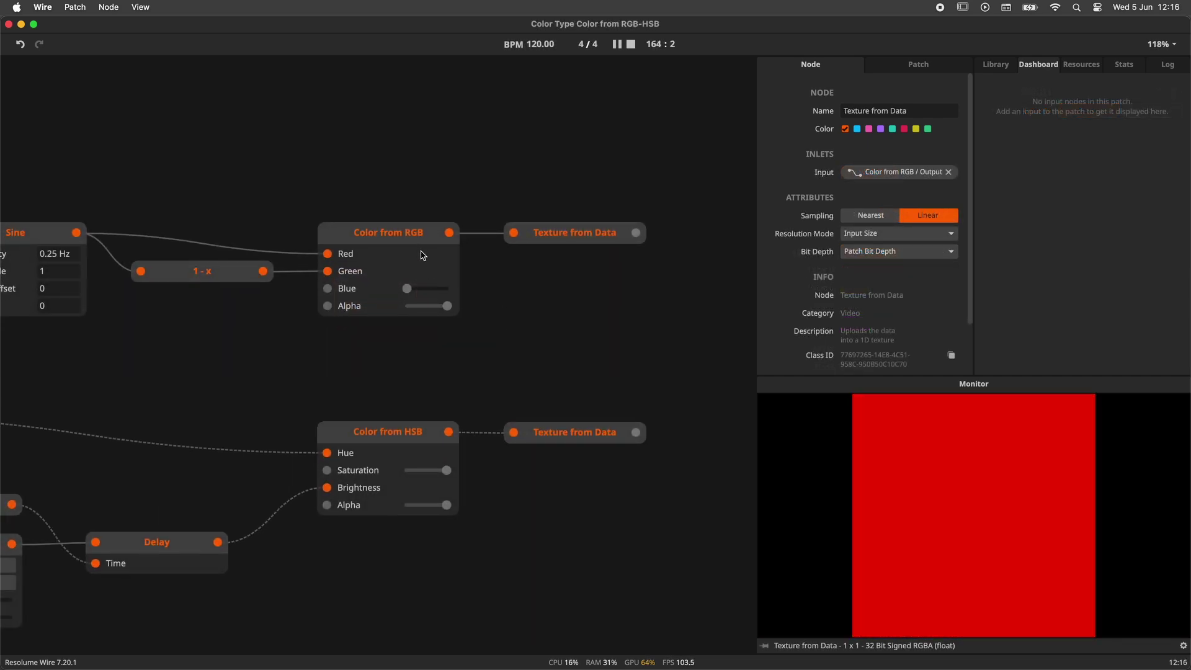
Inspect Color from RGB and Color from HSB and preview each one's colour texture.
left_click(422, 255)
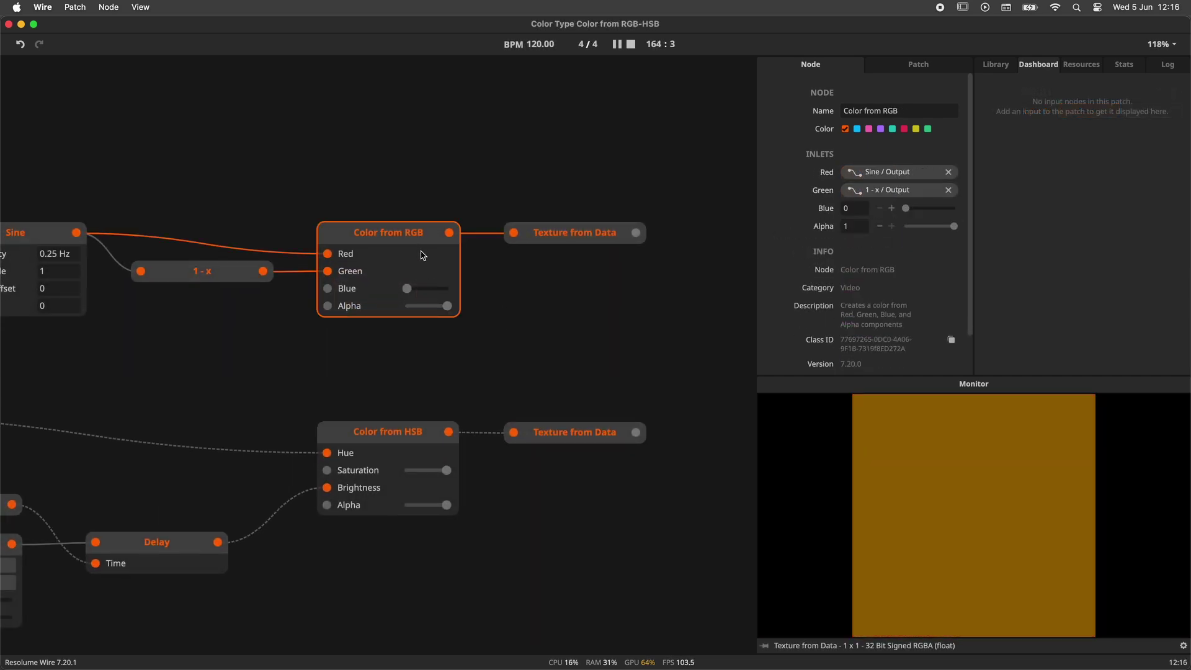
left_click(415, 446)
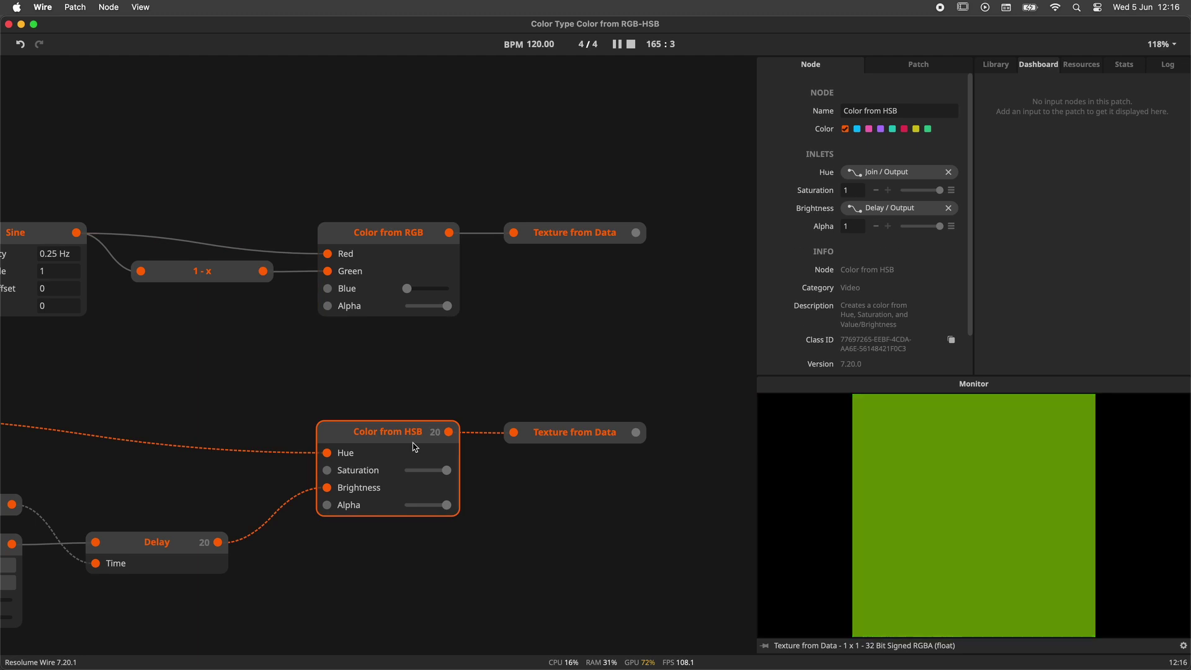
left_click(570, 243)
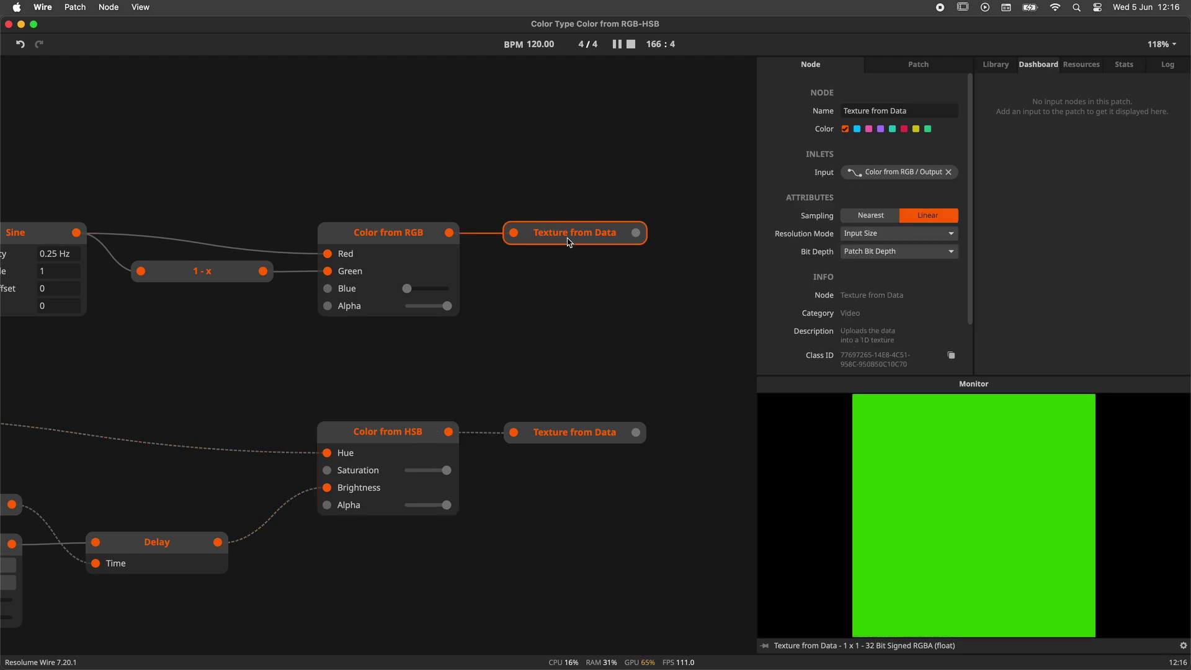
left_click(586, 436)
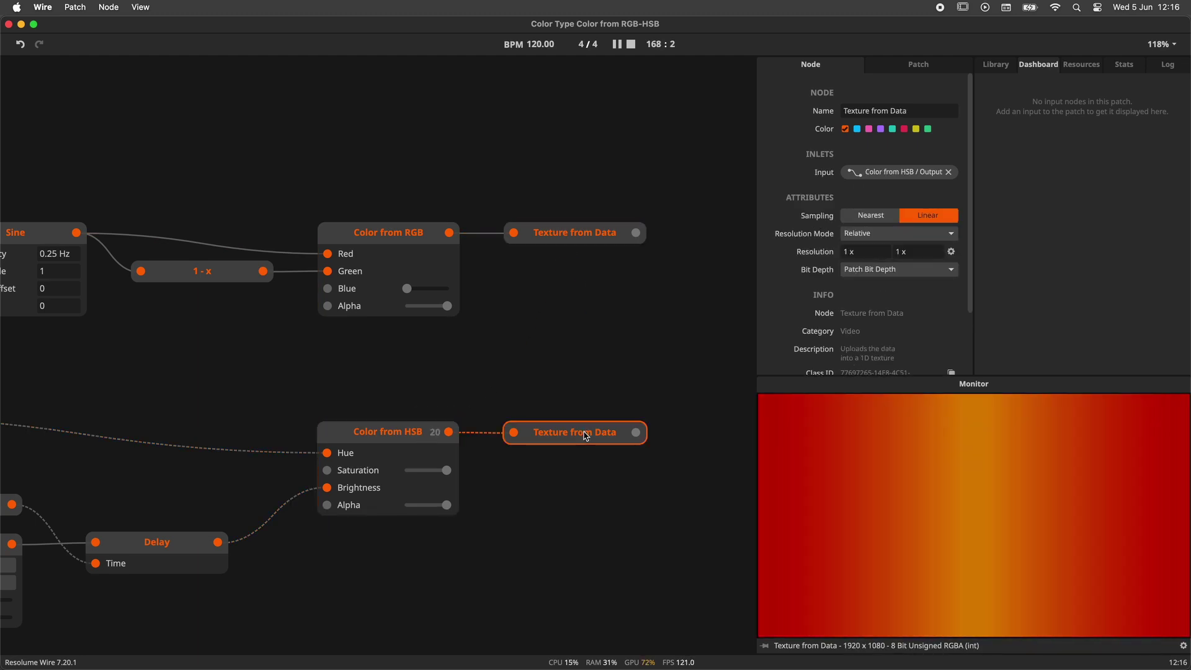
left_click(537, 239)
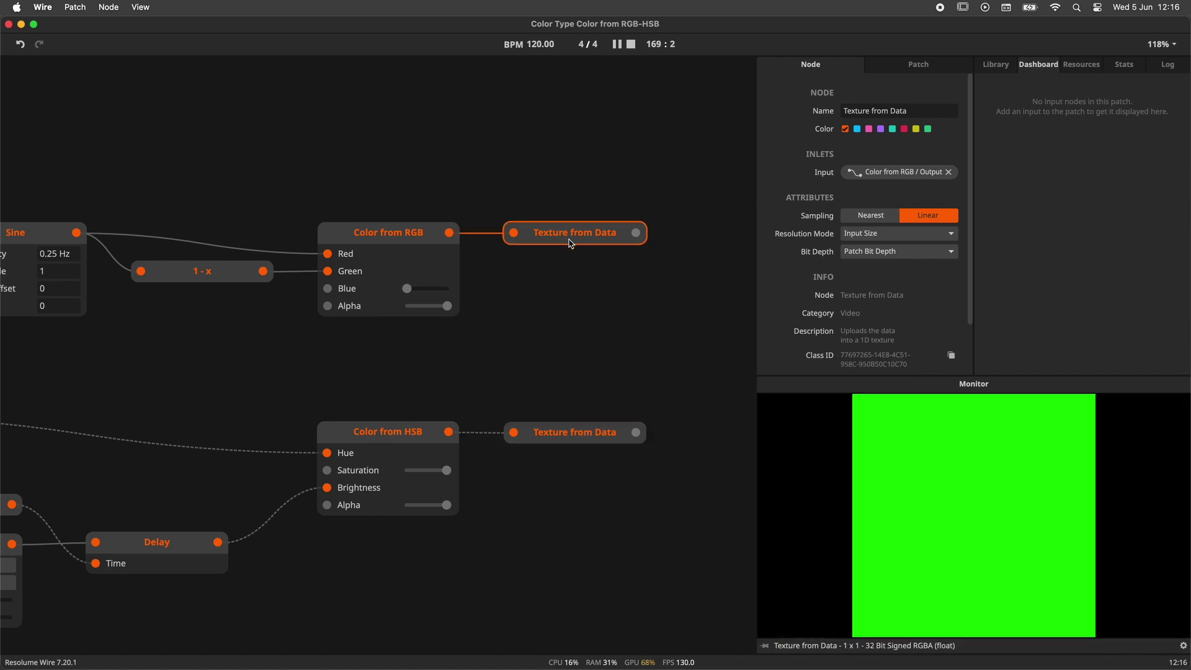
Vary the Blue amount in Color from RGB, then preview the HSB red-to-orange gradient.
mouse_move(408, 292)
left_mouse_down()
mouse_move(465, 294)
mouse_move(406, 293)
left_mouse_up()
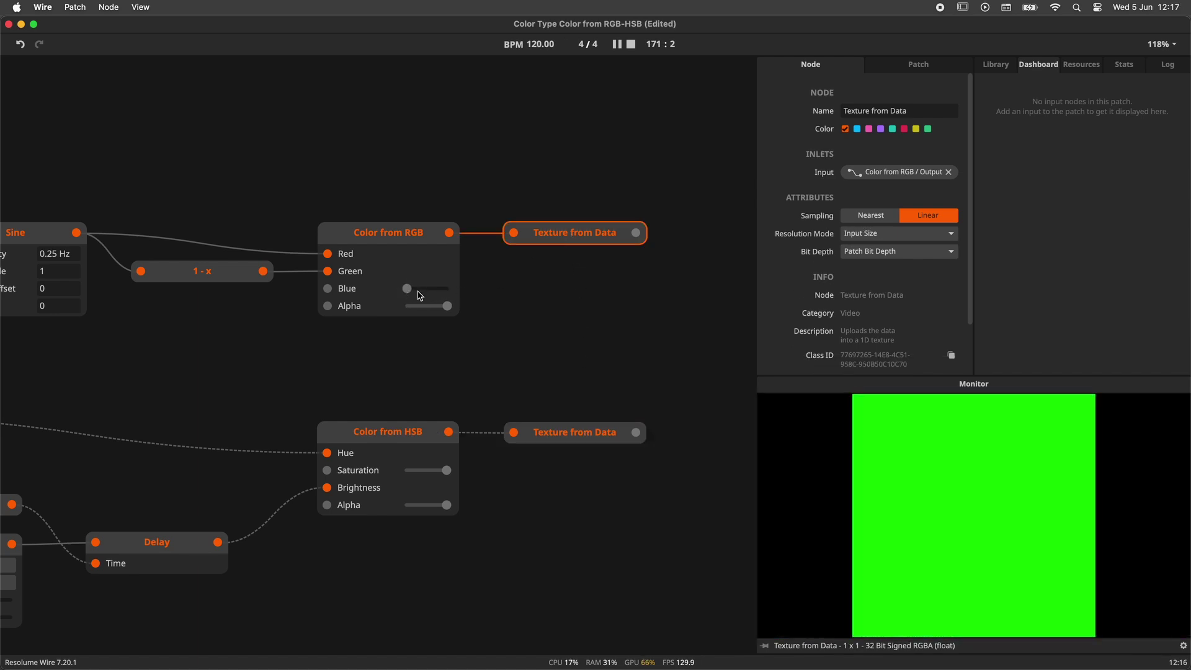
left_click(553, 441)
left_click_drag(374, 588, 764, 479)
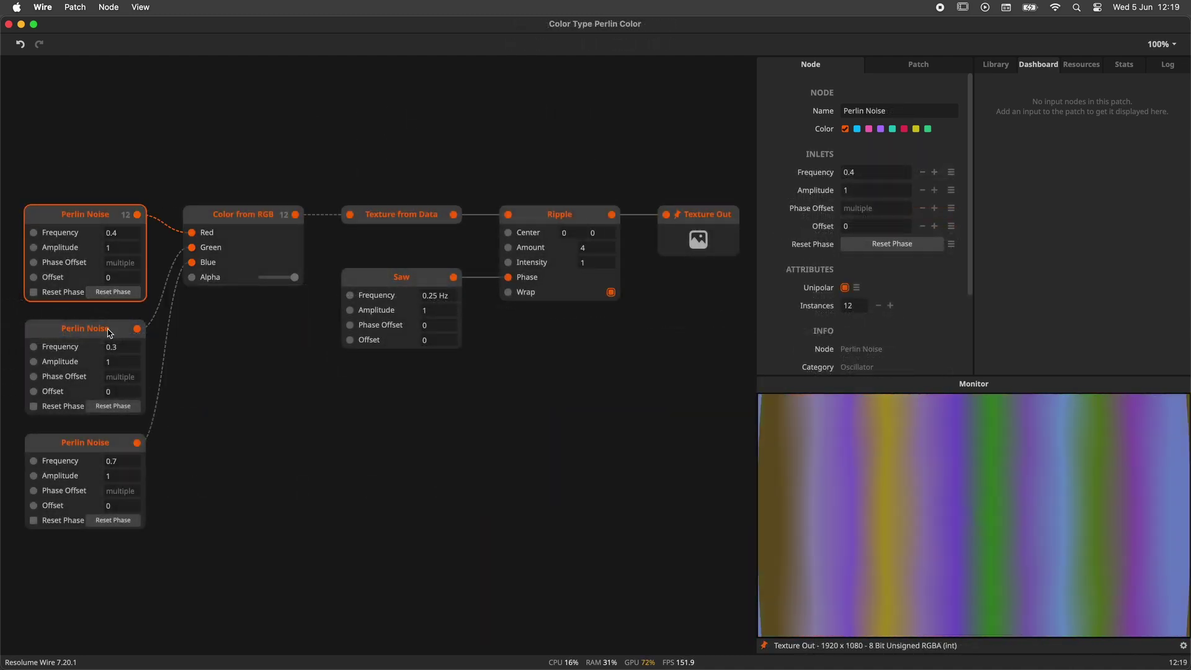
Inspect the Perlin Noise, Color from RGB, Texture from Data and Ripple nodes in the Perlin Color patch.
left_click(142, 331)
left_click(270, 232)
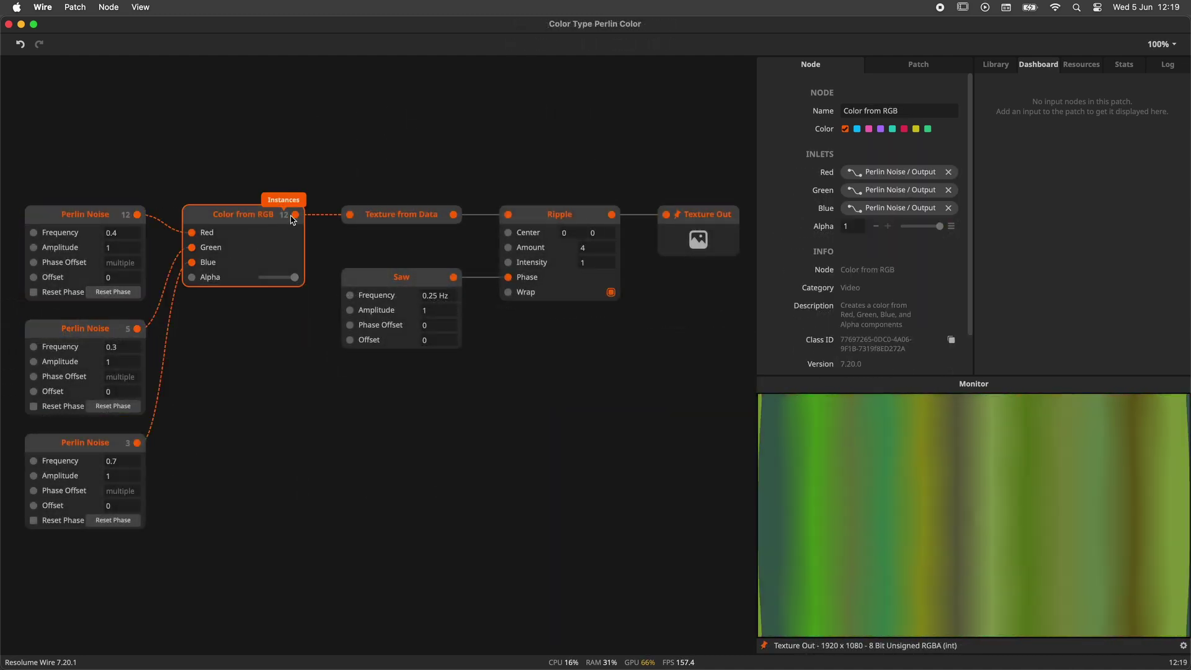
mouse_move(294, 218)
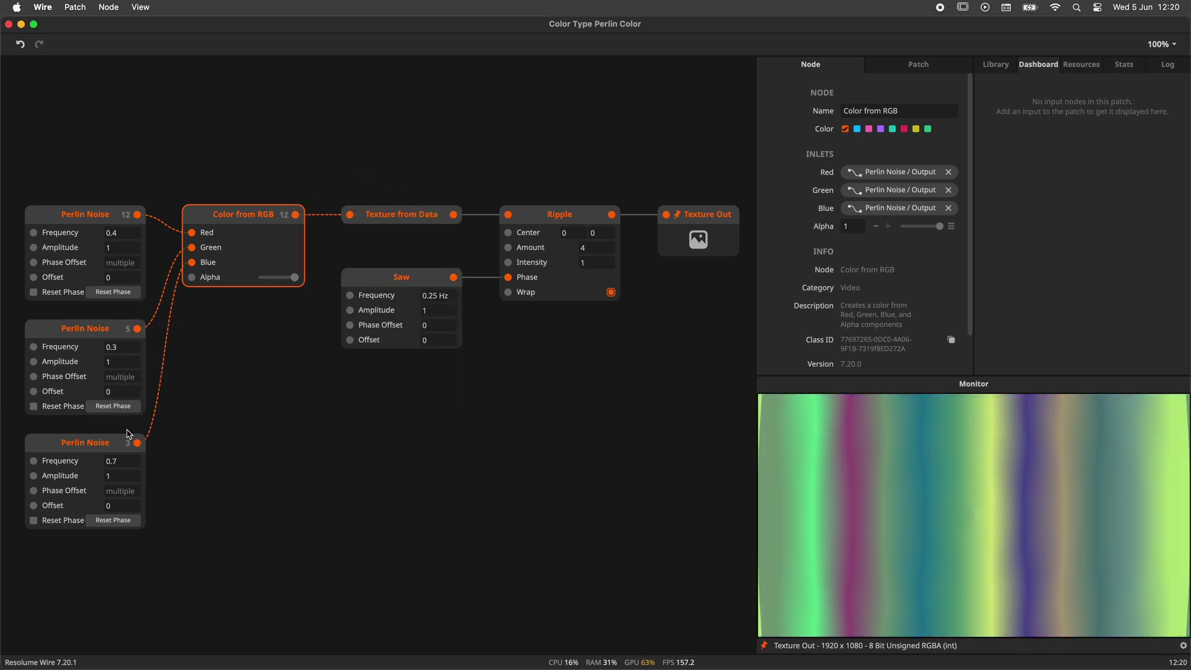
mouse_move(138, 448)
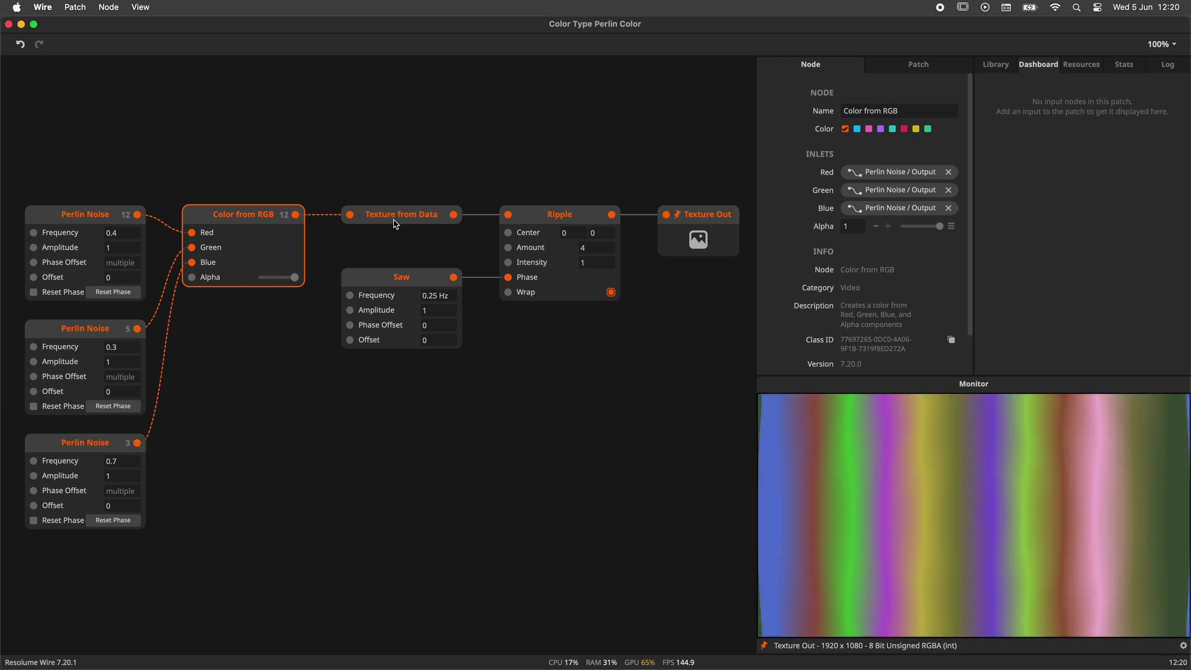
left_click(415, 219)
mouse_move(451, 221)
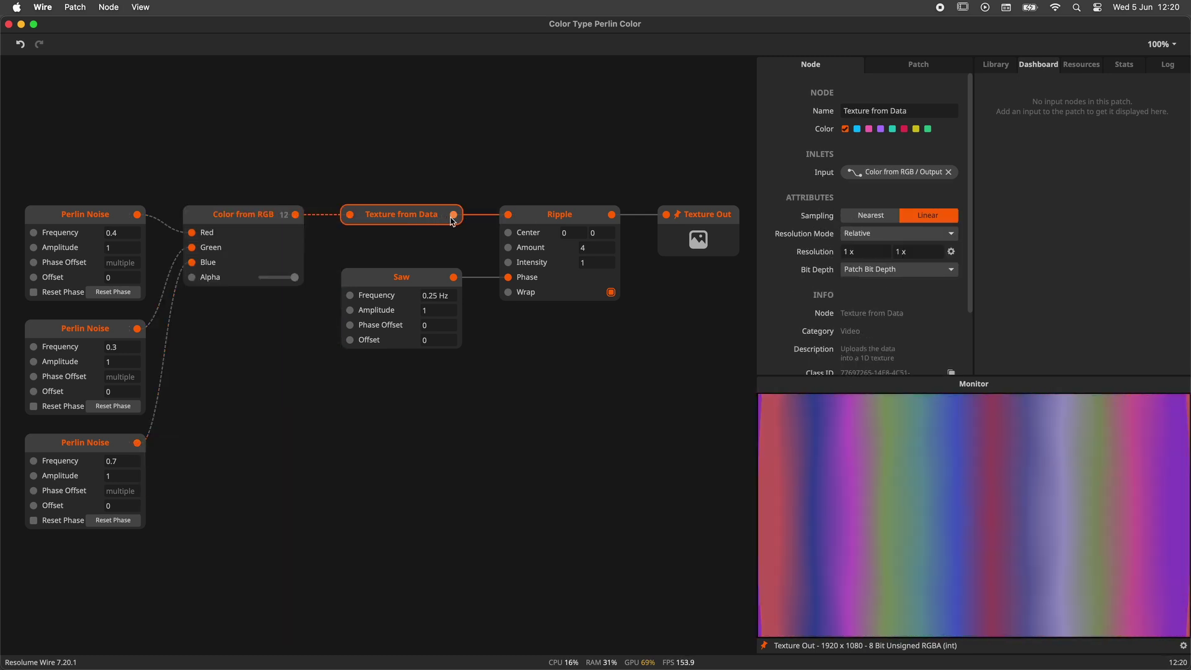
left_click(605, 223)
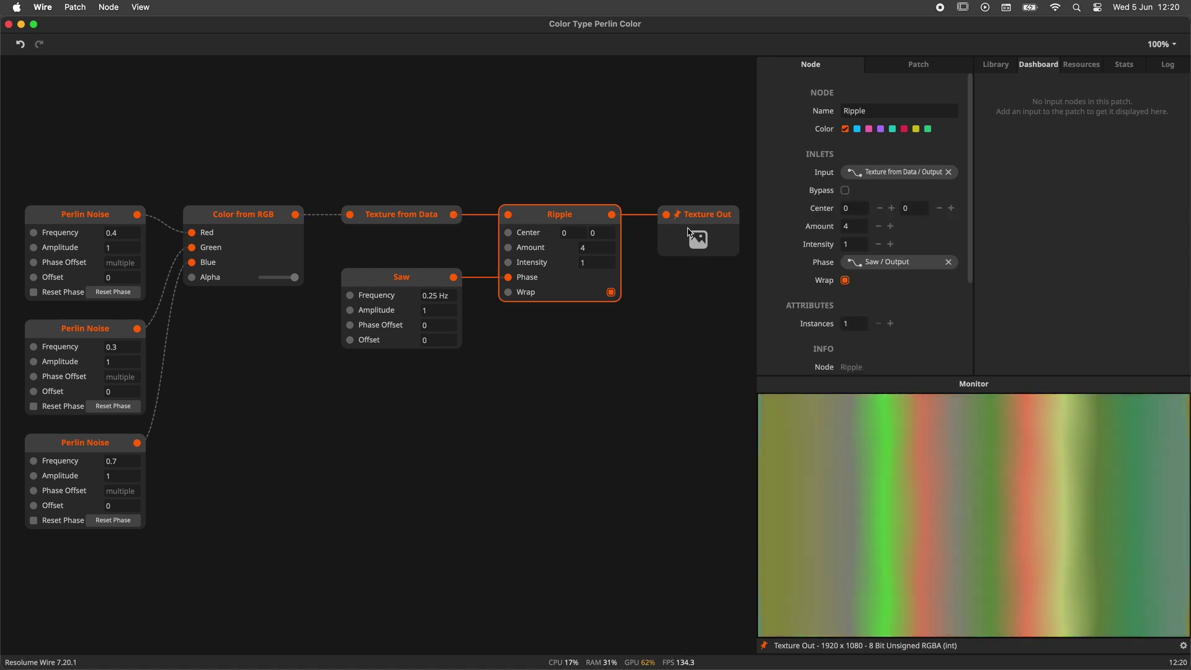
mouse_move(599, 384)
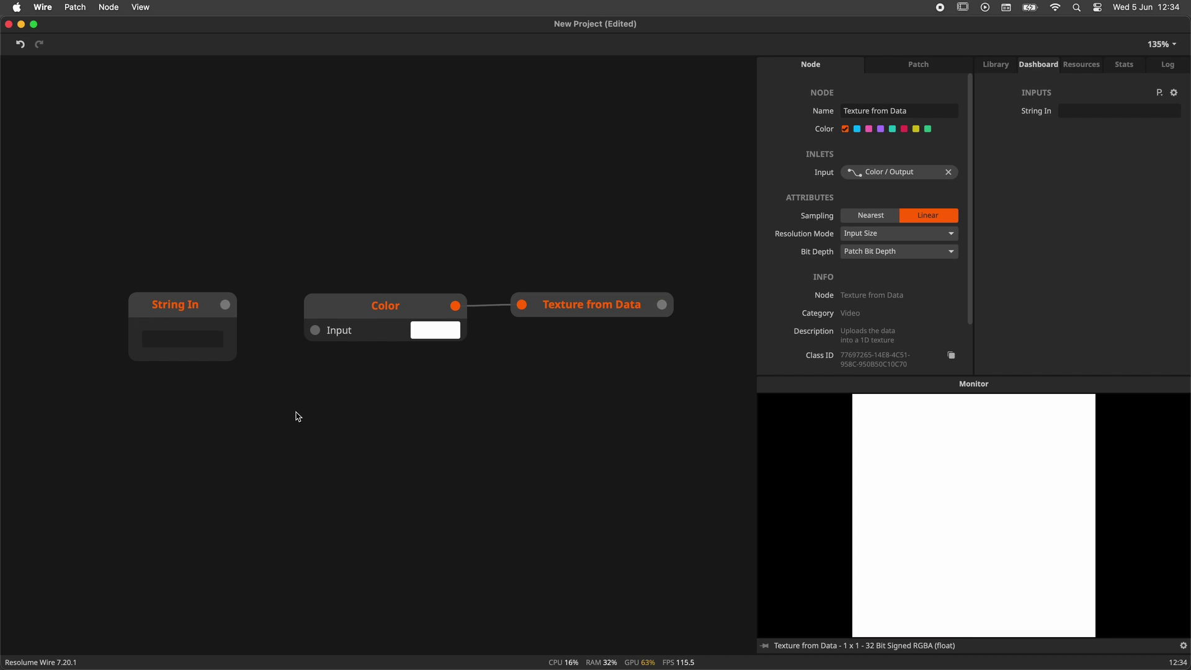
Wire String In into the Color node's Input, then copy the #FAB646 swatch's hex code from Adobe Color.
left_click_drag(225, 304, 331, 335)
left_click(488, 454)
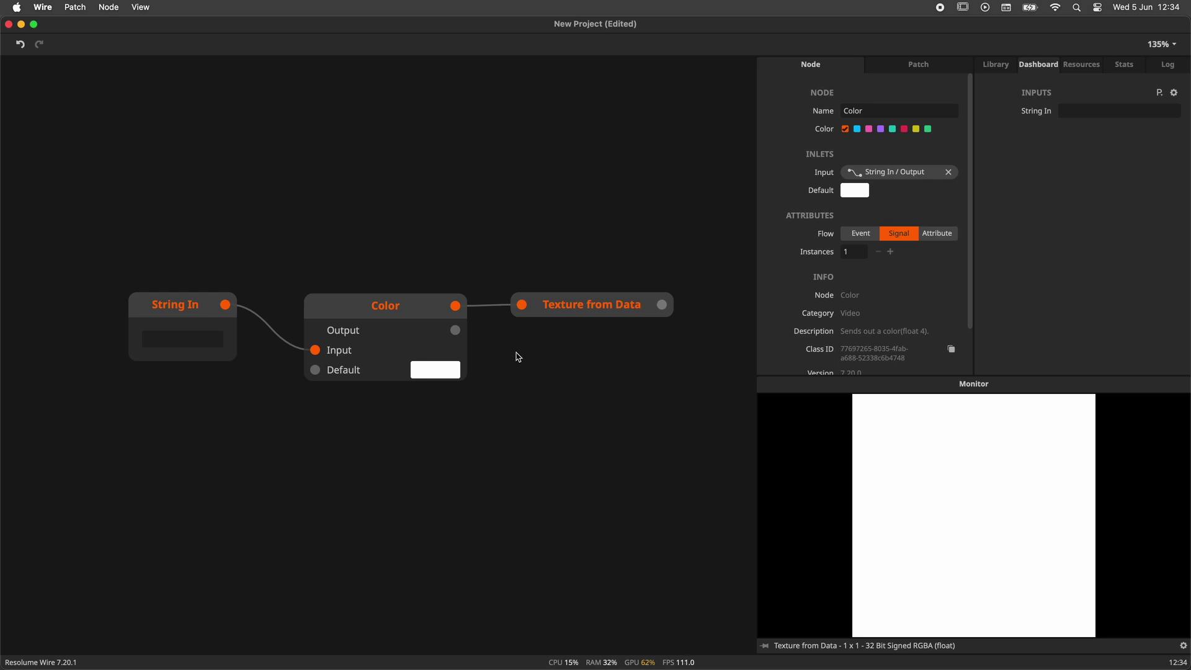
key("super+Tab")
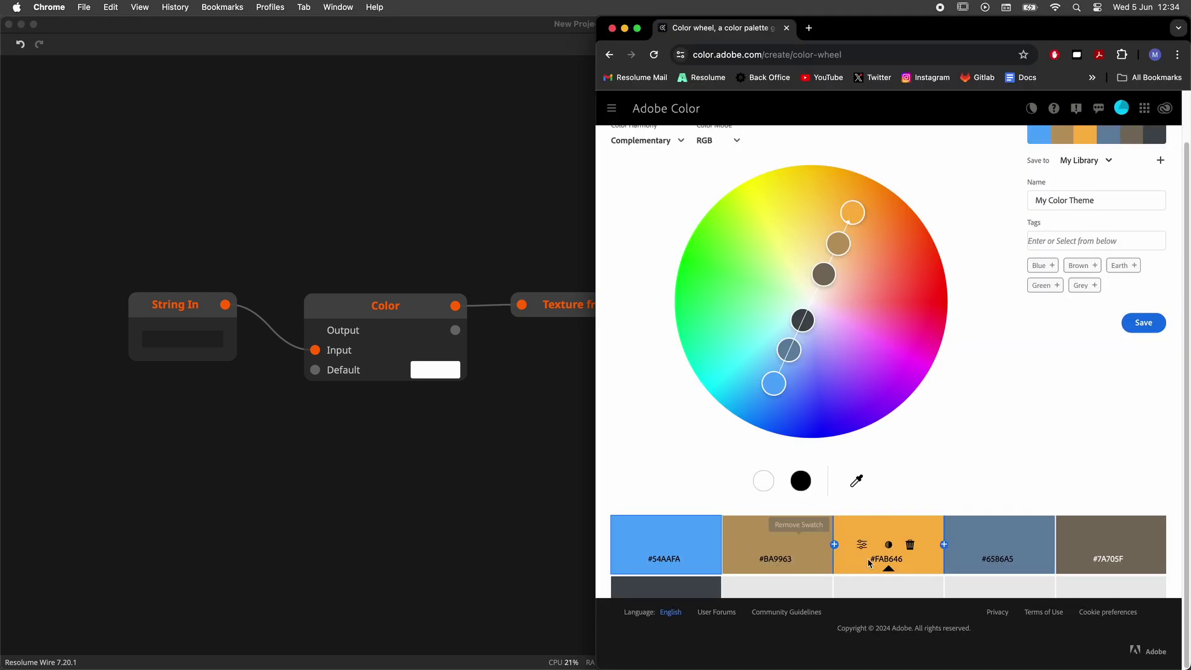
left_click(888, 560)
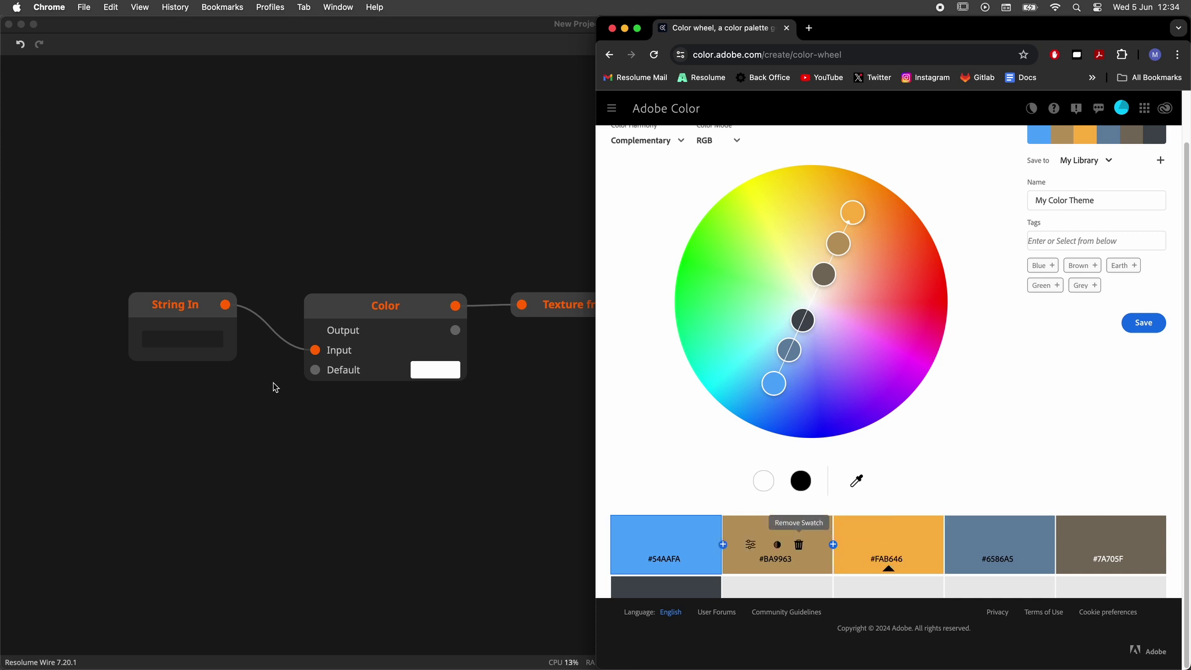
Paste #FAB646 into String In and preview the resulting Color output.
left_click(180, 340)
key("super+v")
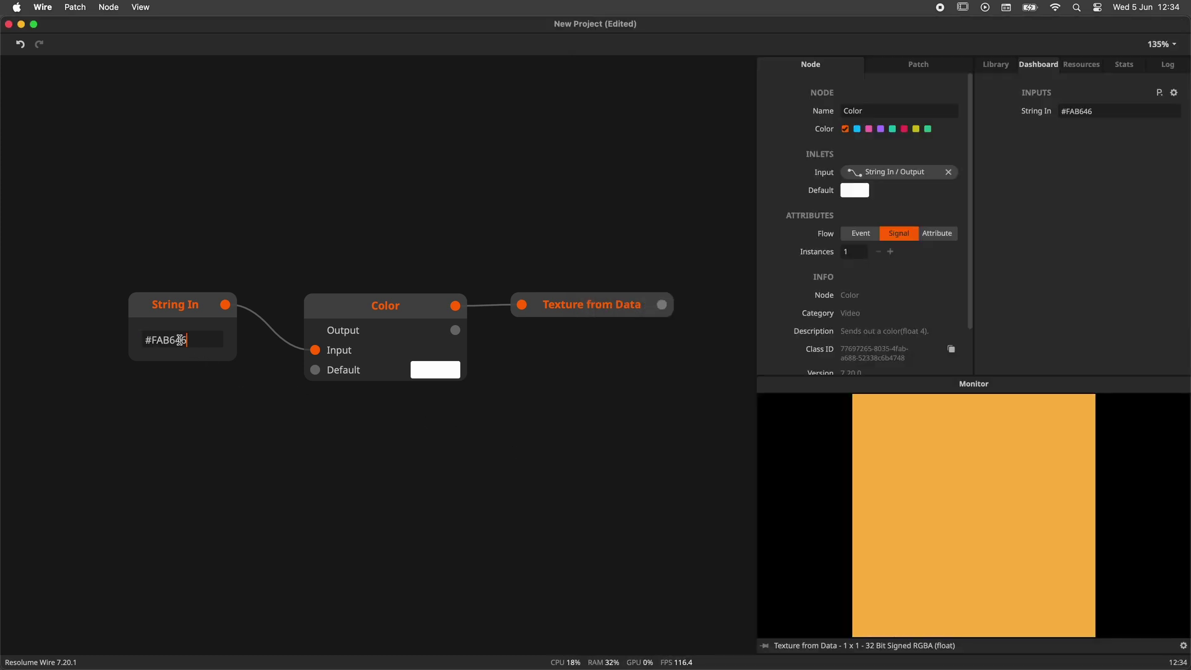
left_click(410, 329)
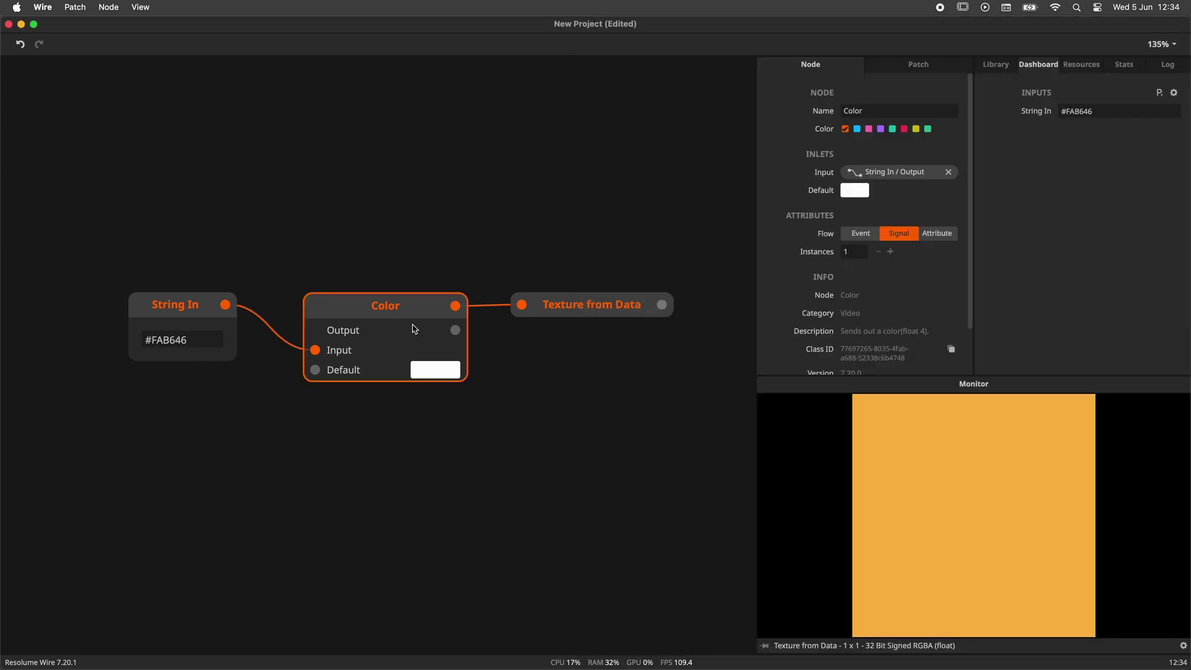
left_click(575, 313)
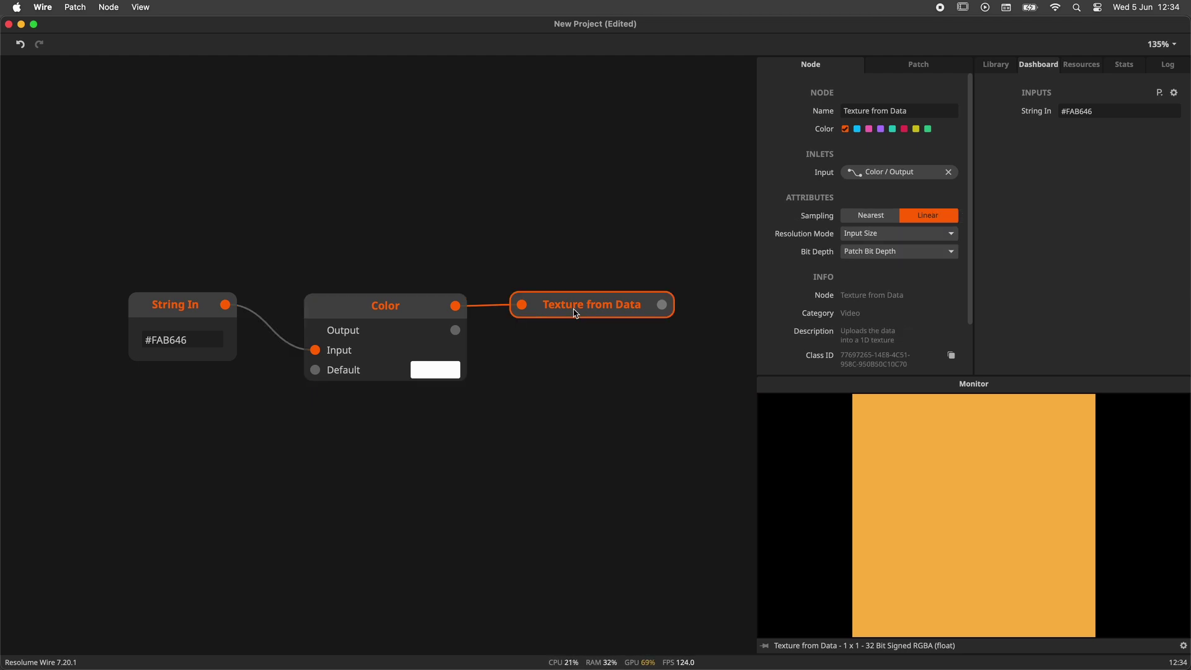
Replace the String In text with 'tinky winky purple'.
double_click(189, 342)
type("tinky wi")
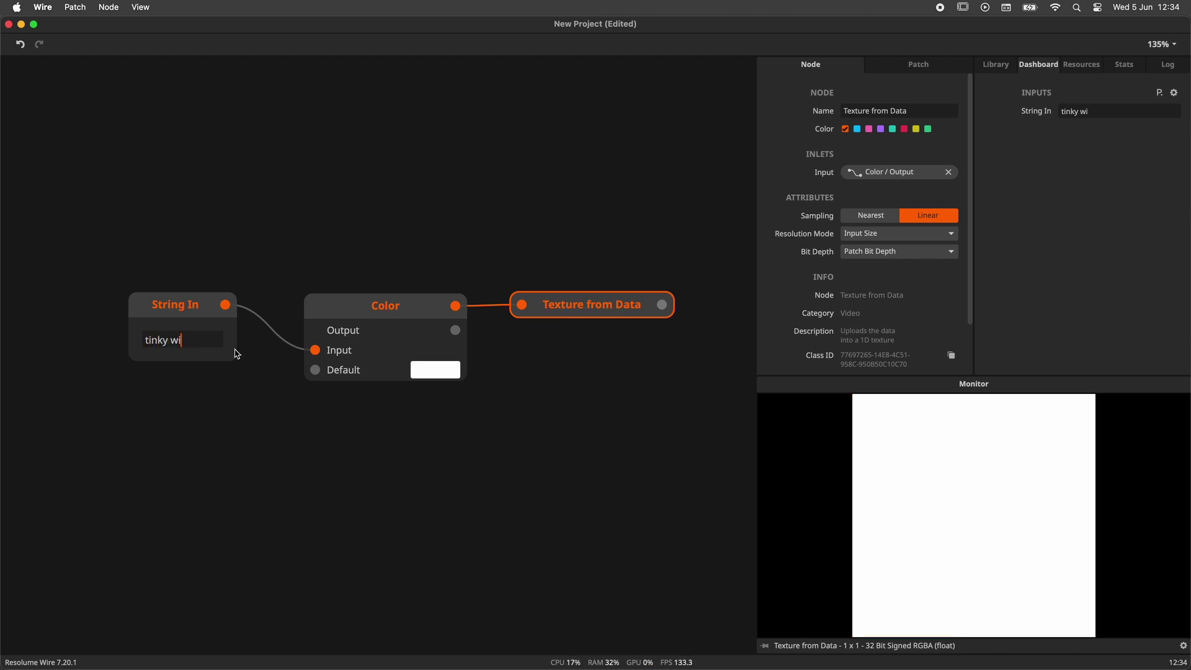
type("nky purple")
key("Return")
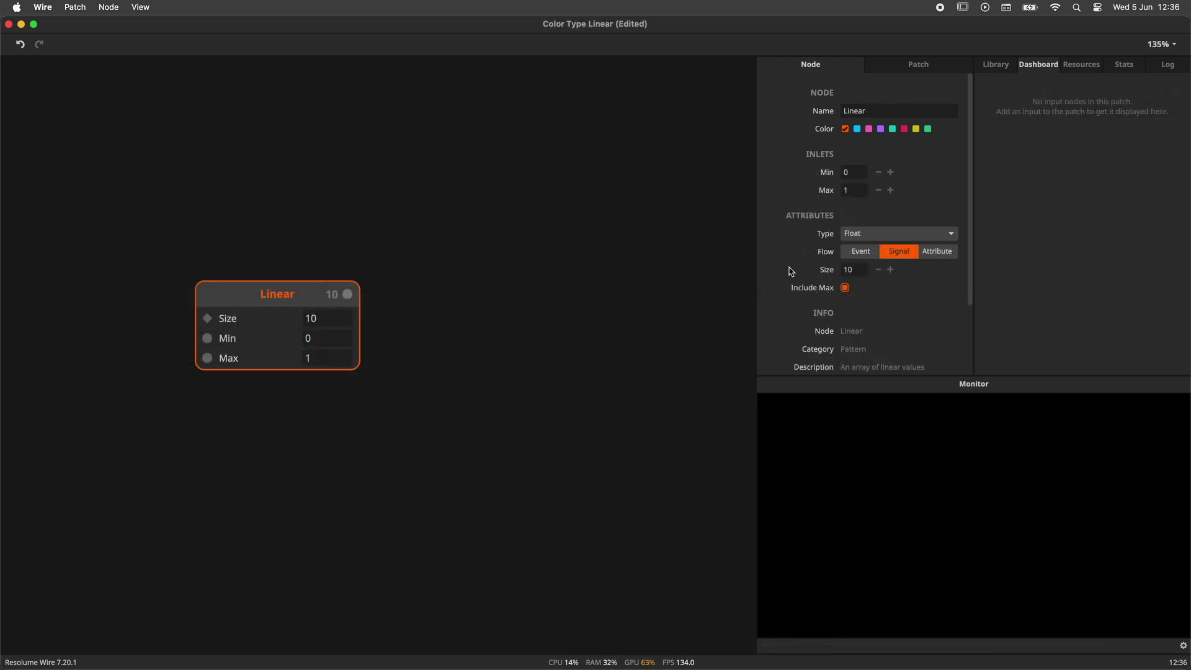
Set the Linear node's type to Color and wire it into a new Texture from Data node.
left_click(872, 233)
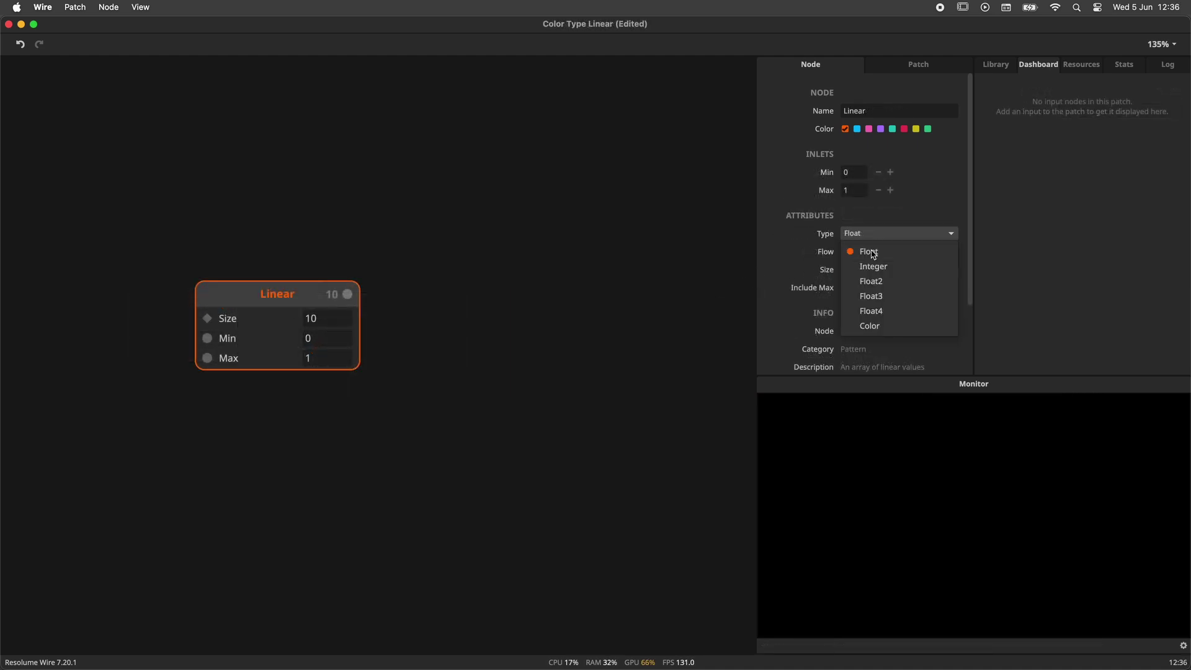
left_click(857, 329)
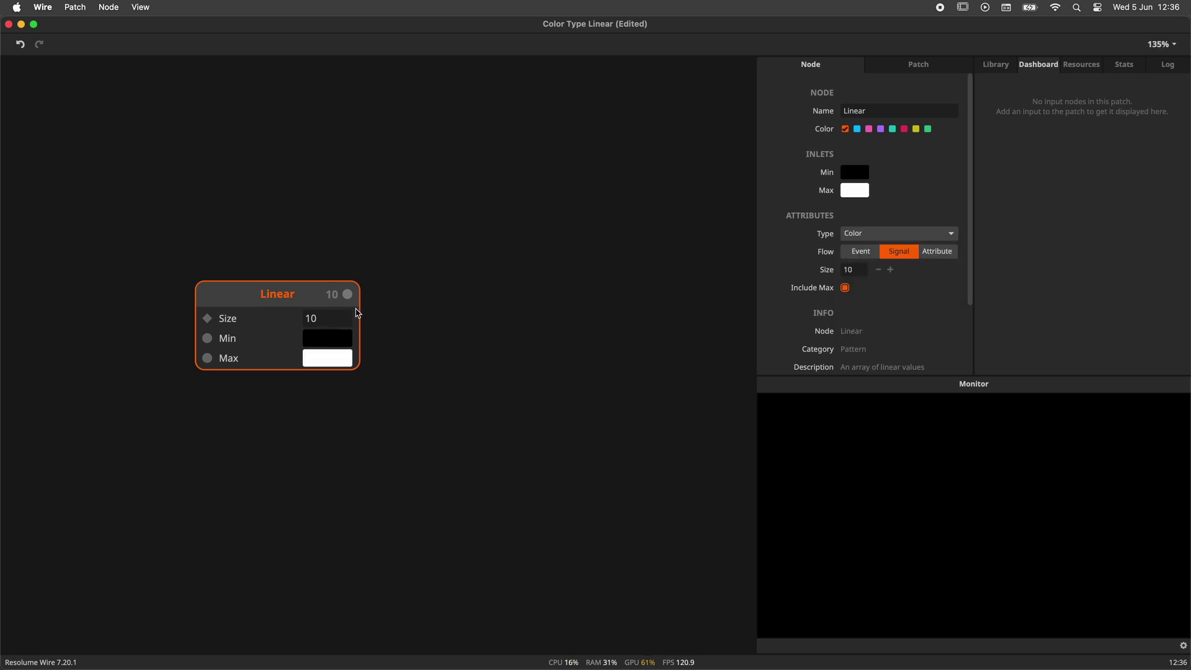
mouse_move(357, 305)
left_click_drag(357, 306, 410, 295)
left_click(434, 316)
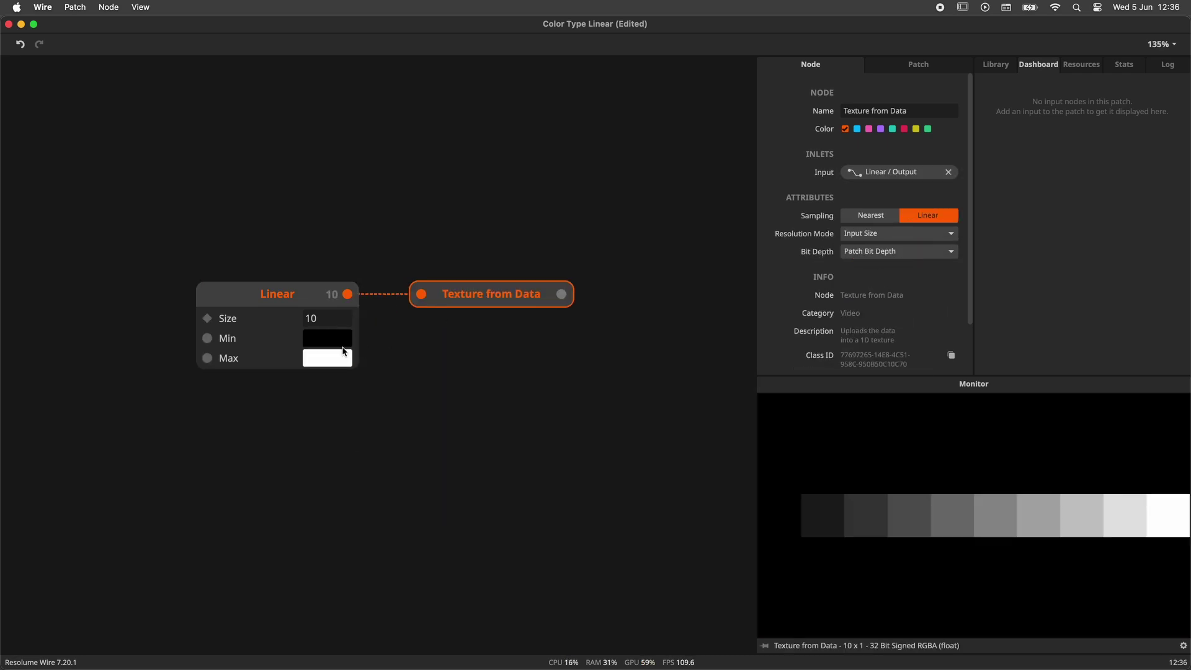
Set Linear's Min colour to orange and Max to blue, then preview the gradient.
left_click(342, 343)
left_click(401, 417)
left_click(294, 312)
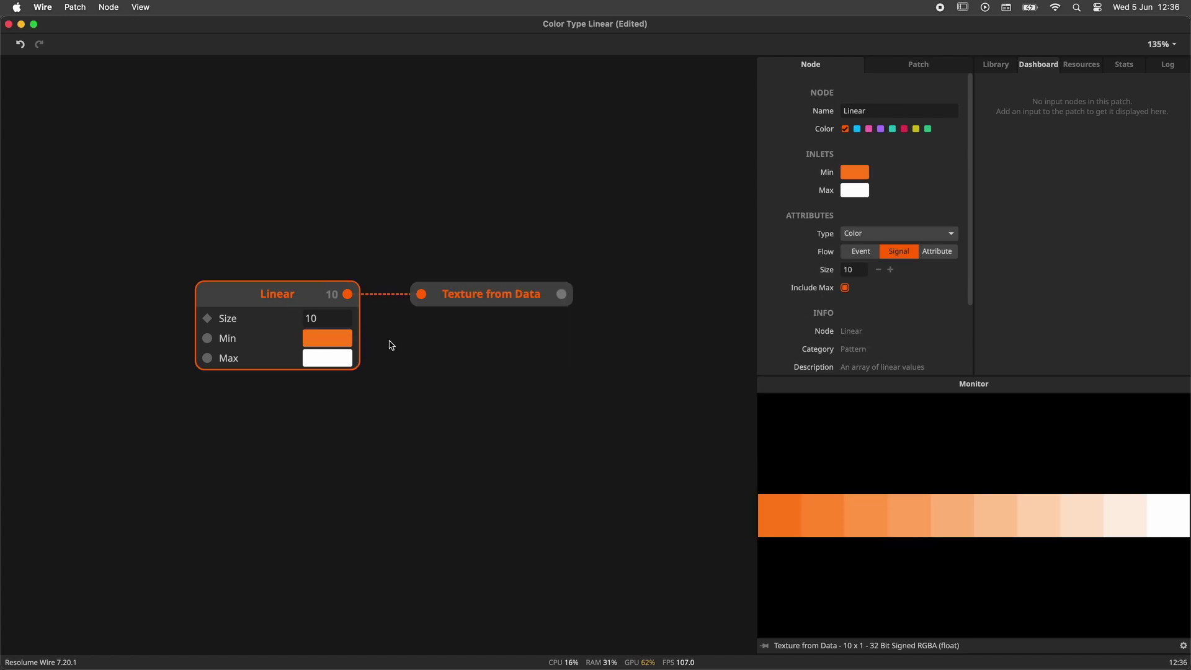
left_click(344, 362)
left_click(617, 435)
left_click(296, 300)
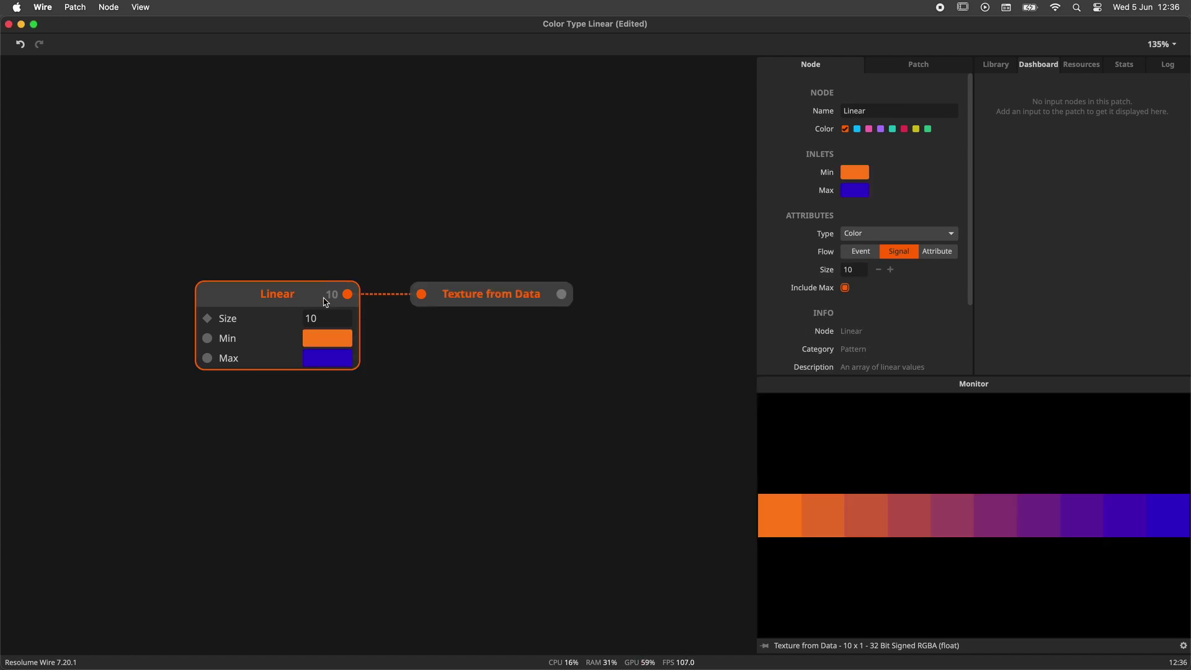
left_click(484, 300)
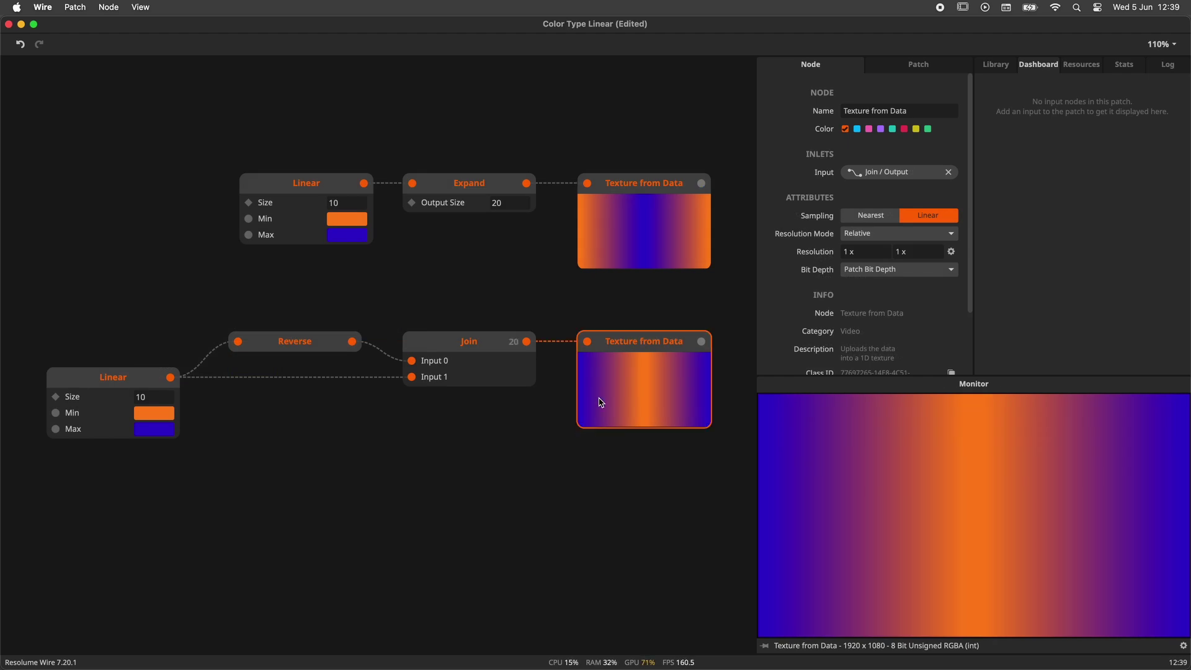
Expand the Join output's colour list to 20 rows and scroll through it.
mouse_move(526, 344)
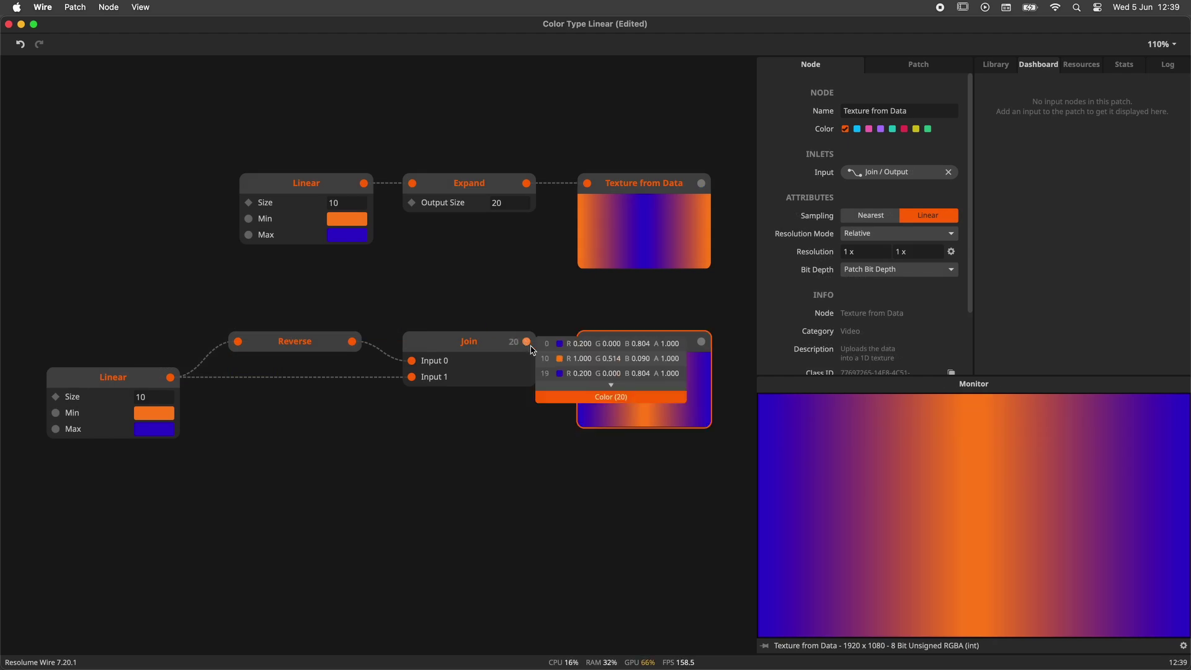
left_click(611, 385)
scroll(612, 392, "down", 2)
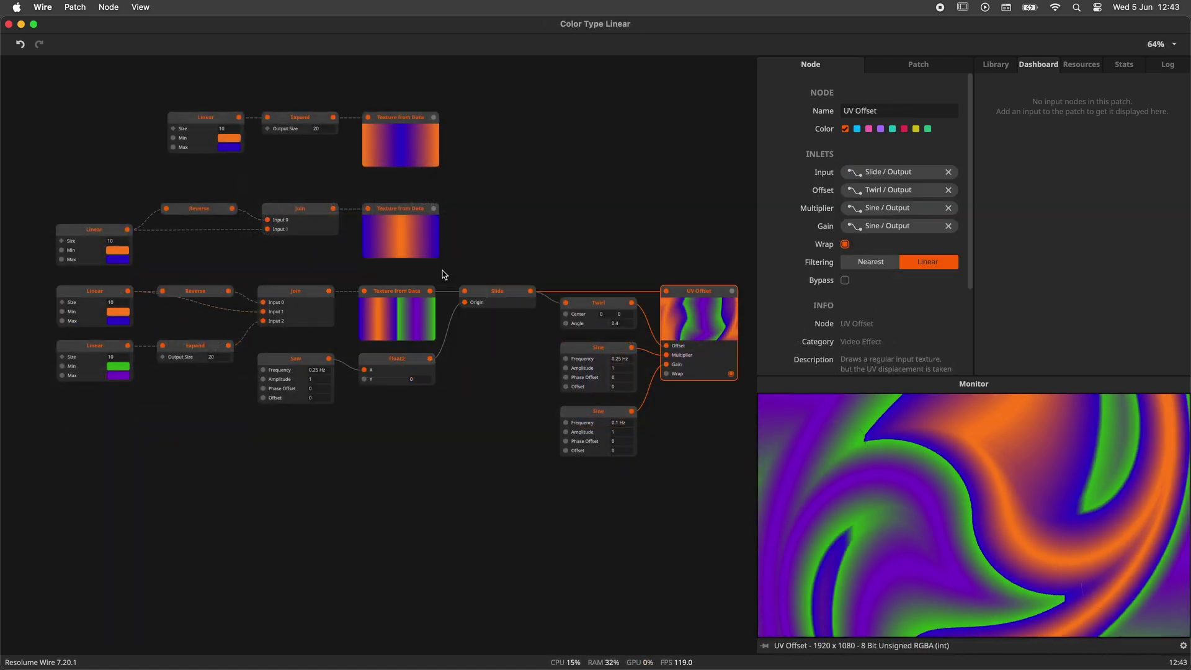
left_click(428, 297)
left_click(511, 301)
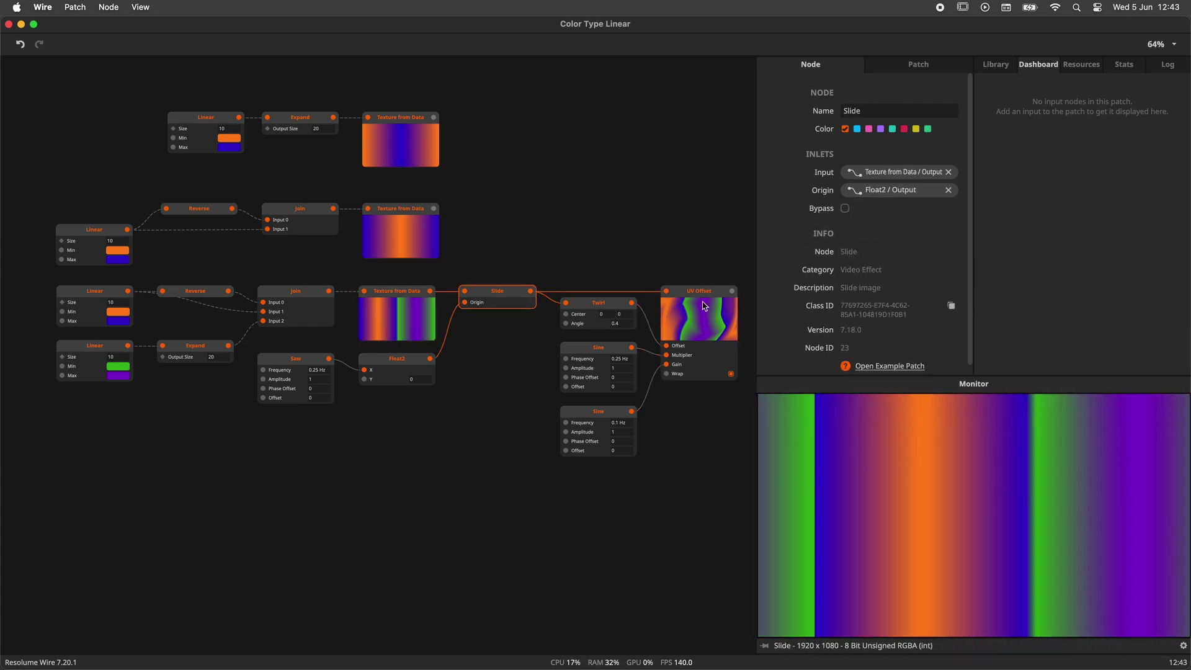
left_click(705, 306)
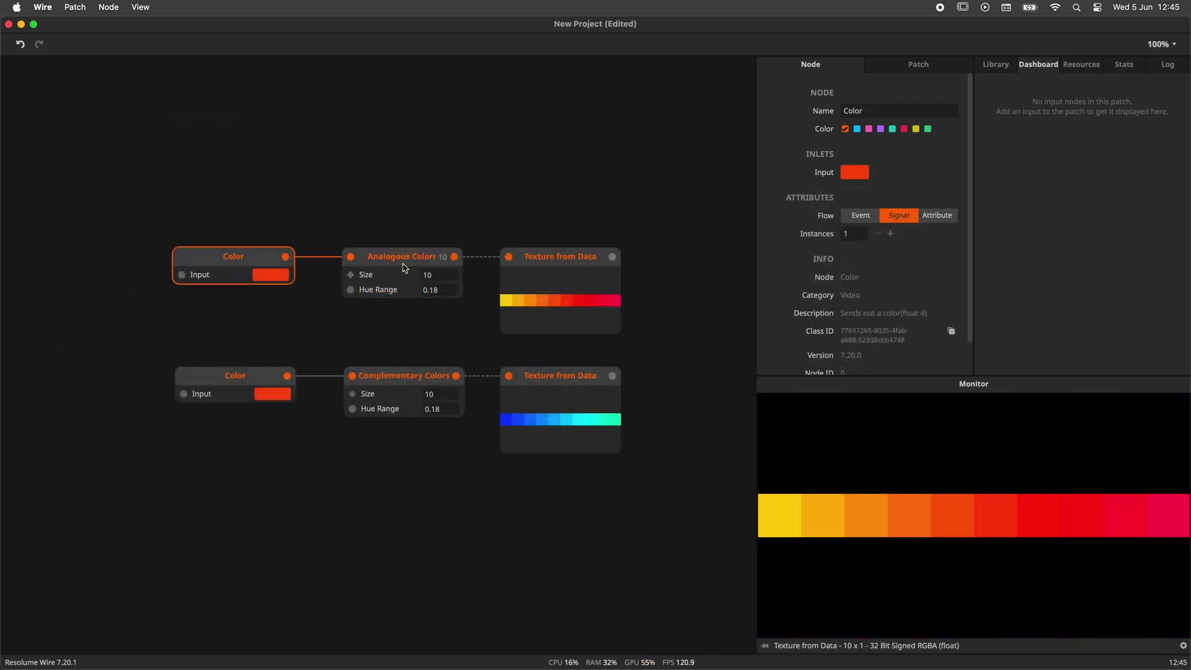
Inspect the Analogous Colors and Complementary Colors nodes and preview both texture outputs.
left_click(404, 267)
left_click(412, 386)
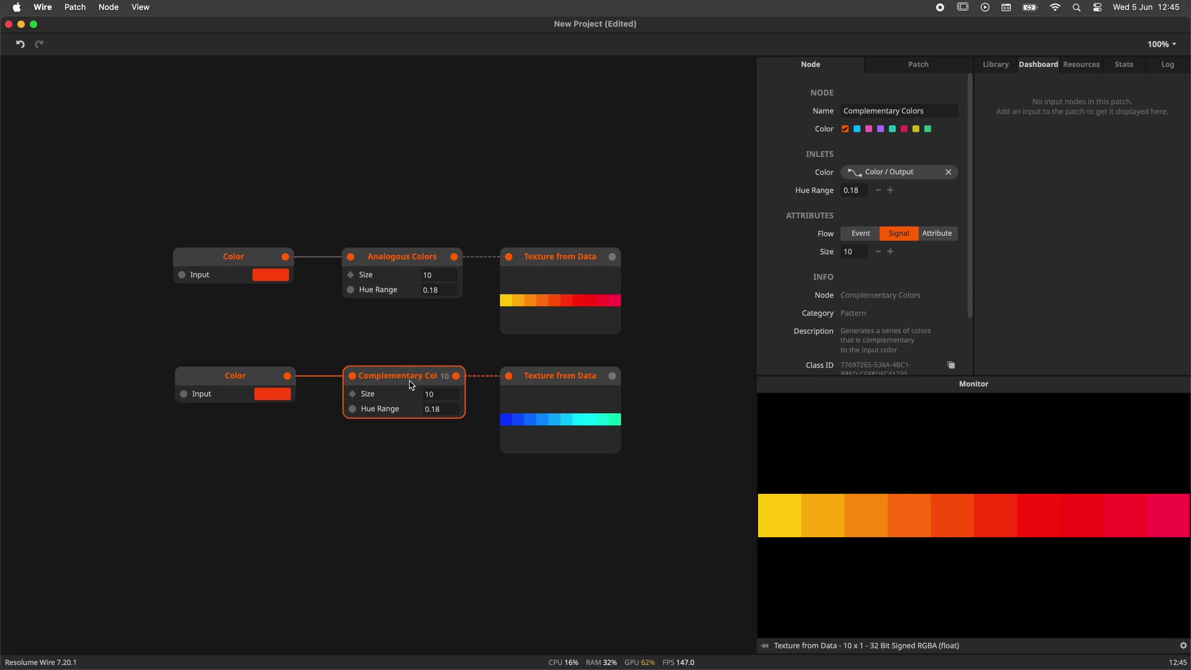
left_click(544, 400)
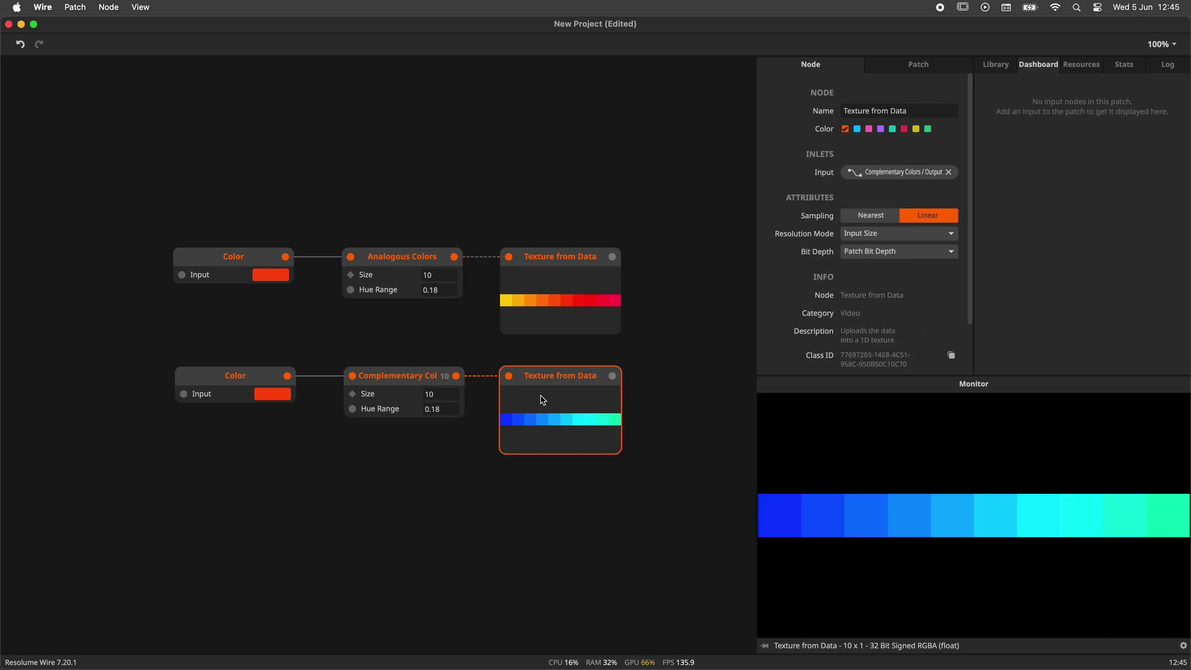
left_click(545, 307)
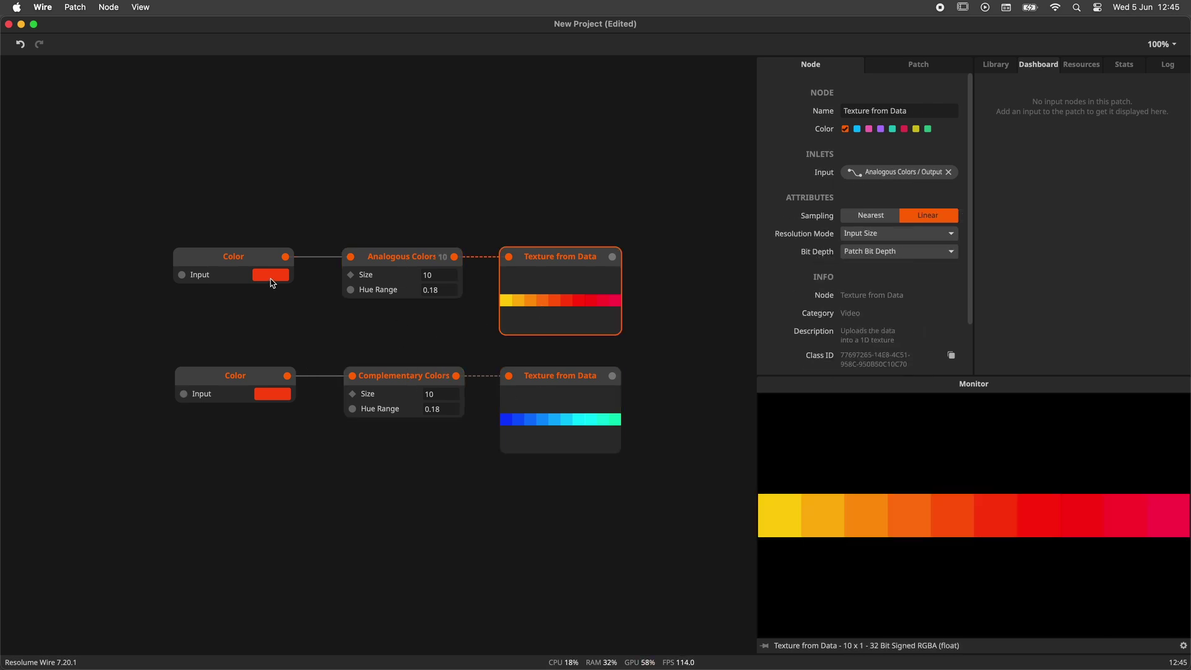
Change the upper Color from red to blue (005FB3FF) and preview the result.
left_click(271, 279)
mouse_move(385, 351)
left_mouse_down()
mouse_move(472, 340)
mouse_move(520, 362)
left_mouse_up()
left_click(199, 323)
left_click(548, 285)
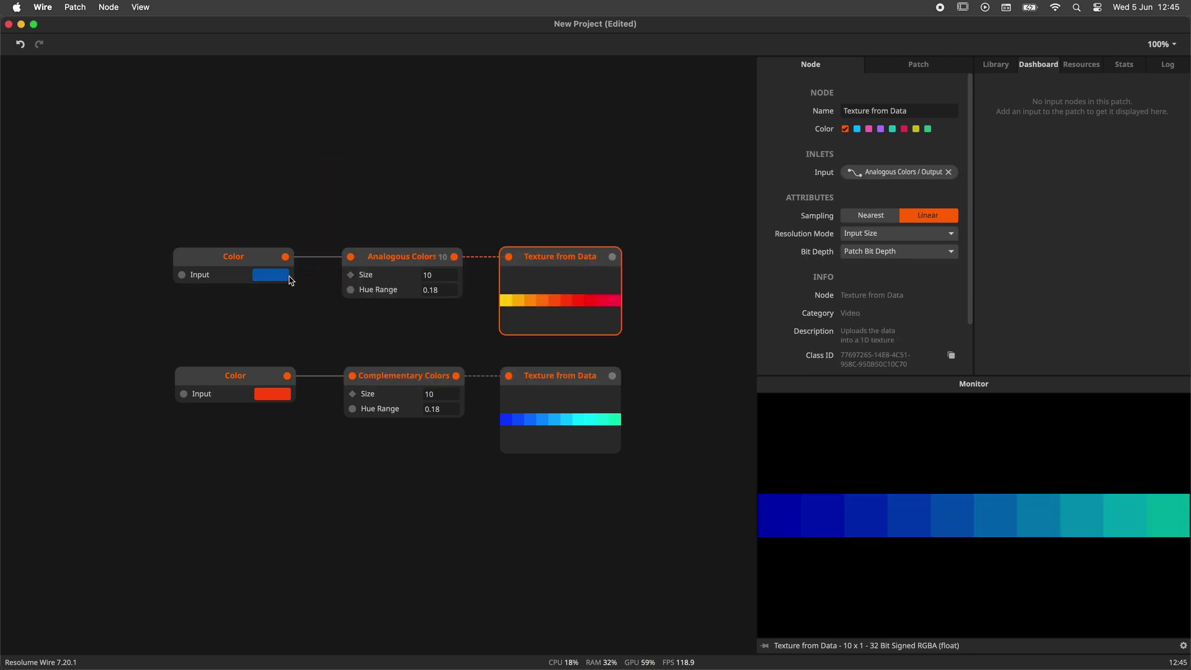
Raise the Analogous Colors Size to 21 for a 21-step blue-to-teal gradient.
left_click(428, 288)
left_click_drag(430, 274, 431, 217)
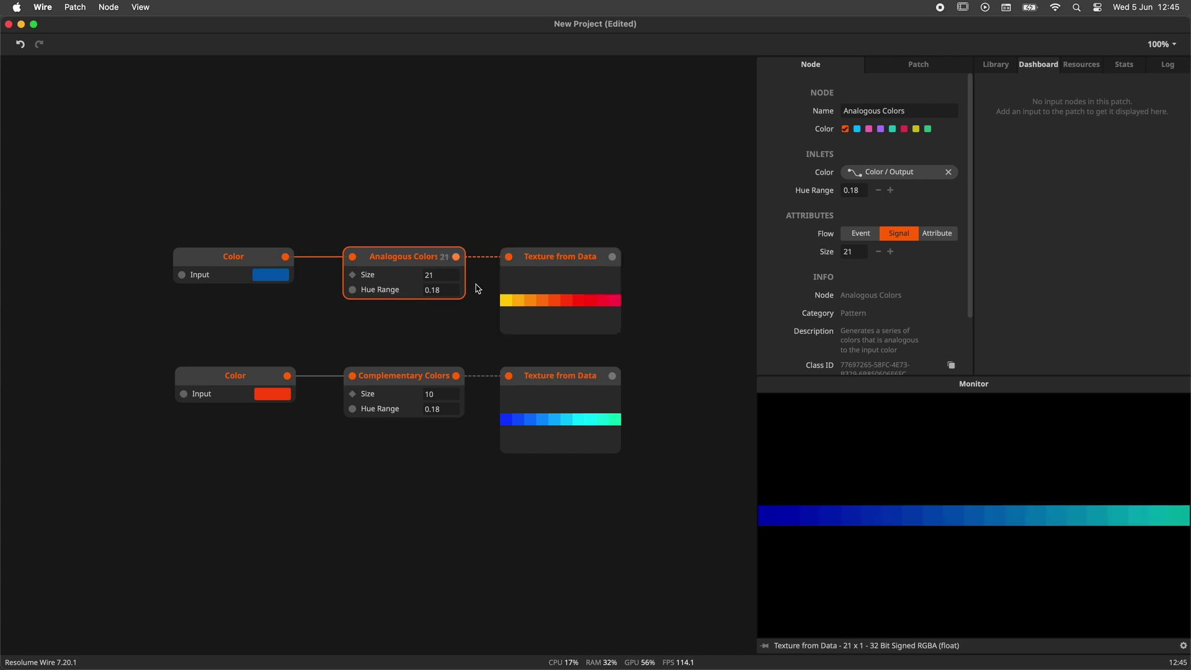
left_click(567, 316)
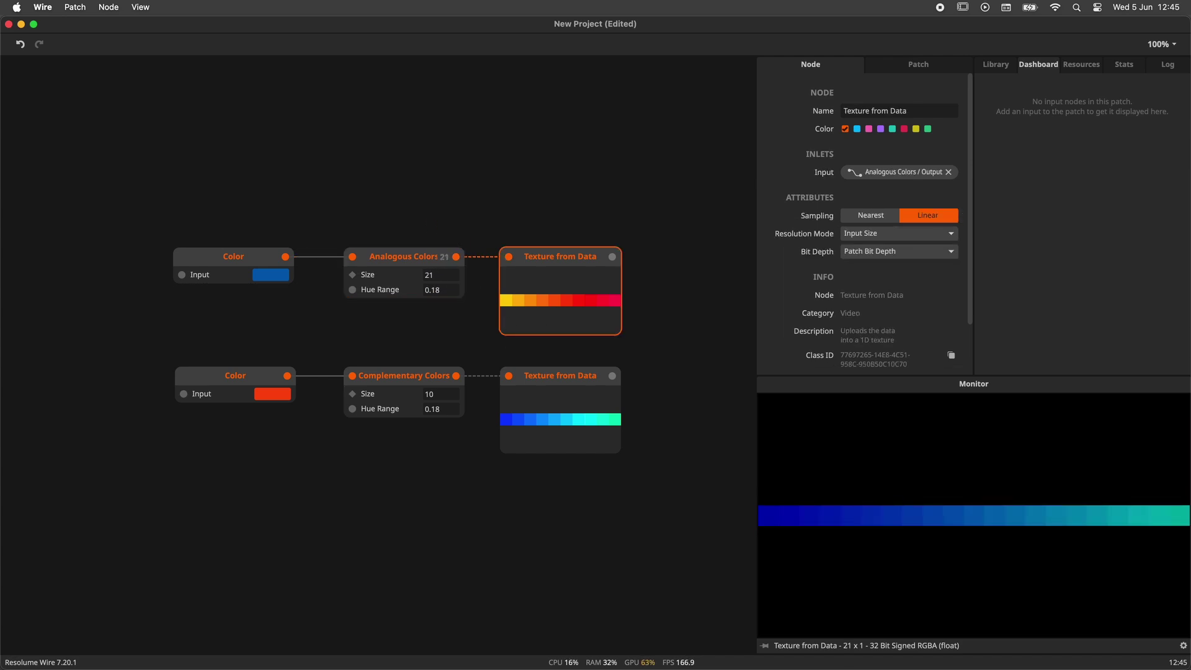
Add a Circle node and a Move node connected to it.
double_click(312, 277)
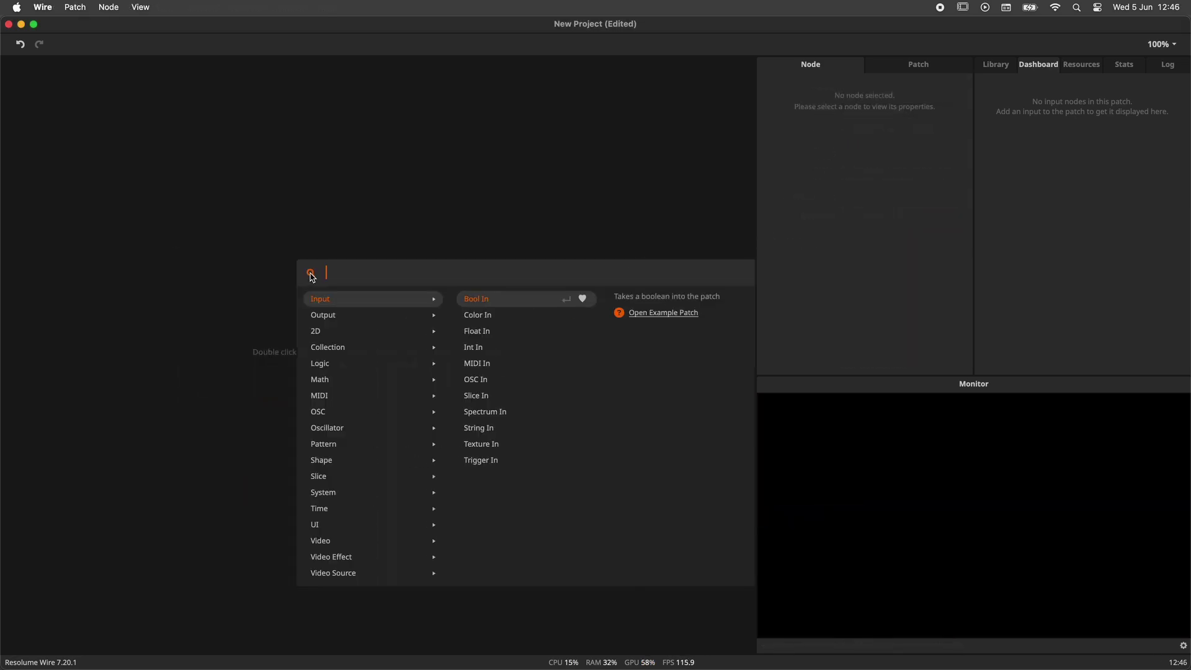
type("cir")
key("Return")
left_click(412, 273)
type("move")
key("Return")
double_click(359, 330)
Add Circle Pattern into Move's Translation and a Shape Render after Move.
type("cir")
left_click(359, 406)
left_click_drag(465, 399, 479, 293)
left_click_drag(397, 402, 585, 364)
left_click(582, 274)
type("sha")
key("Return")
Add a Color In node and rename it 'base Color'.
double_click(216, 401)
type("color")
key("Return")
double_click(232, 402)
type("base Color")
key("Return")
Feed Base Color through Analogous Colors into Shape Render's Color, with Base Color set to red.
left_click(281, 402)
type("ana")
key("Return")
left_click_drag(439, 402, 510, 294)
left_click(250, 428)
left_click(601, 425)
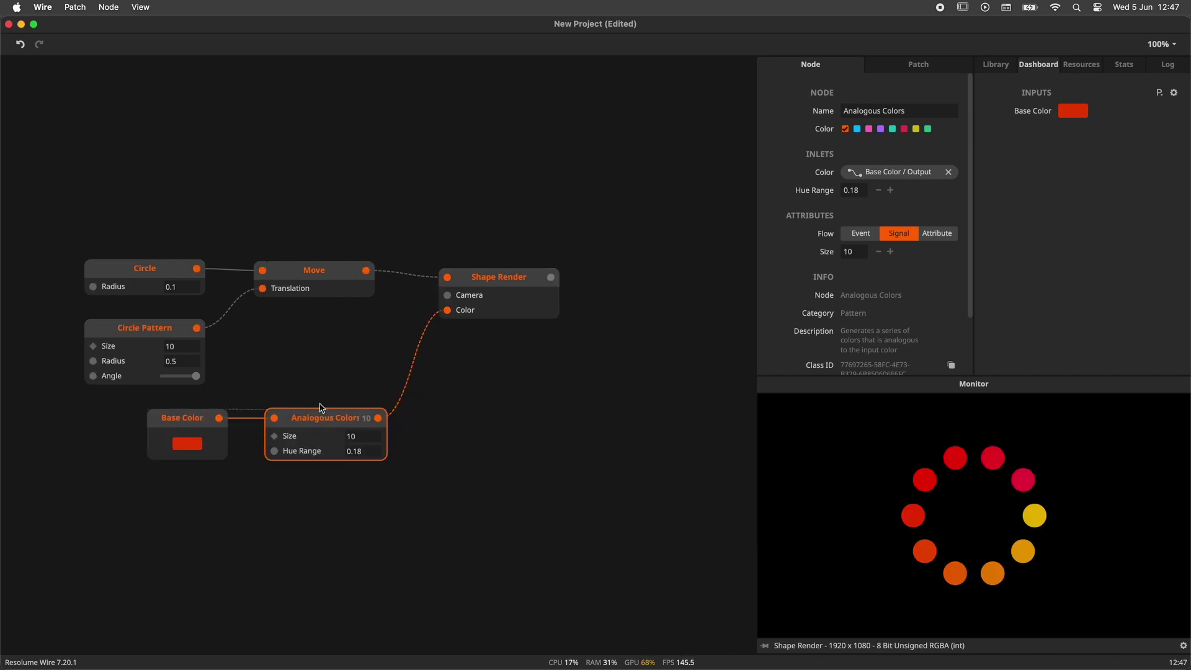
left_click_drag(335, 394, 350, 370)
Drive Analogous Colors' Size from Circle Pattern's size, and raise that size from 10 to 30.
left_click_drag(197, 327, 226, 340)
type("size")
key("Return")
left_click_drag(331, 336, 298, 385)
left_click_drag(551, 277, 566, 301)
key("Escape")
left_click(516, 289)
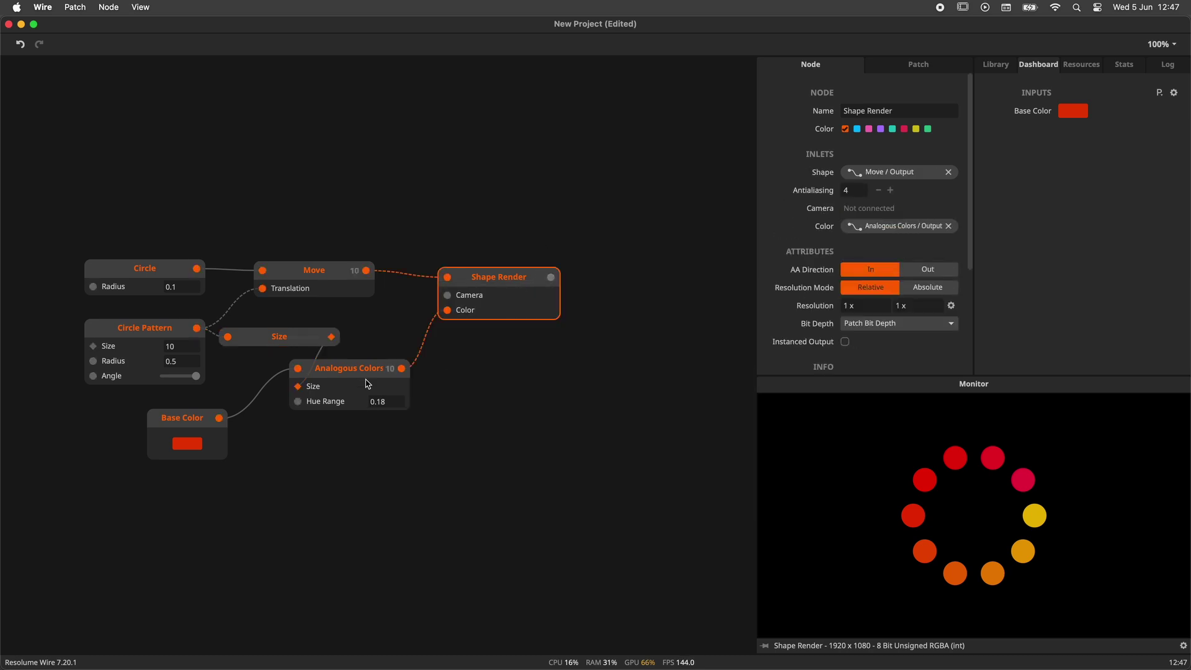
left_click_drag(170, 350, 173, 335)
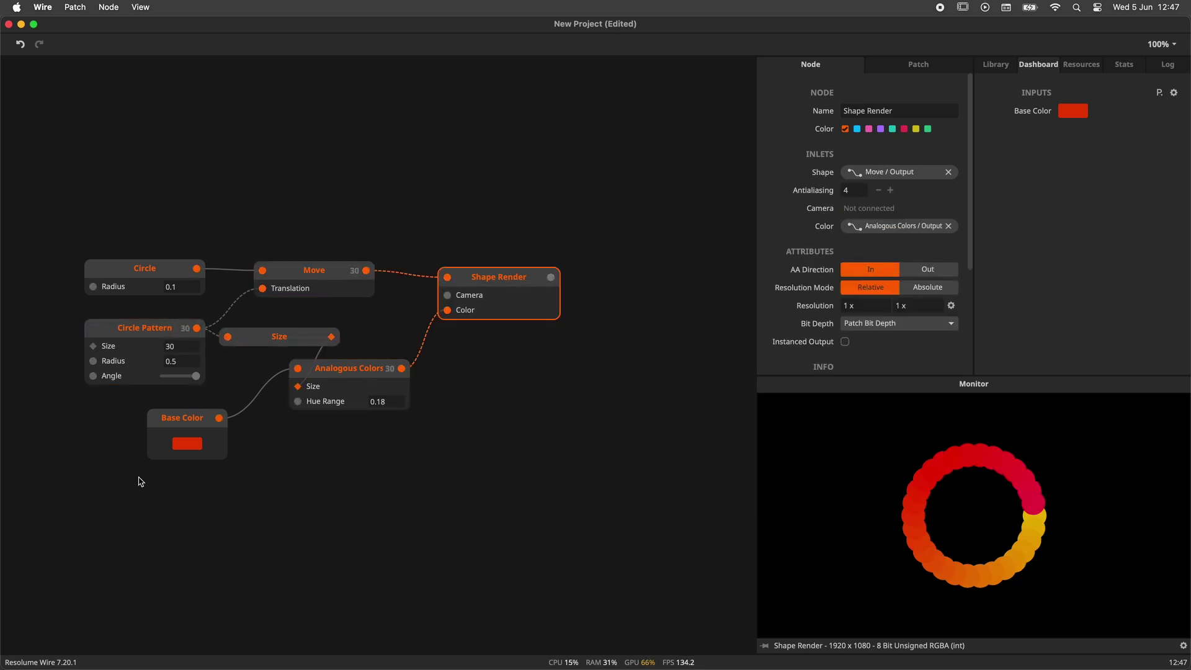
left_click_drag(132, 484, 461, 242)
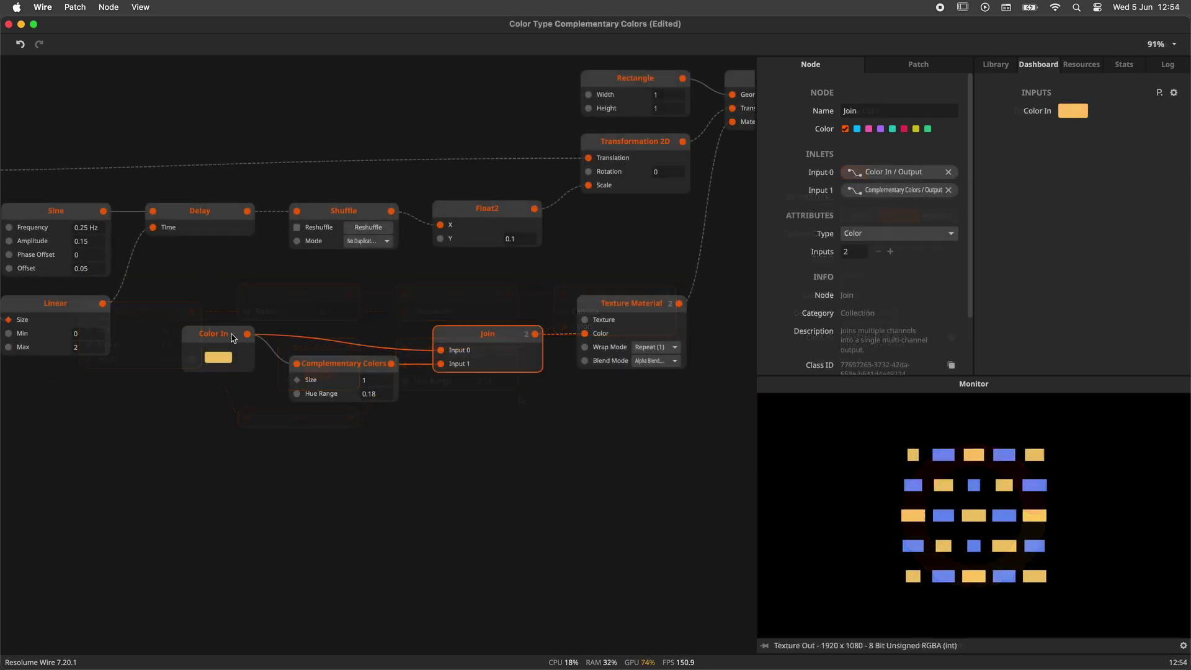
Wire Complementary Colors into Join's Input 1 and change Color In to yellow-green D2FF3FFF.
left_click(354, 375)
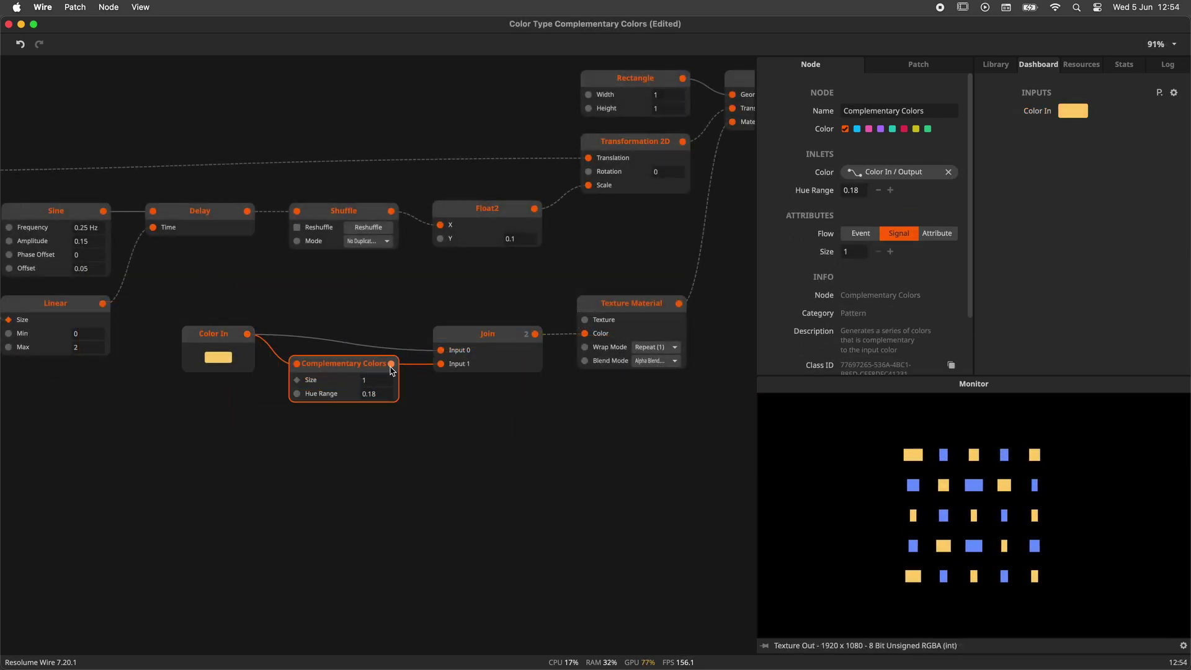
mouse_move(391, 371)
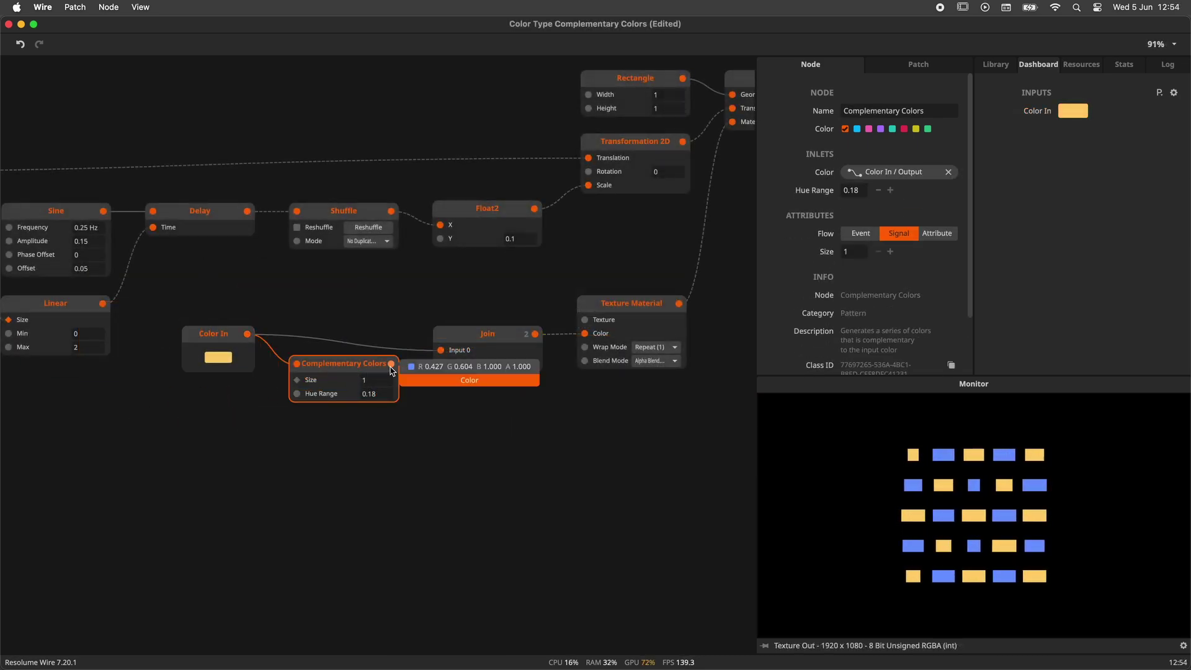
left_click_drag(391, 368, 441, 364)
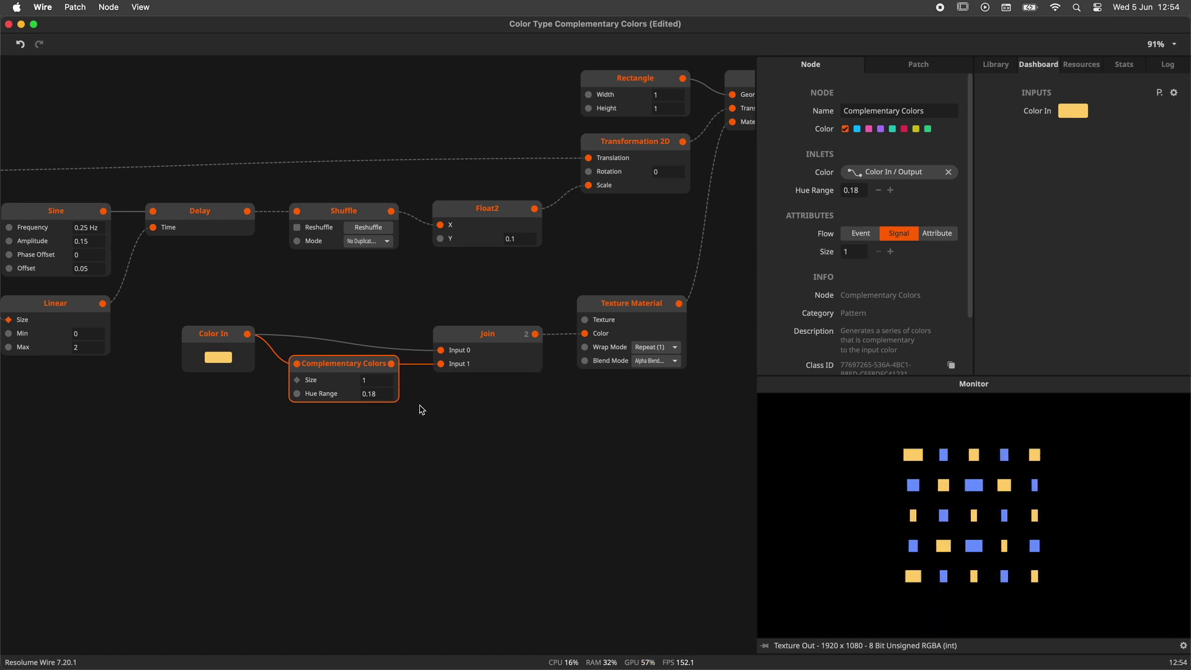
left_click(214, 363)
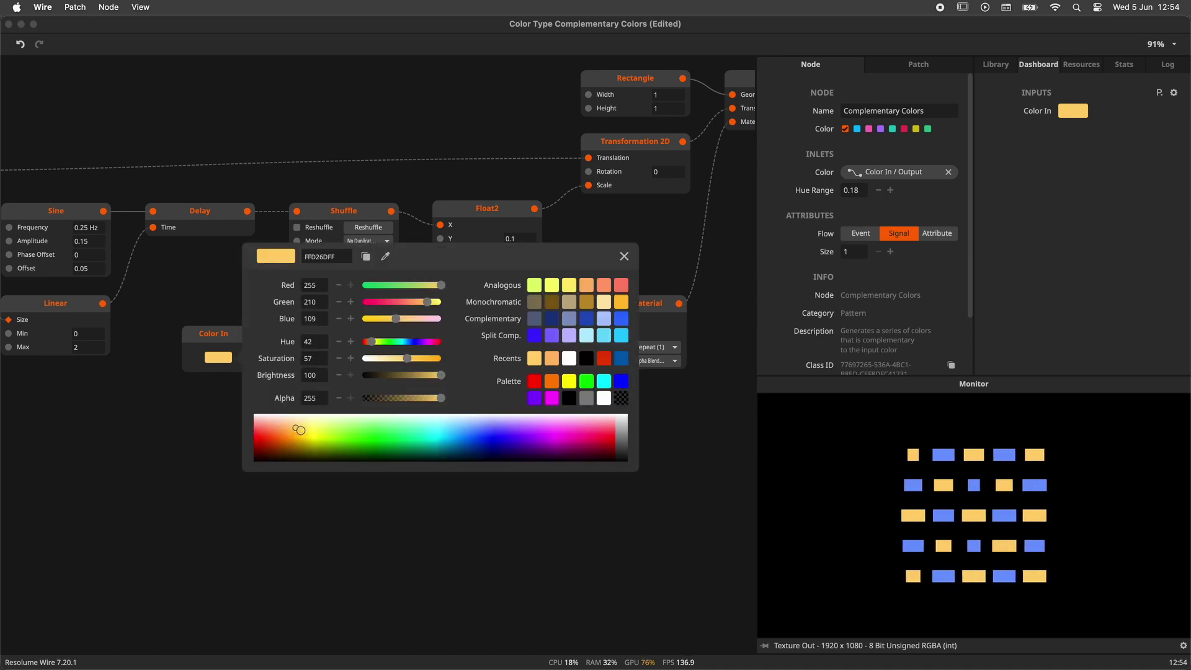
left_click_drag(299, 429, 589, 431)
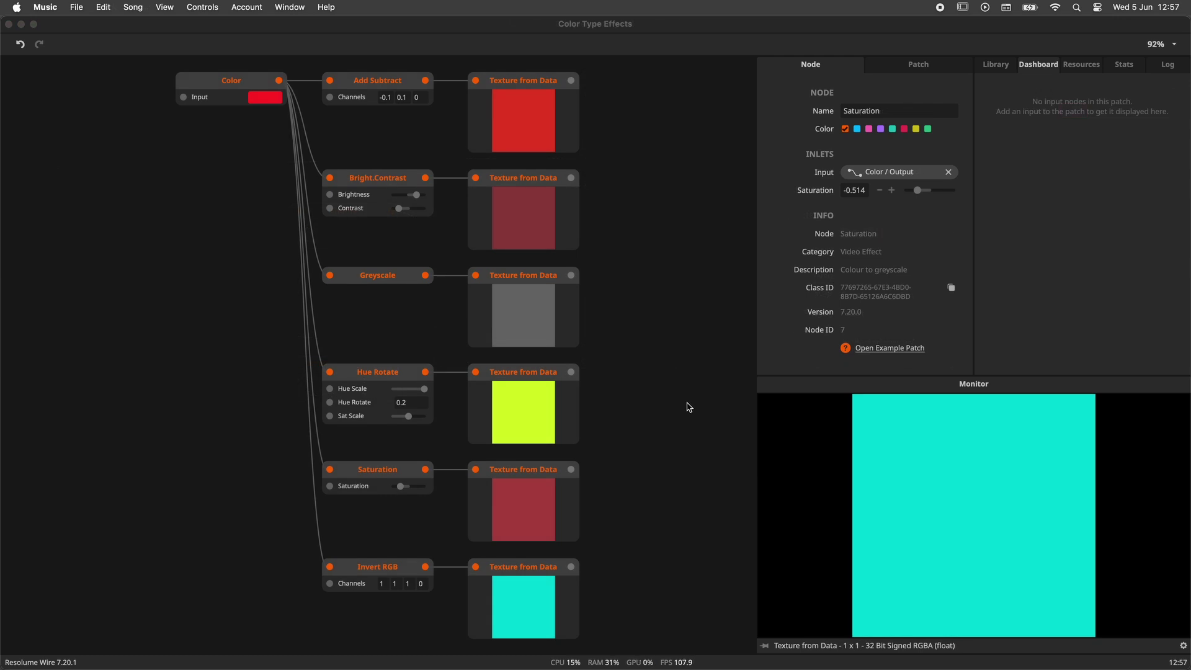
Inspect the Add Subtract, Bright.Contrast, Greyscale, Hue Rotate, Saturation and Invert RGB effect nodes.
left_click(394, 89)
left_click(384, 189)
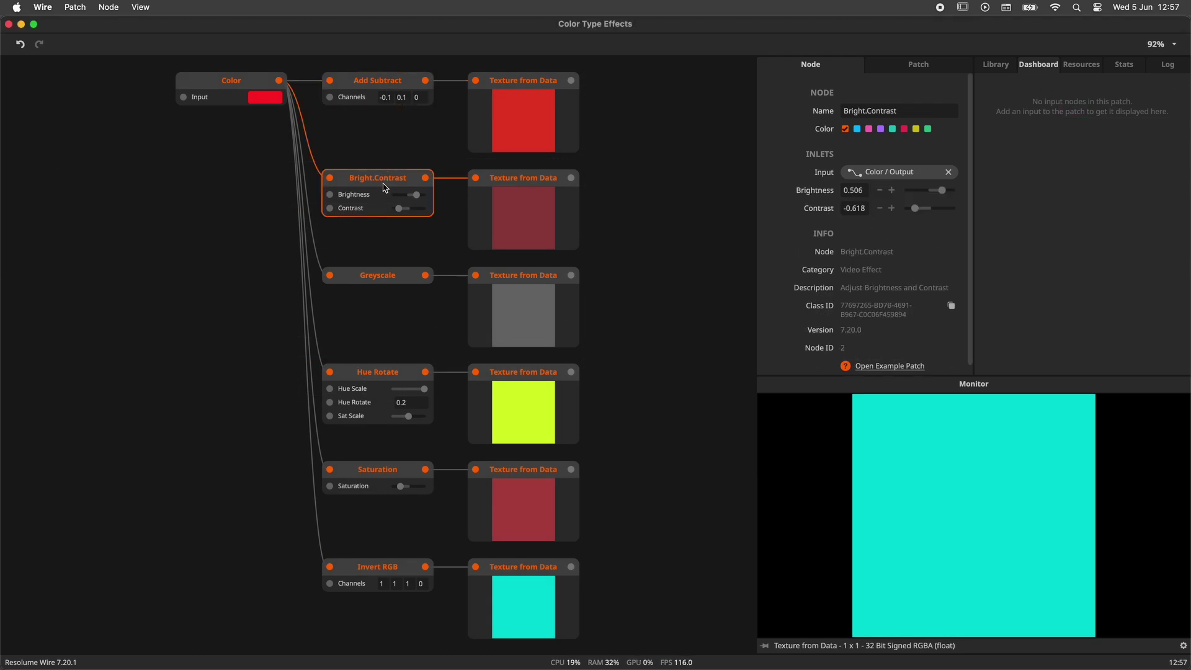
left_click(388, 275)
left_click(398, 377)
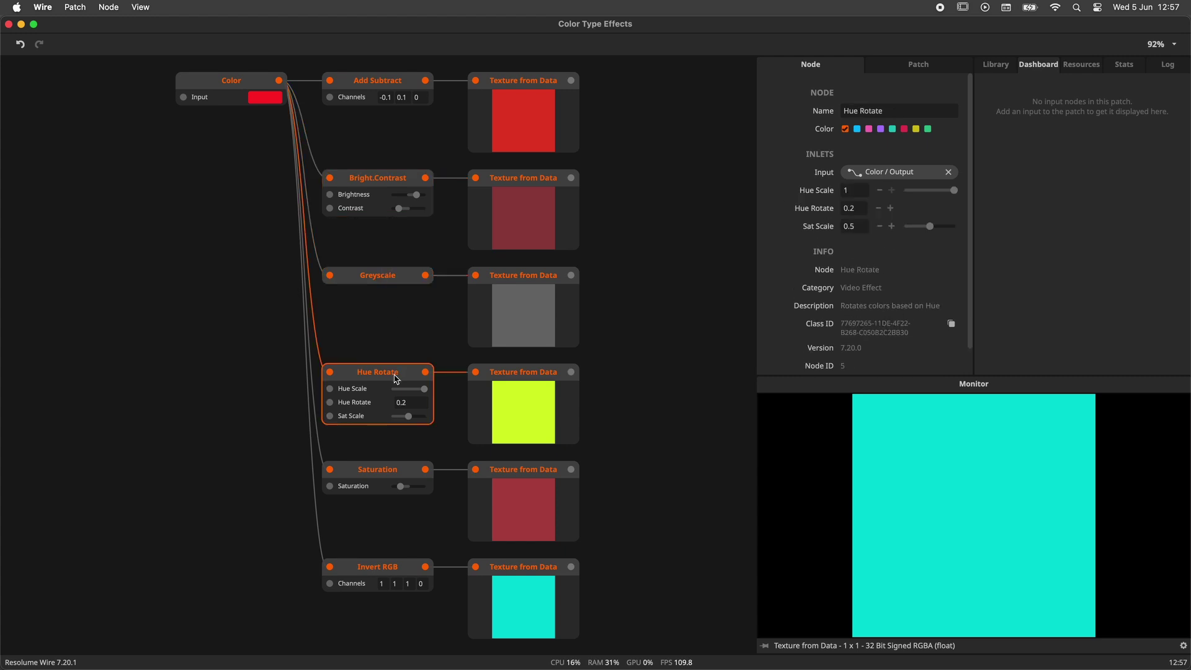
left_click(375, 480)
left_click(380, 566)
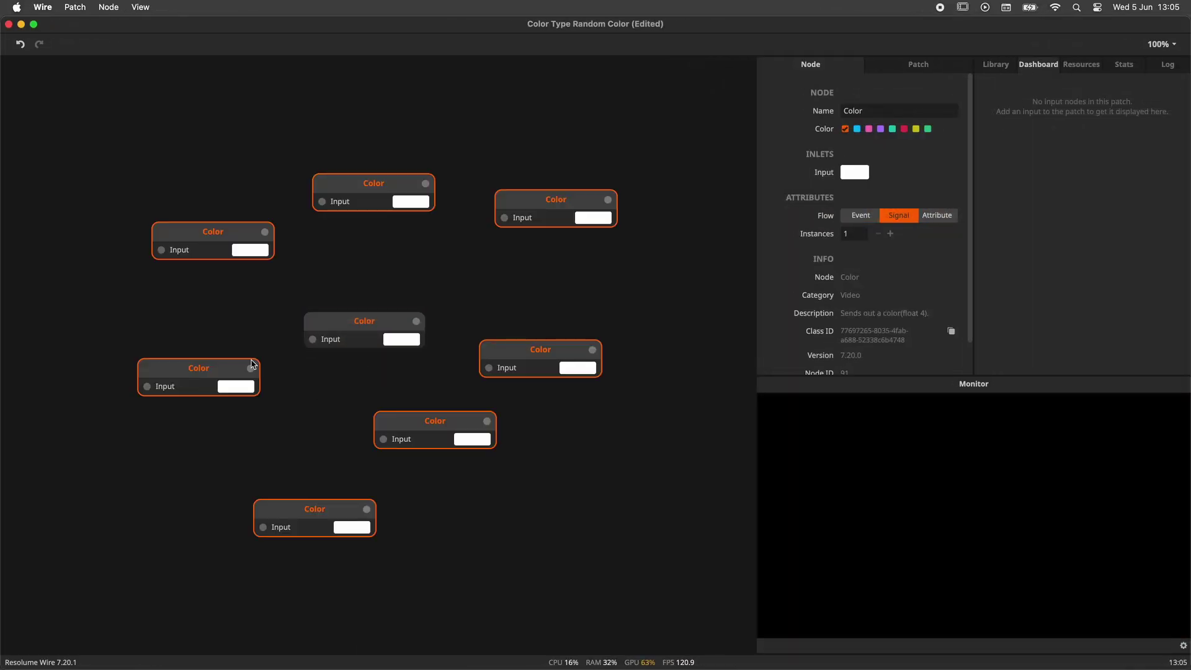
Duplicate the eight white Color nodes and move the copies lower on the canvas.
key("super+v")
key("super+v")
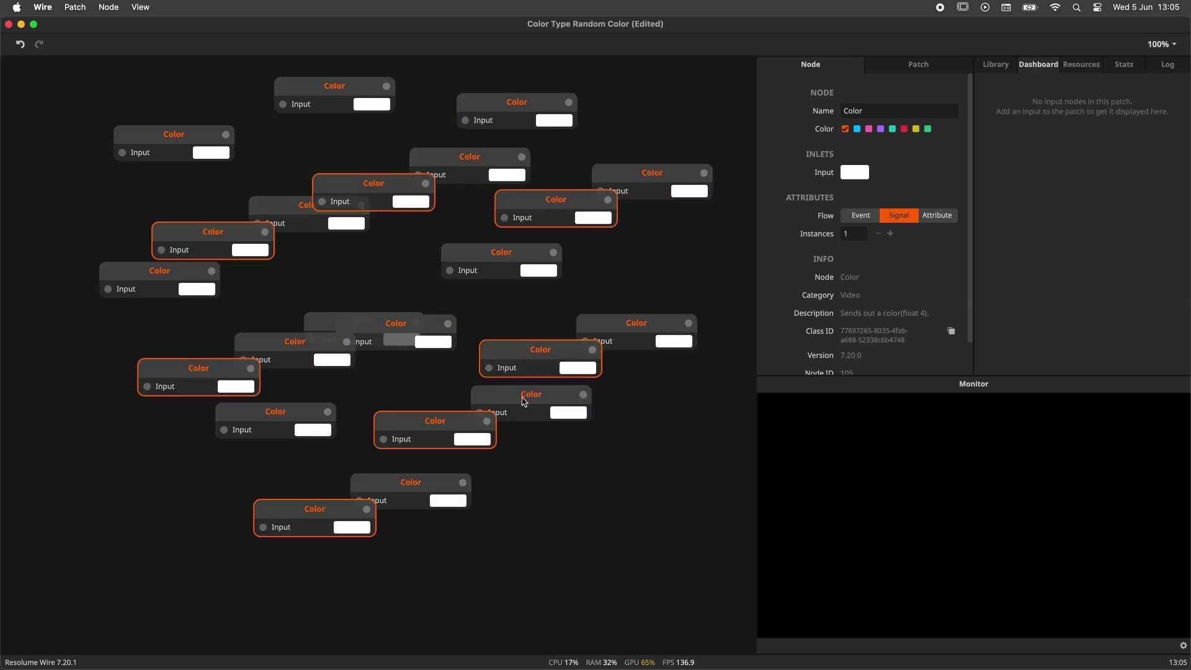
left_click_drag(525, 403, 509, 508)
left_click(429, 403)
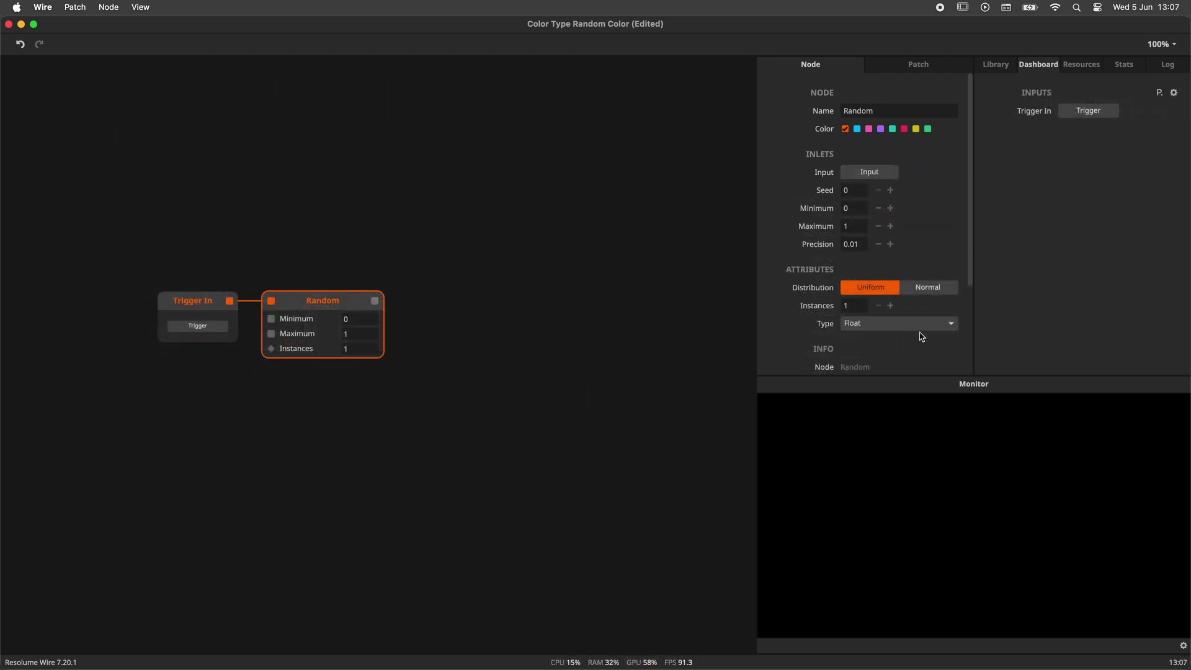
Switch the Random node's type to Float4 and attach a new Color node to its output.
left_click(920, 323)
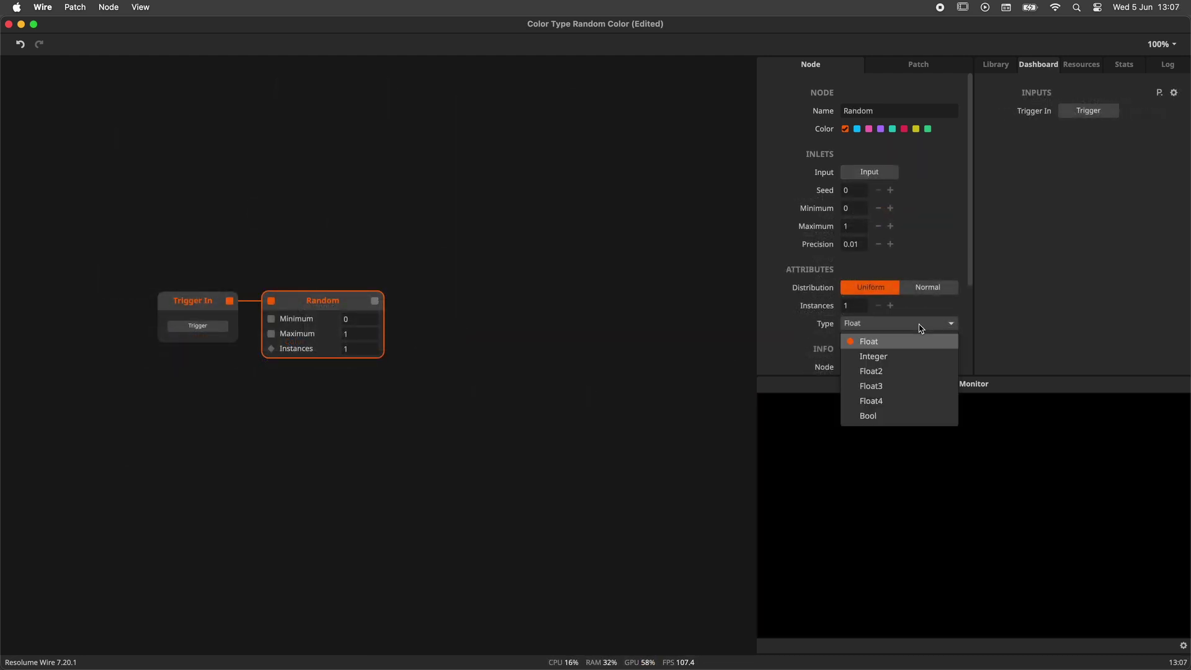
left_click(904, 404)
left_click_drag(376, 304, 406, 310)
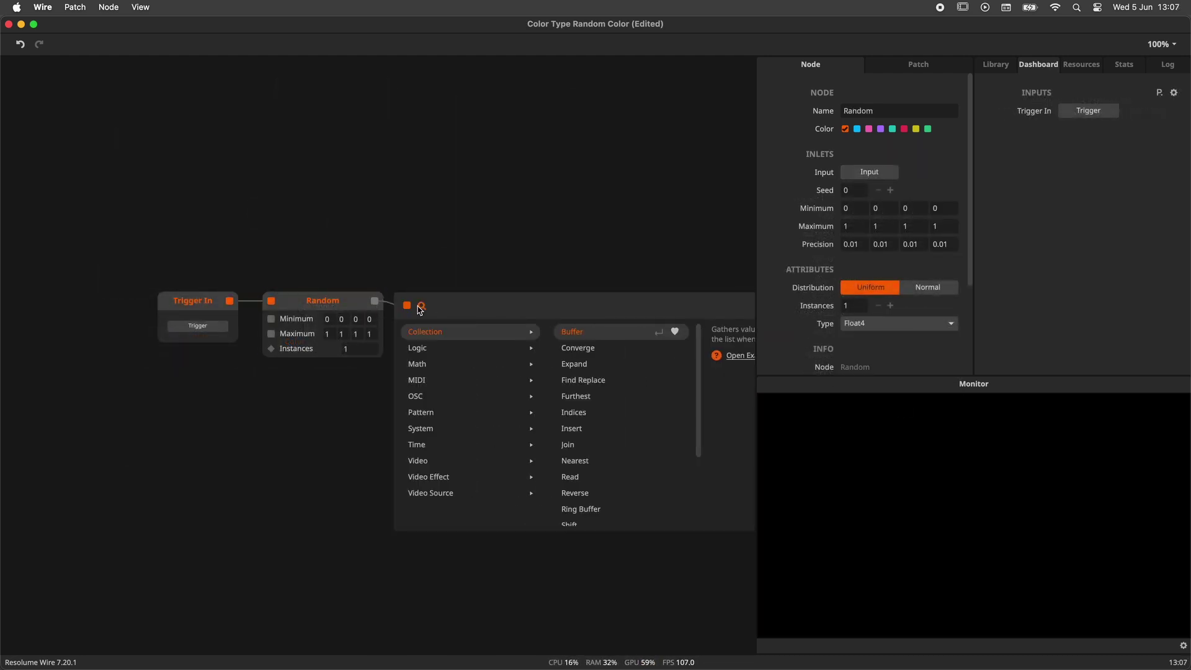
type("color")
key("Return")
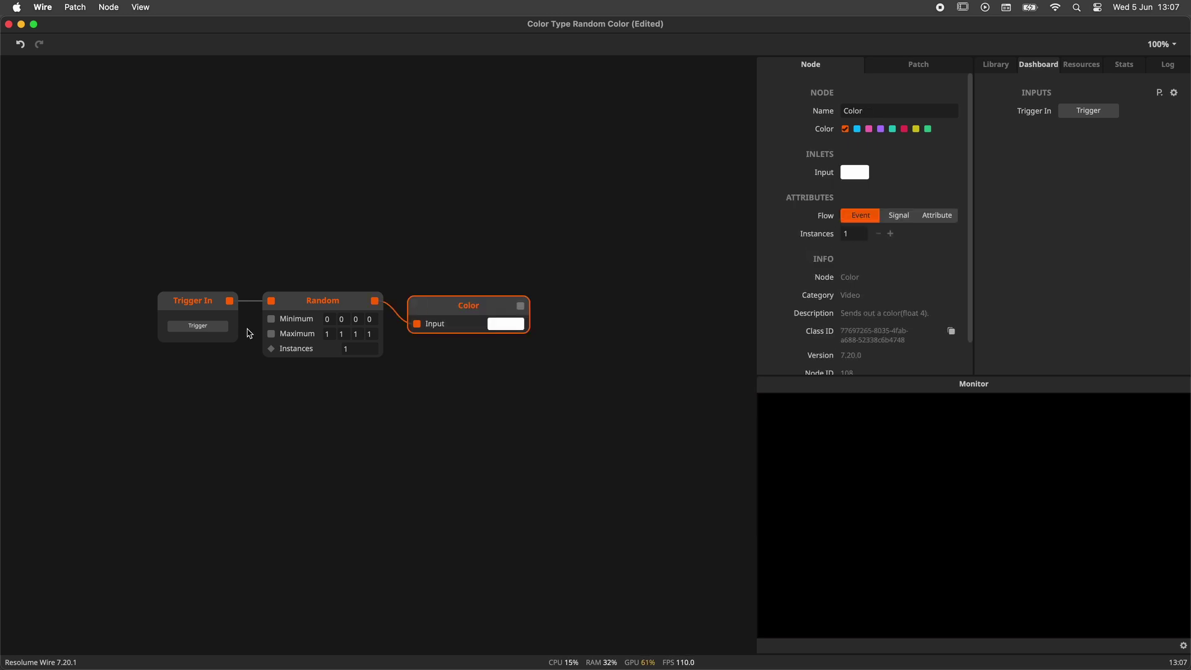
Trigger Random several times until the Color node shows a random green.
left_click(205, 326)
left_click(227, 327)
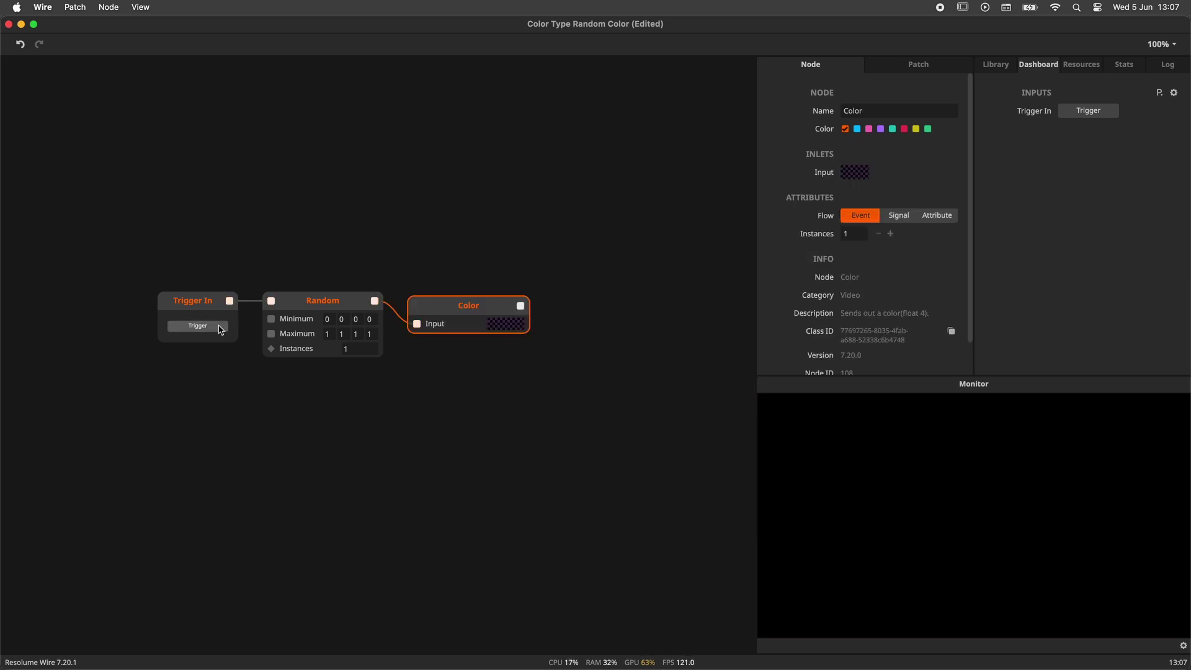
left_click(221, 327)
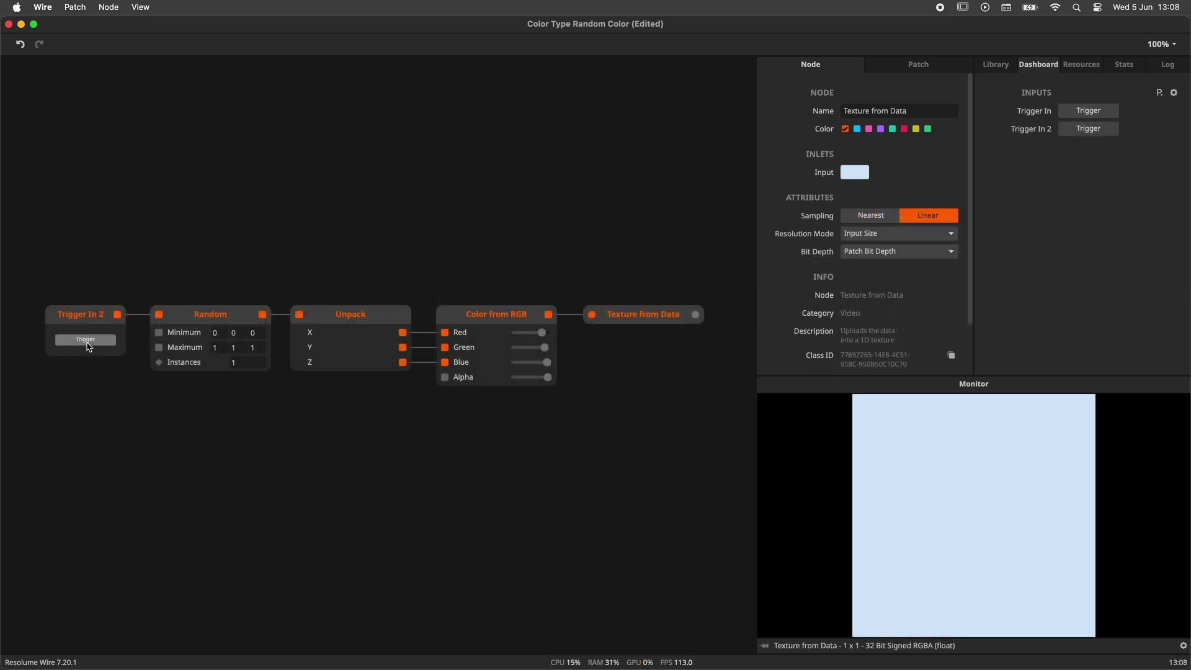
Roll new random colours repeatedly in the Random → Unpack → Color from RGB patch.
left_click(86, 342)
left_click(86, 340)
left_click(87, 341)
left_click(87, 341)
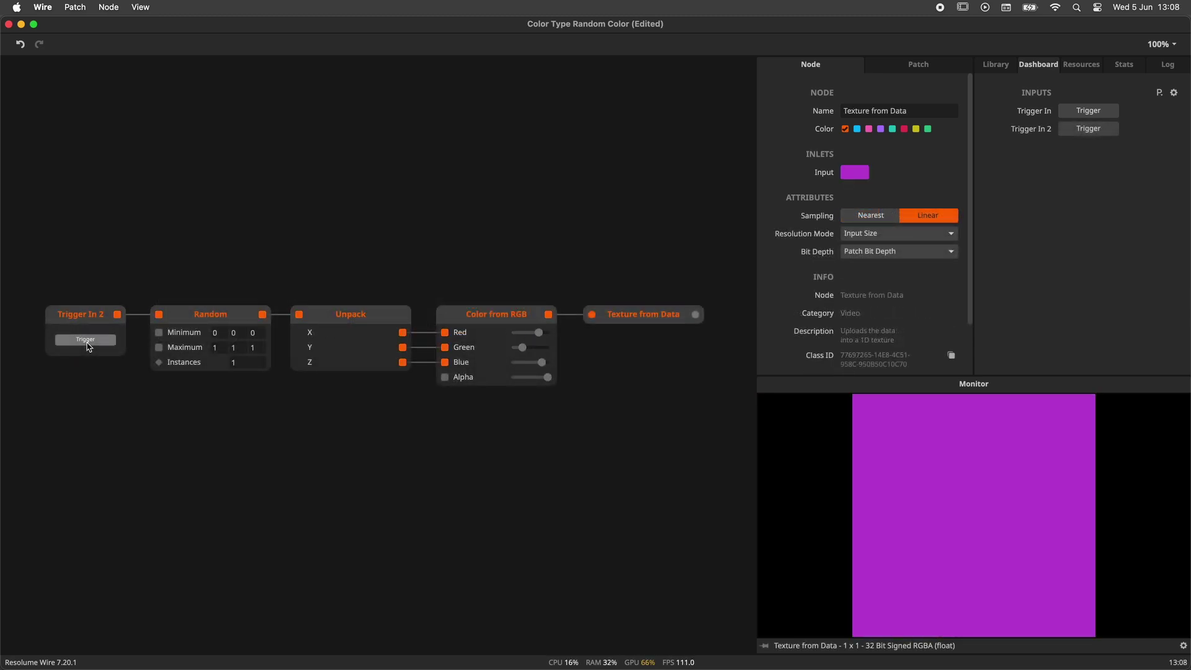
left_click(88, 343)
left_click(88, 343)
left_click(88, 343)
left_click(86, 341)
left_click(87, 340)
Inspect the Random and Unpack nodes, lower the generated colour's alpha, and roll again.
left_click(209, 322)
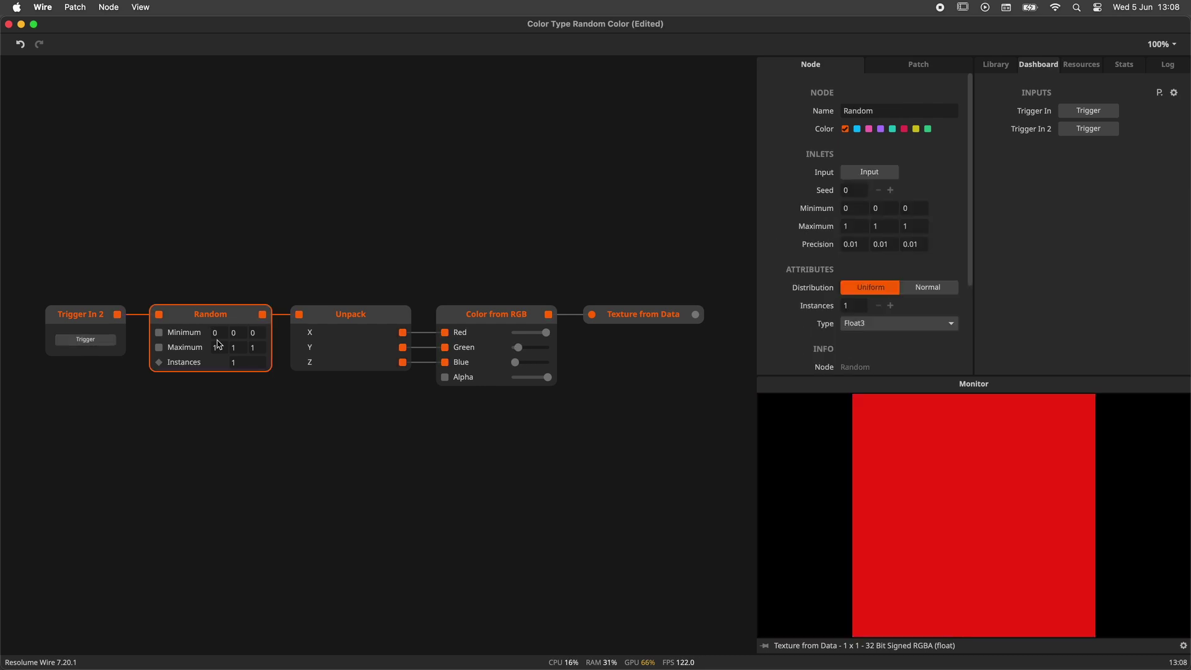
left_click(338, 364)
left_click_drag(548, 375, 536, 383)
left_click(57, 340)
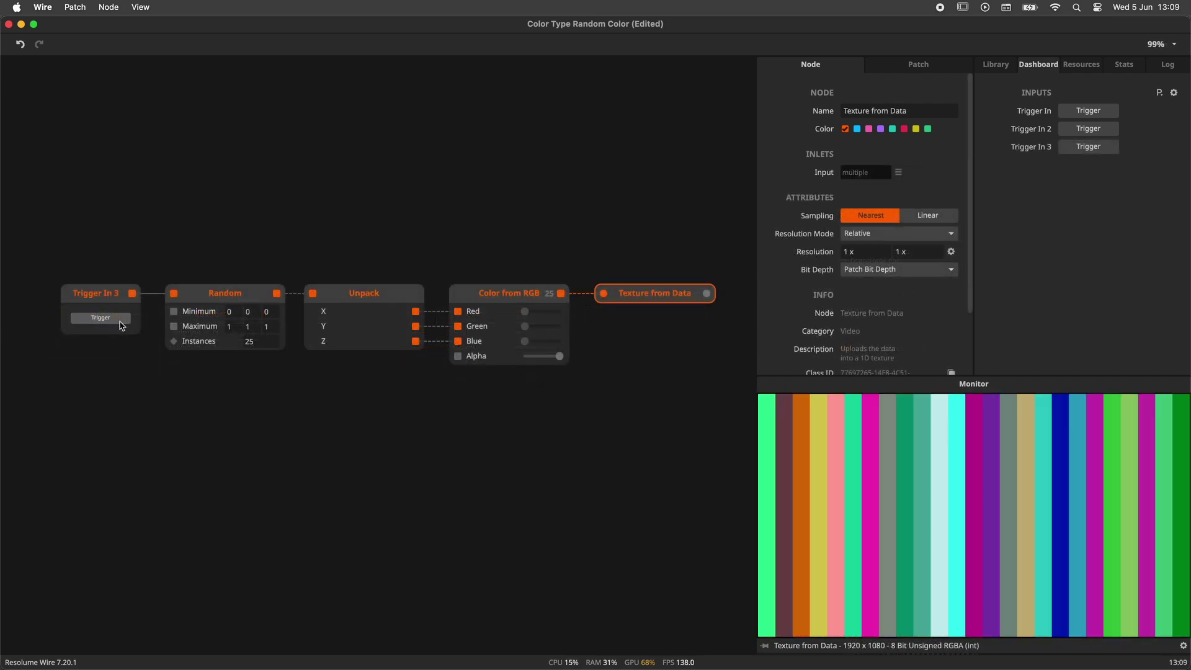
Re-randomize the 25 coloured stripes several times.
left_click(121, 323)
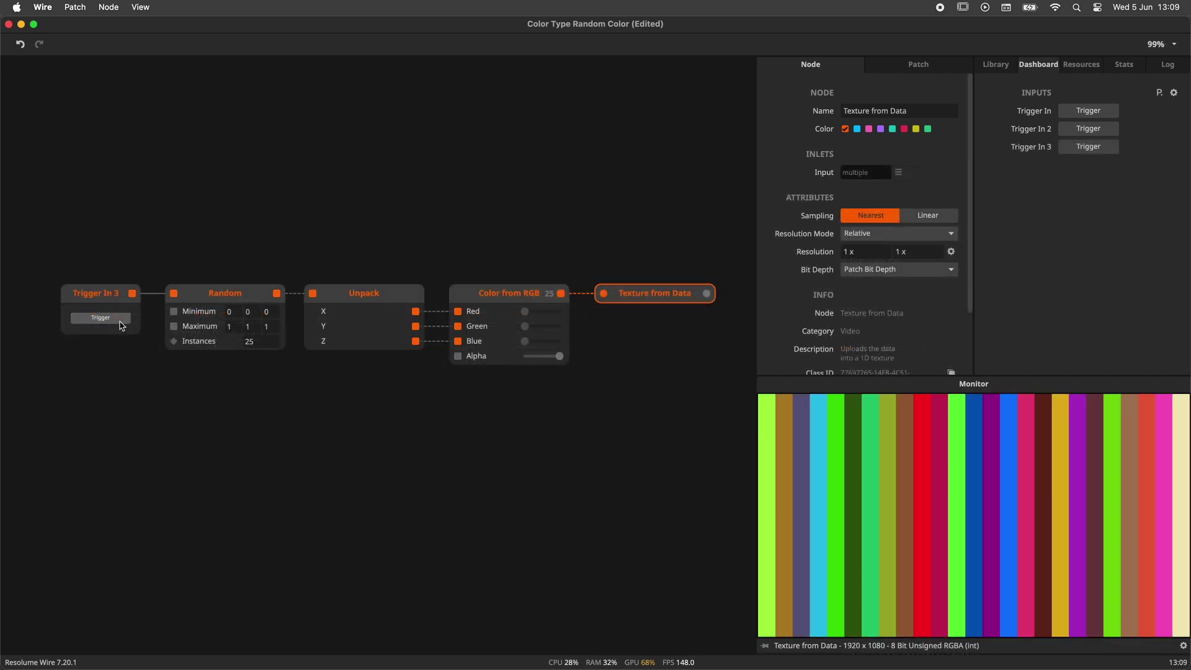
left_click(121, 323)
left_click(121, 323)
left_click(121, 323)
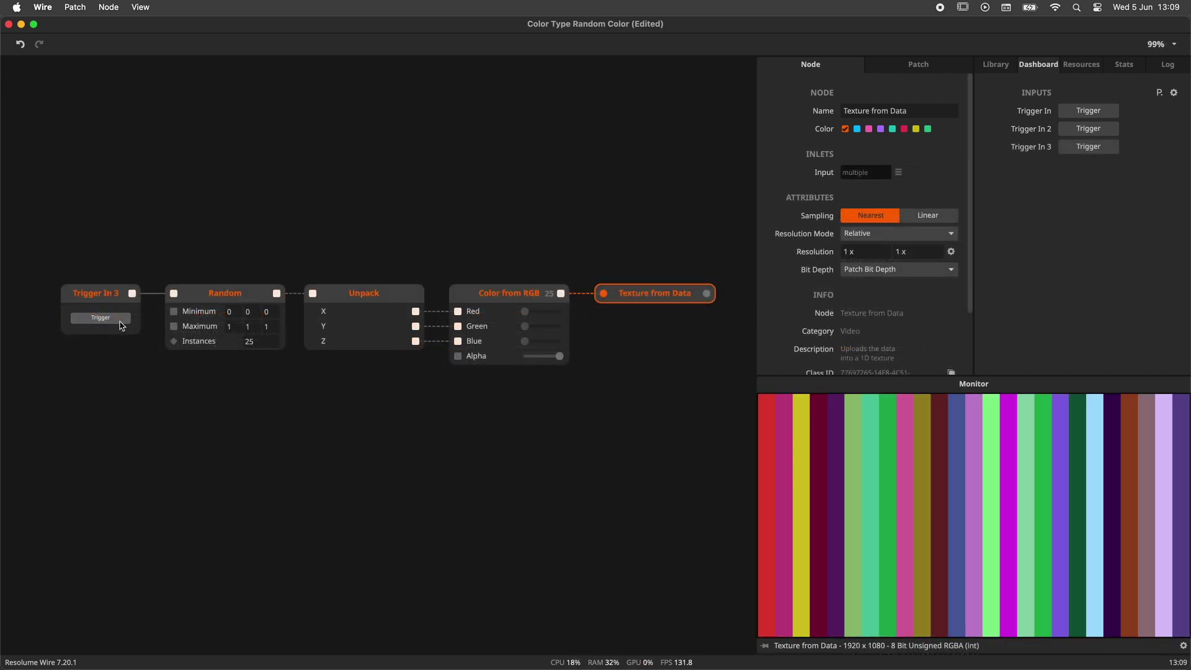
Re-roll the 25 stripes, then randomize the hue offsets feeding Hue Rotate.
left_click(121, 323)
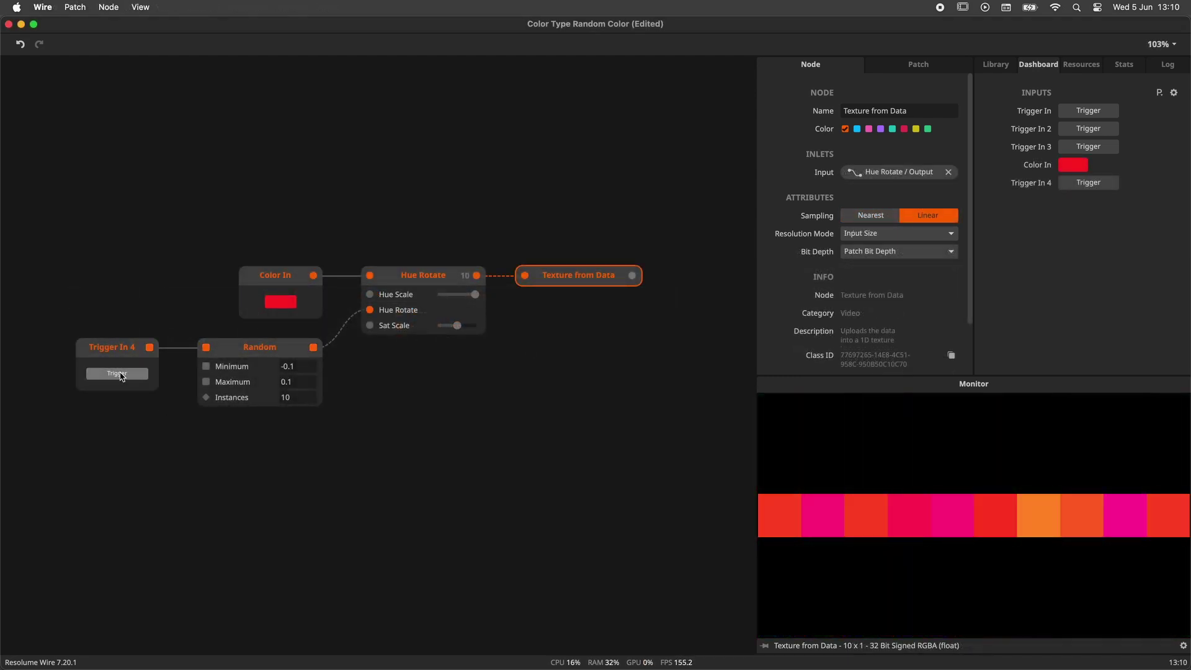
left_click(122, 376)
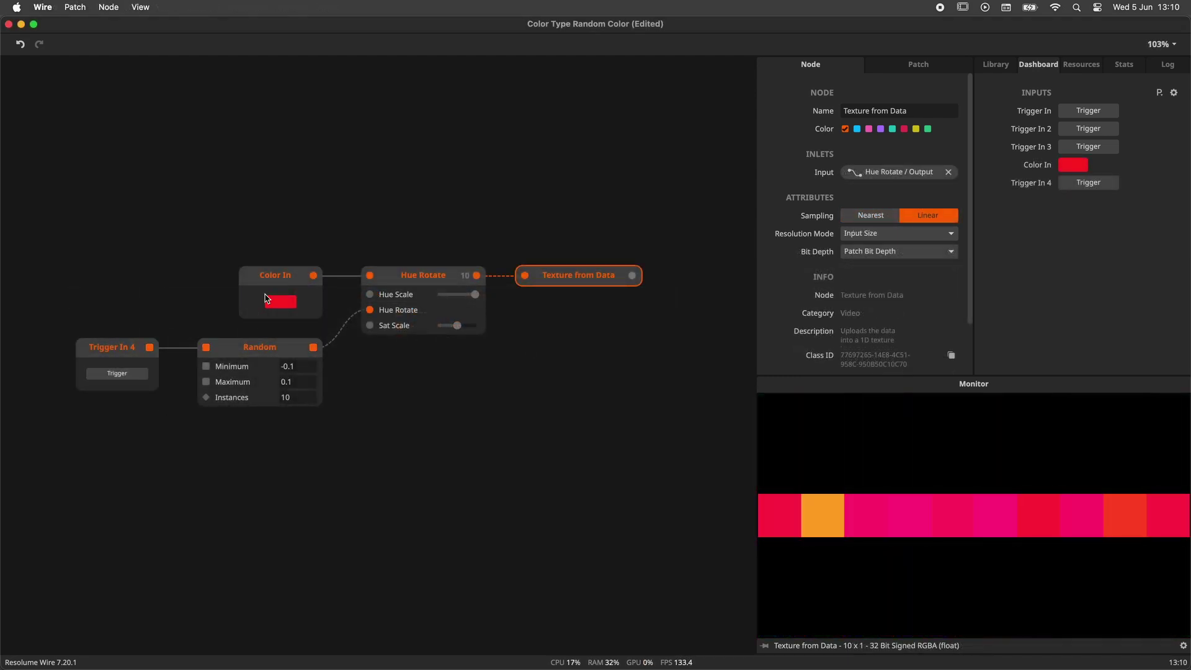
left_click(405, 293)
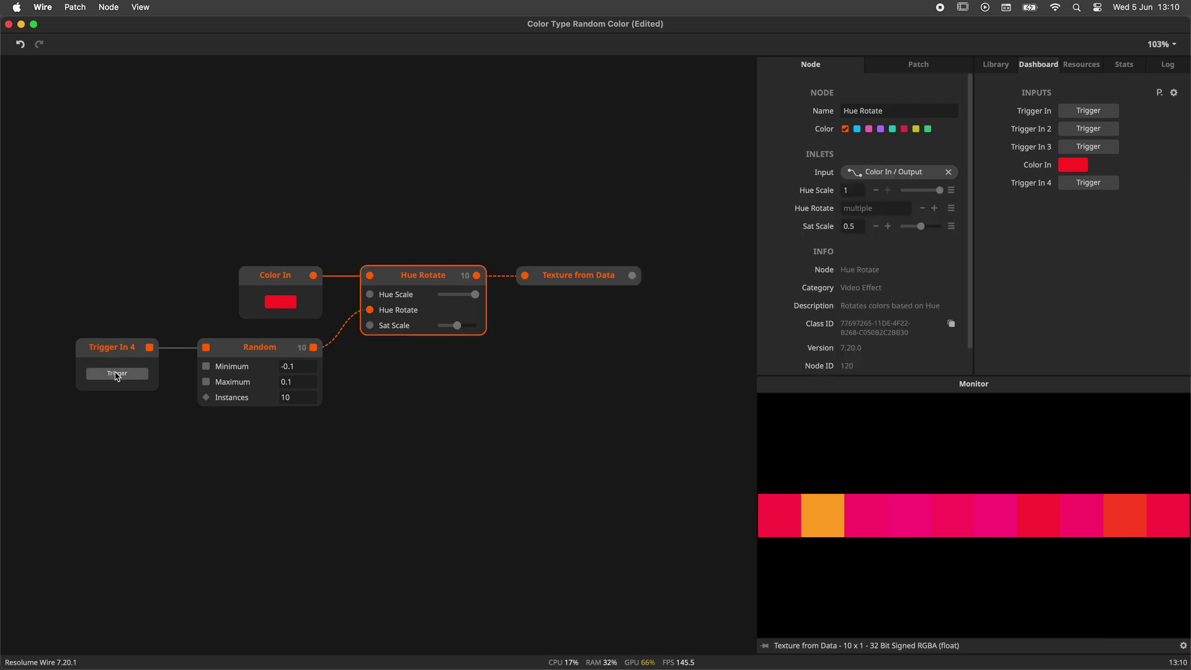
Re-trigger Trigger In 4 repeatedly for new orange, red and pink variations of the ten stripes.
left_click(117, 376)
left_click(117, 374)
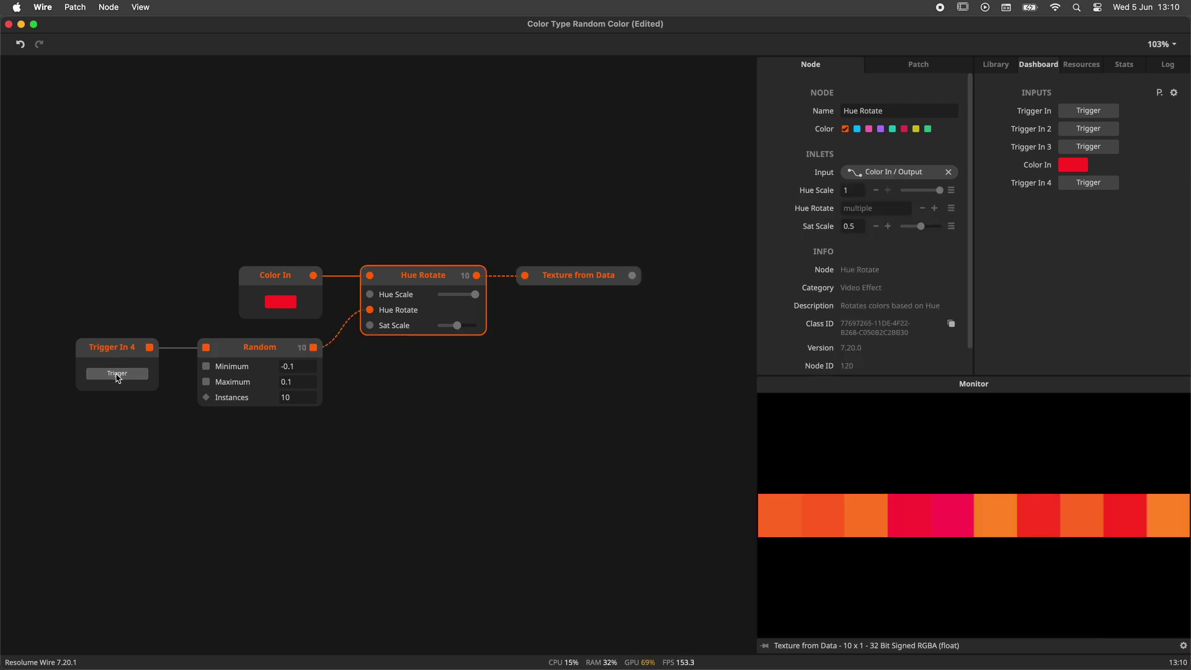
left_click(118, 374)
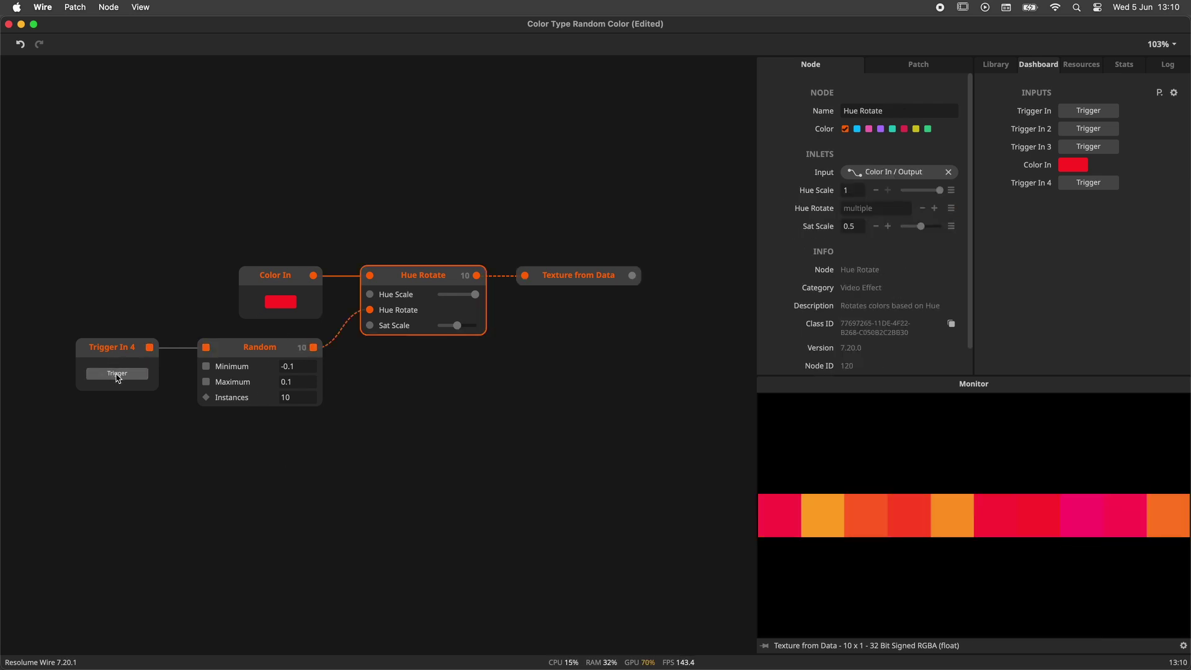
left_click(118, 375)
left_click(118, 375)
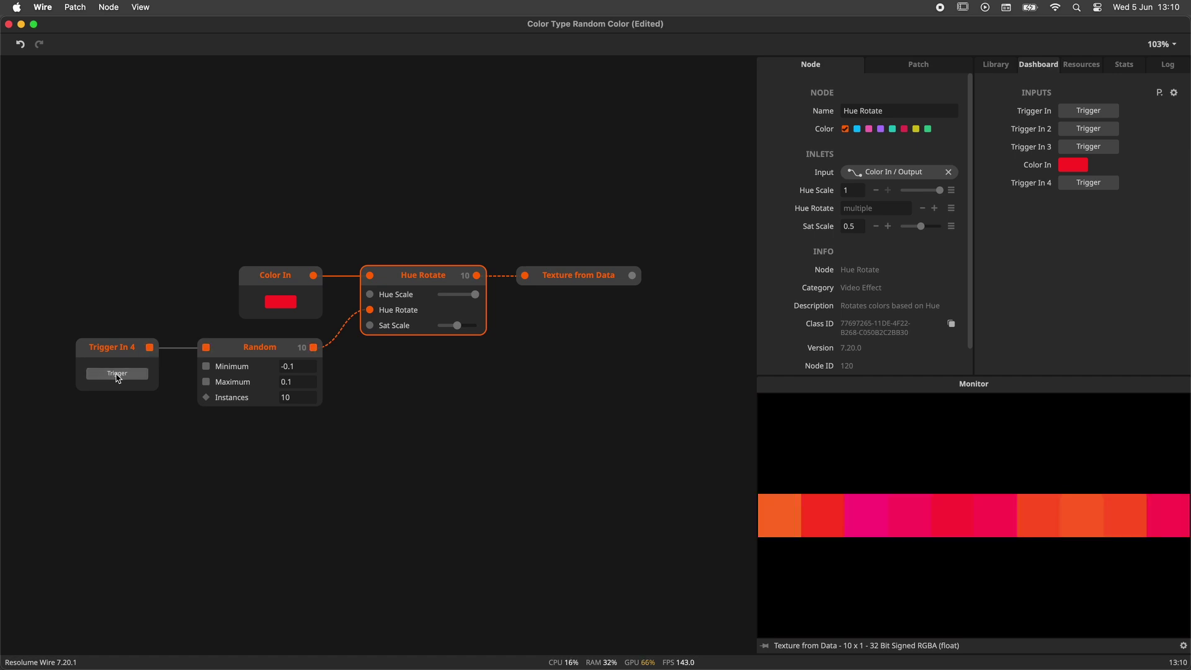
left_click(118, 375)
left_click(118, 375)
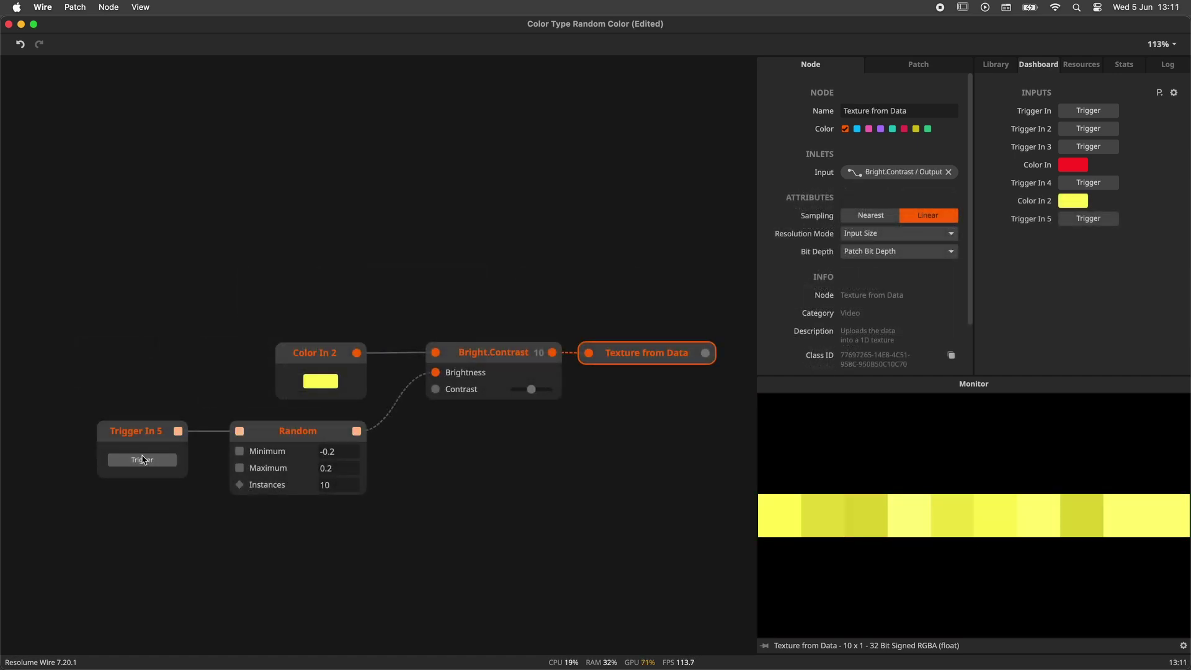
Randomize the brightness of the ten yellow stripes several times.
left_click(143, 459)
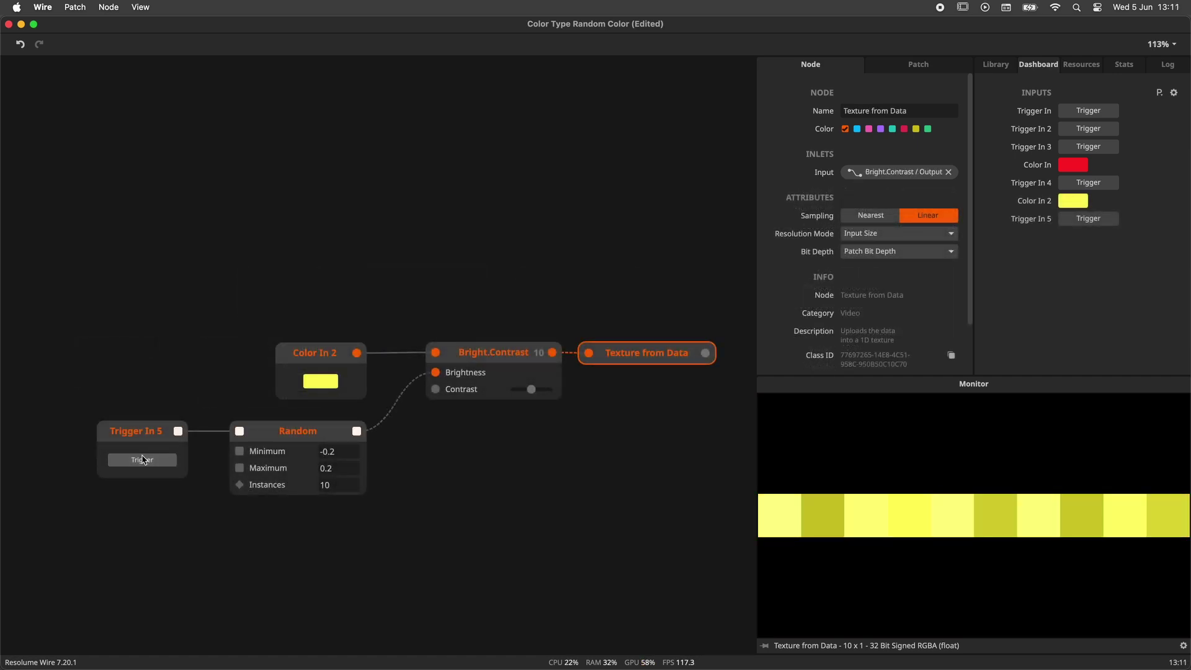
left_click(143, 460)
left_click(143, 460)
left_click(143, 460)
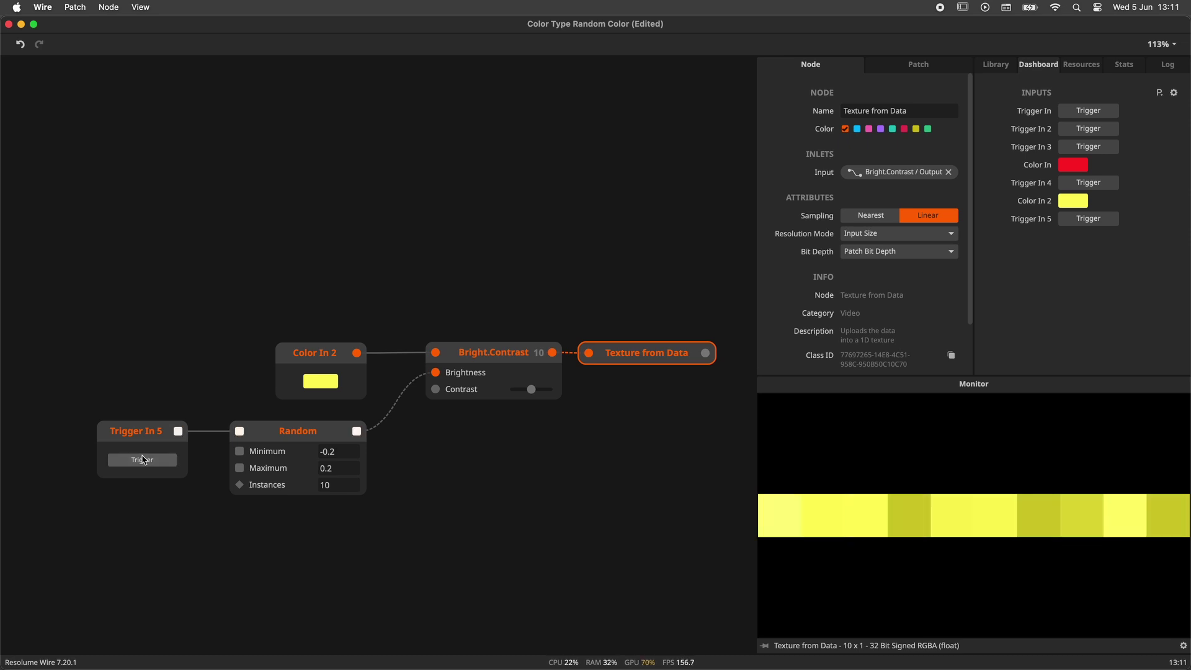
left_click(143, 459)
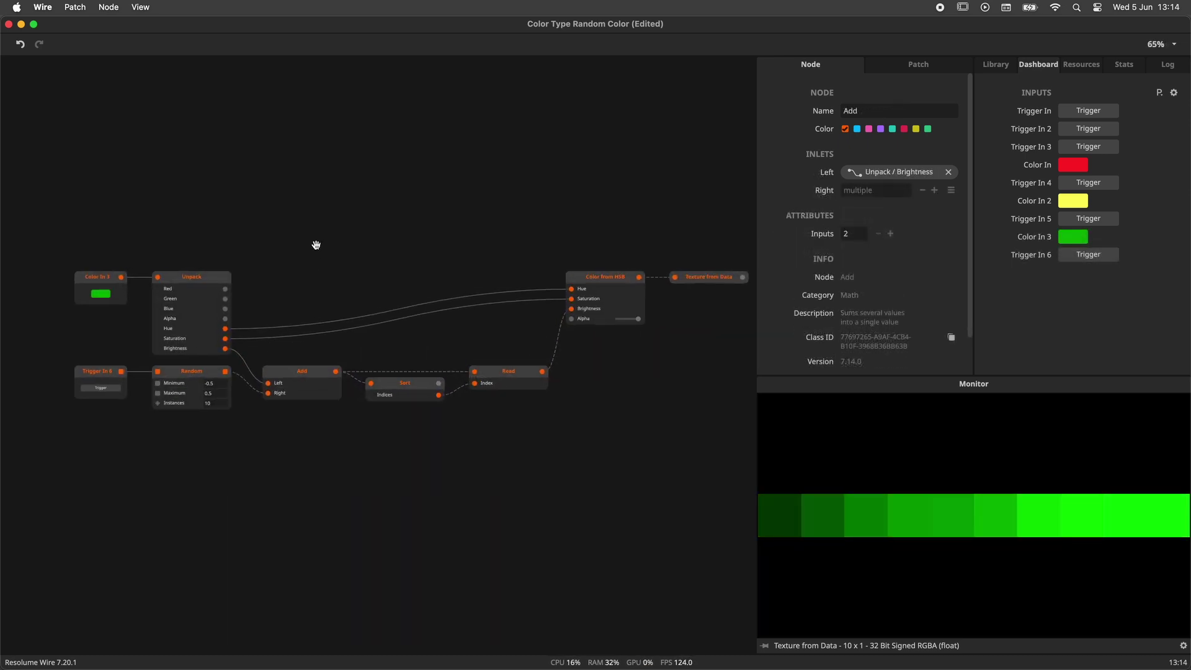
Repeatedly generate new random green shades sorted from darkest to brightest.
left_click_drag(317, 245, 284, 248)
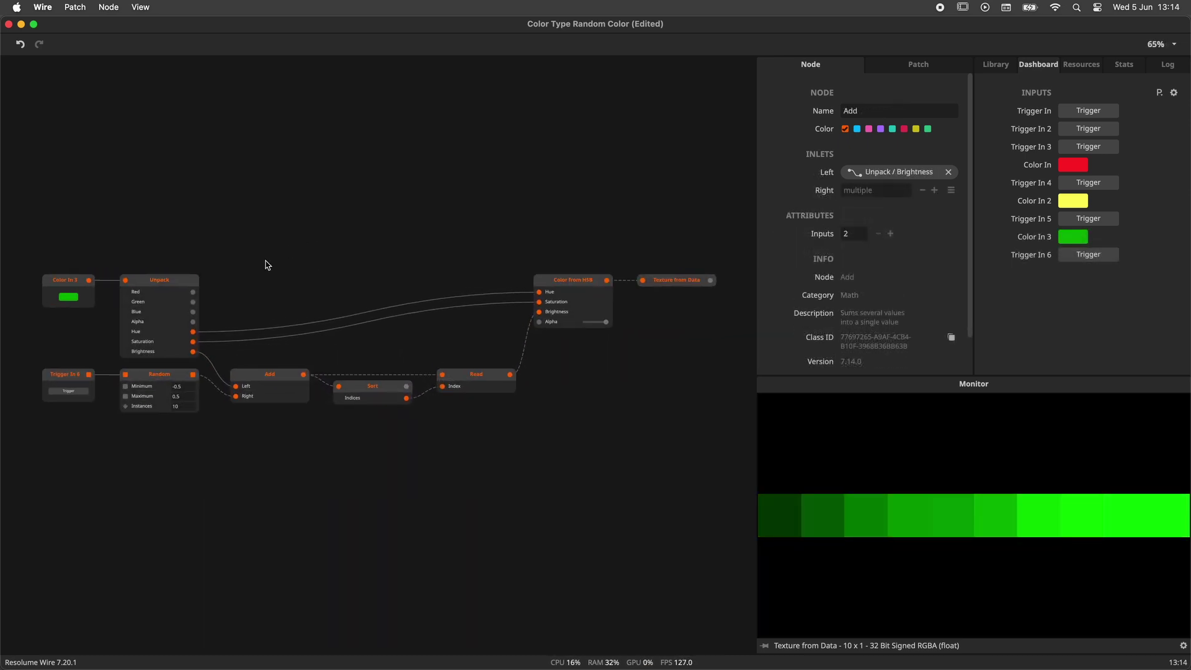
left_click(83, 397)
left_click(82, 396)
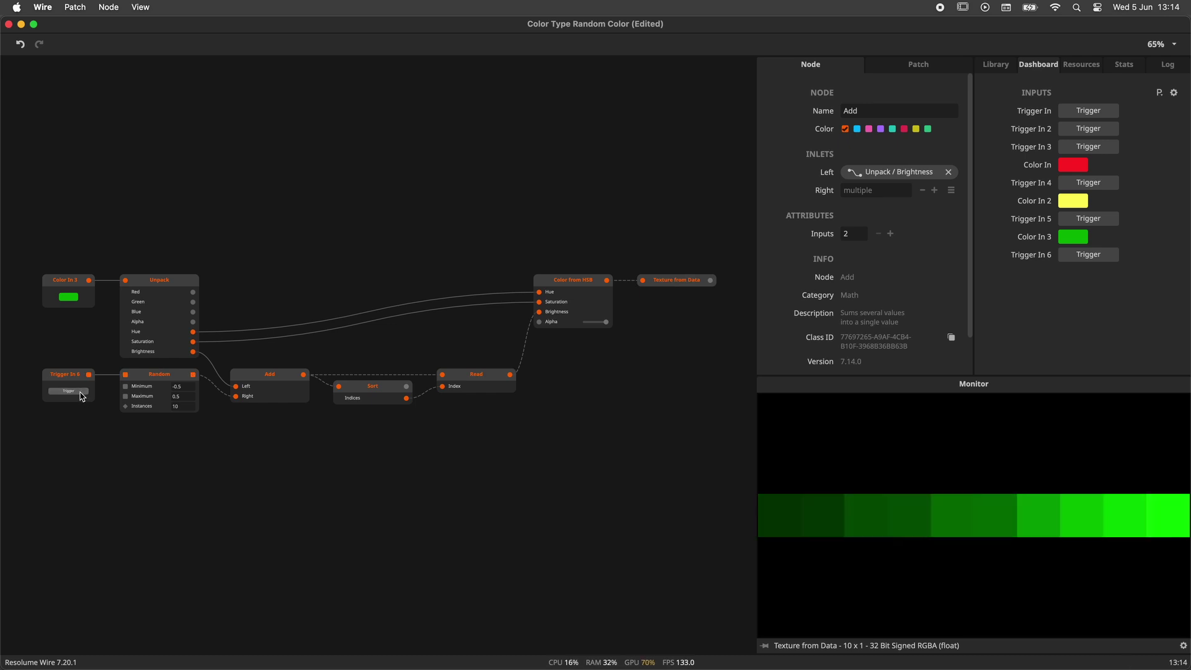
left_click(82, 397)
left_click(82, 397)
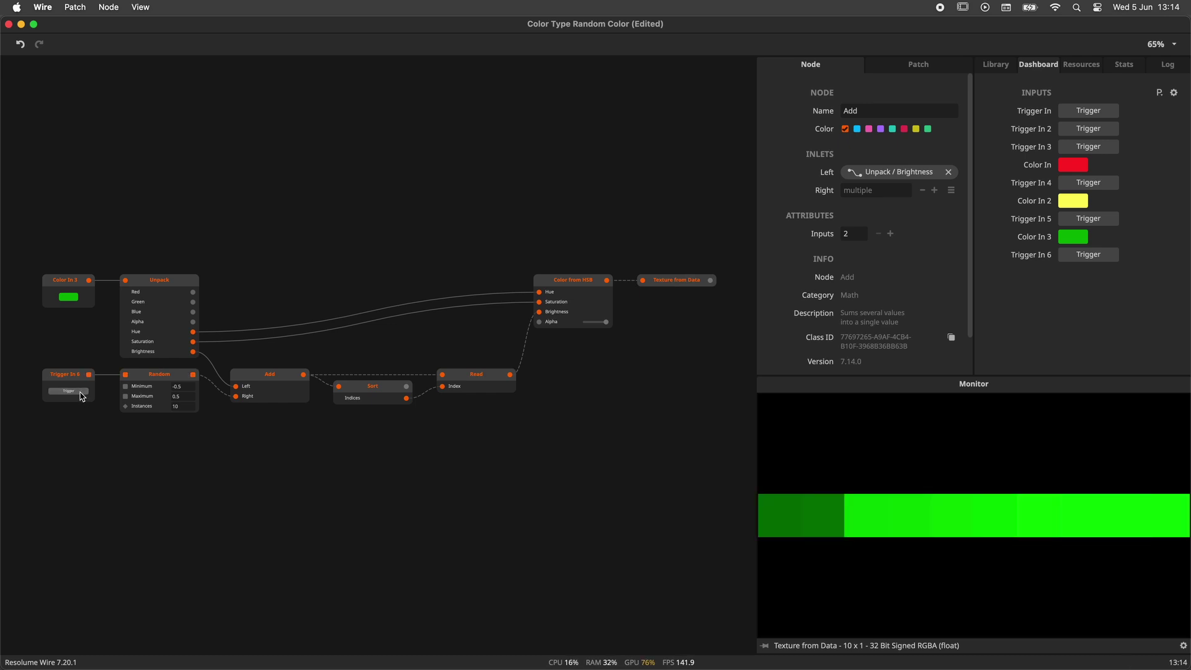
left_click(82, 397)
left_click(83, 397)
left_click(82, 397)
left_click(83, 397)
left_click(82, 397)
left_click(82, 396)
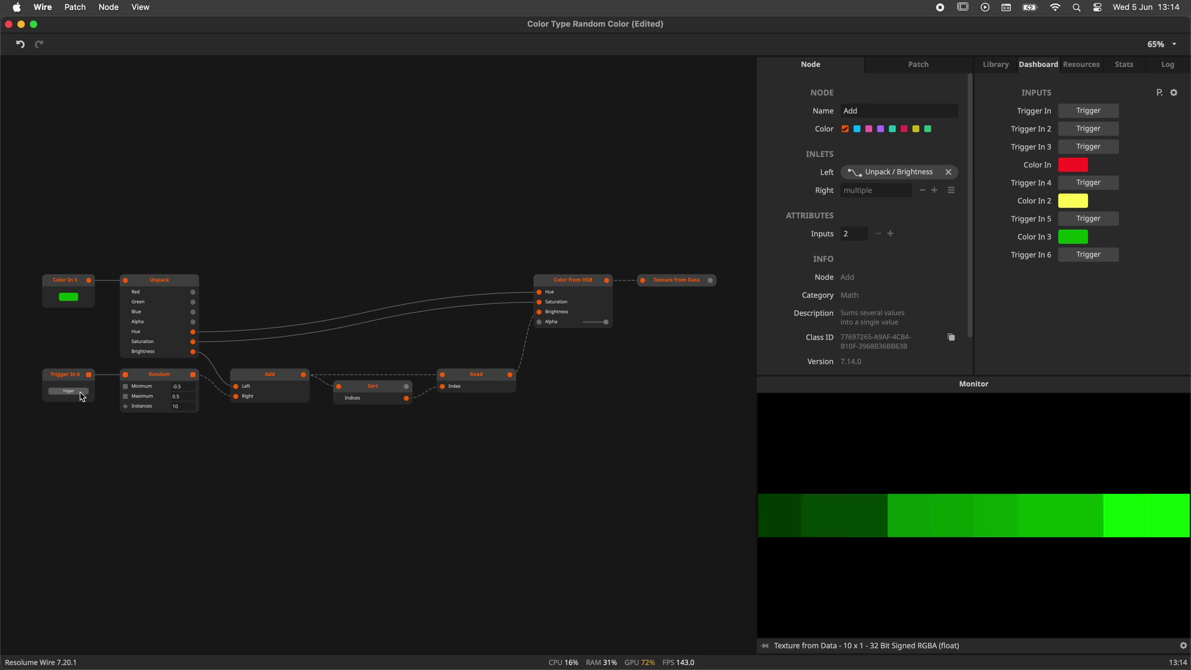
left_click(82, 397)
left_click(83, 397)
left_click(82, 397)
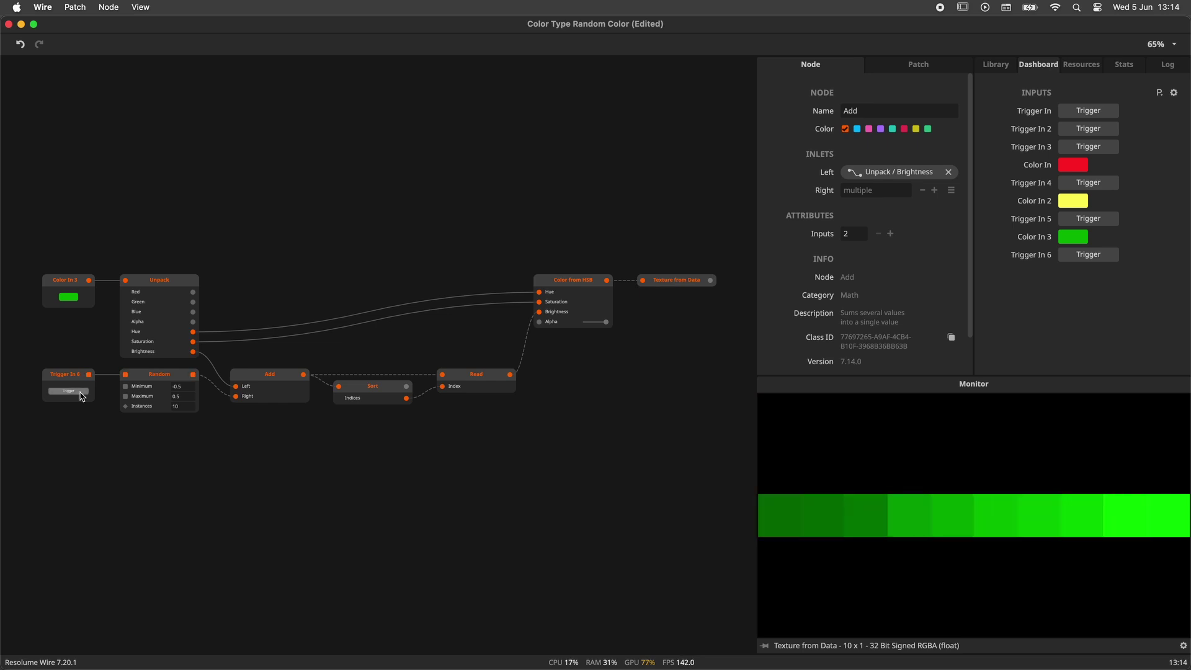
left_click(82, 397)
left_click(83, 397)
left_click(81, 397)
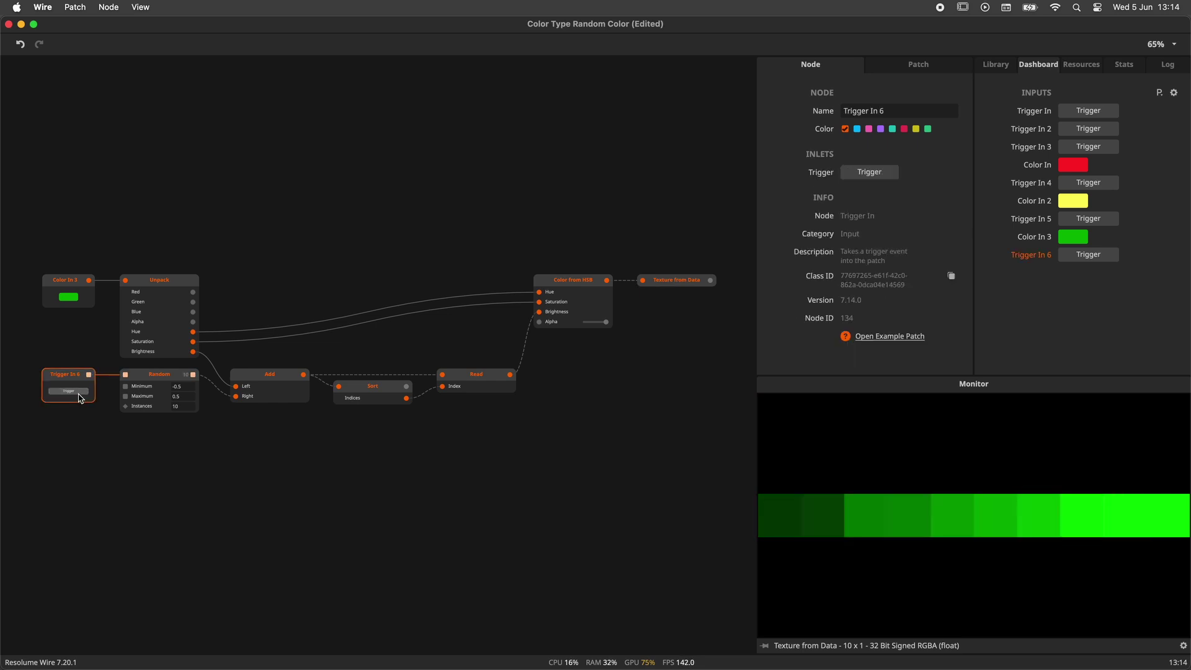
left_click(81, 398)
left_click(81, 398)
left_click(81, 397)
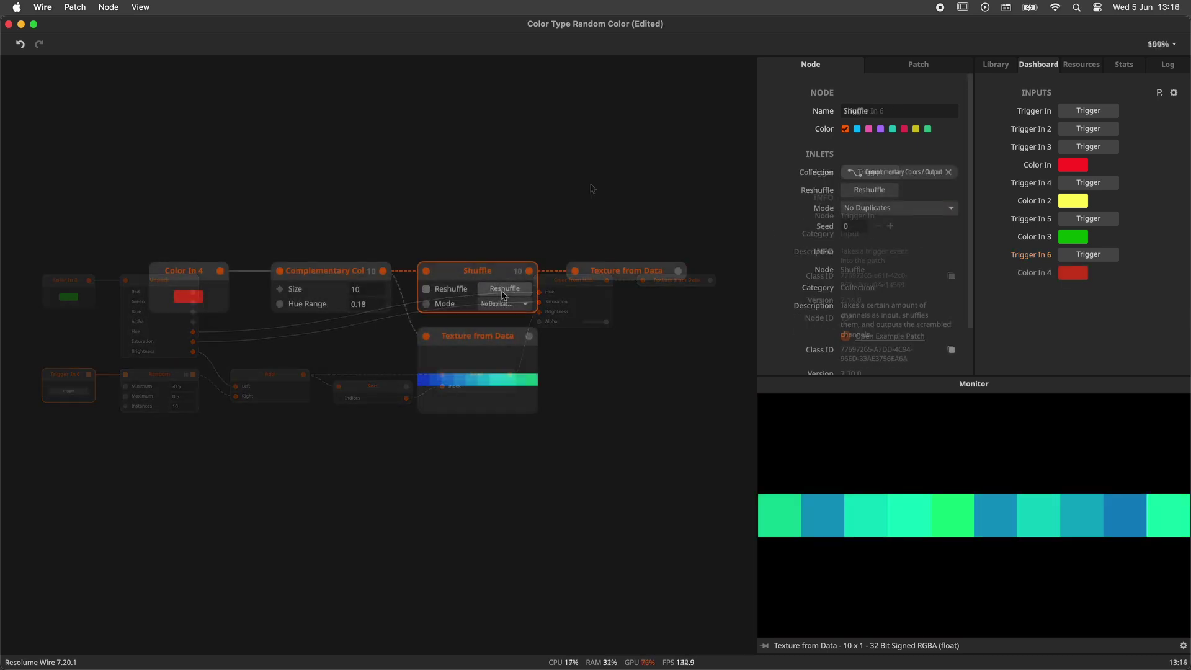
Reshuffle the ten blue and cyan complementary colours of red several times.
left_click(504, 289)
left_click(505, 289)
left_click(515, 296)
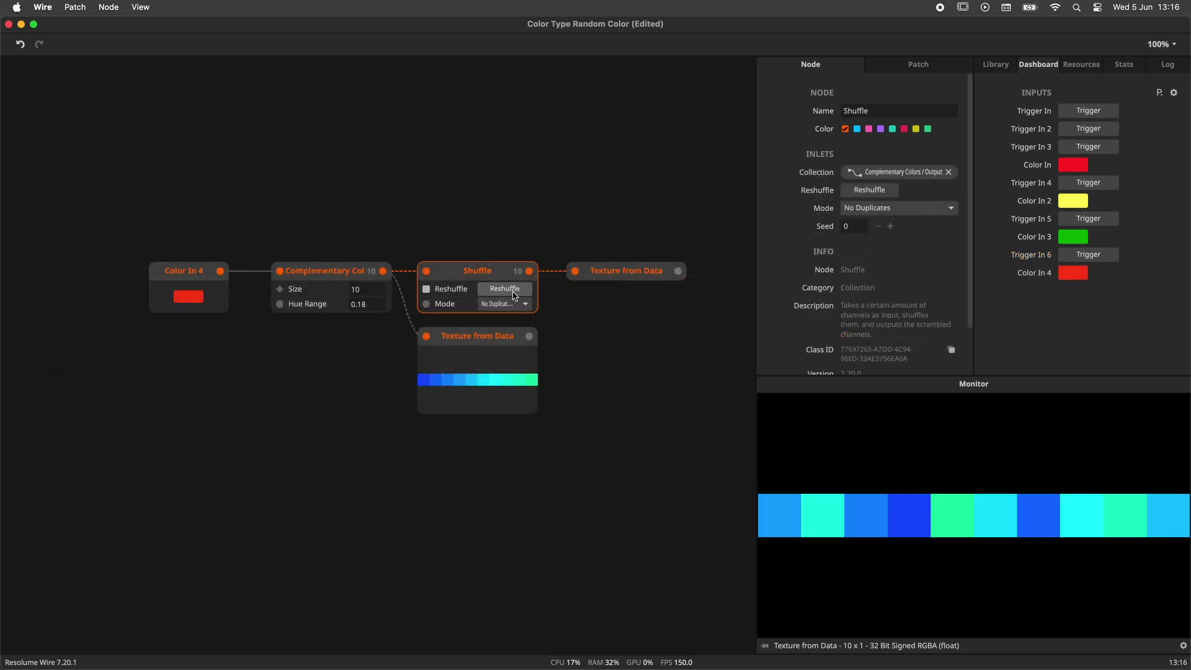
left_click(514, 297)
left_click(514, 296)
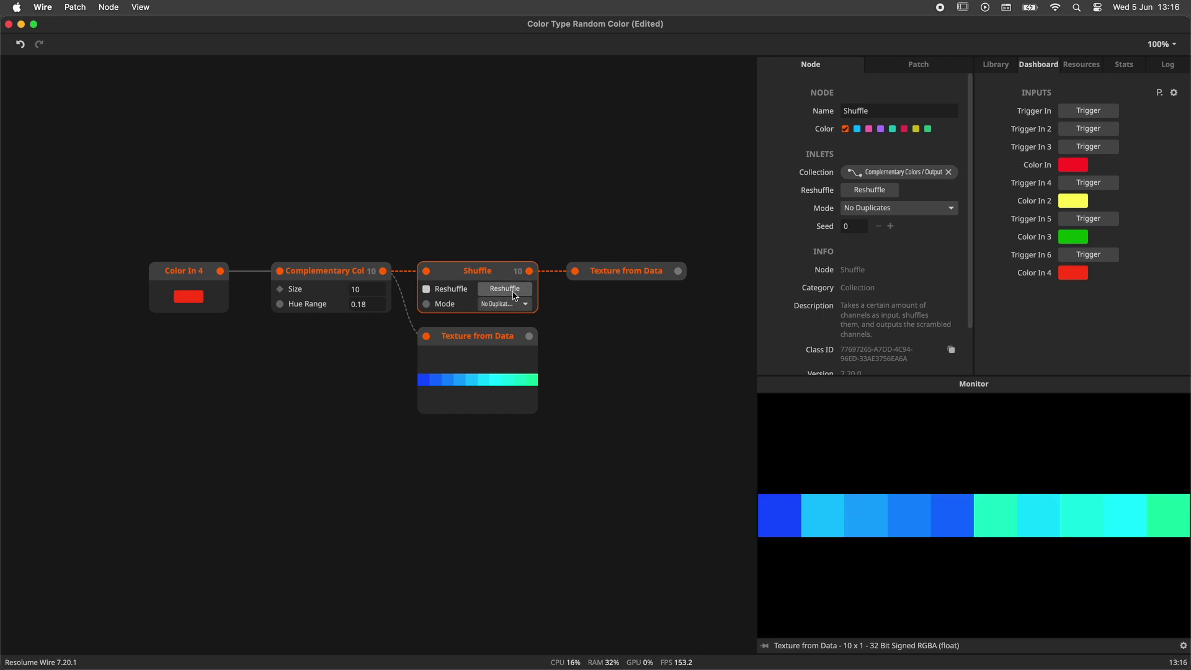
left_click(514, 297)
left_click(514, 296)
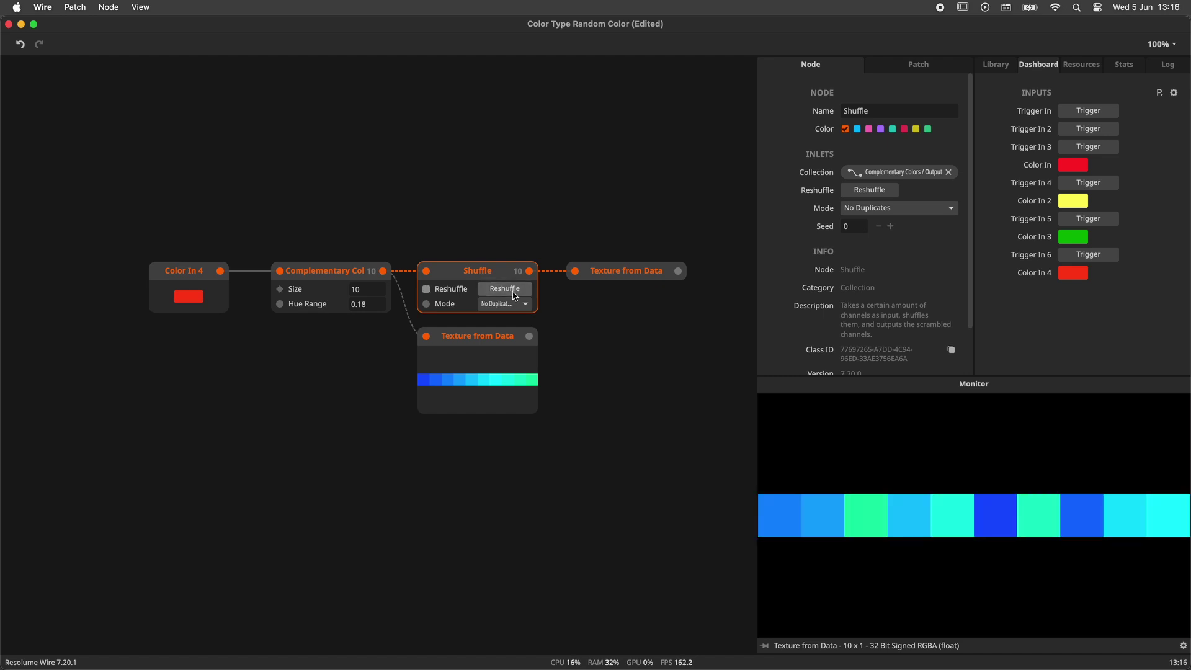
left_click(514, 296)
left_click(514, 297)
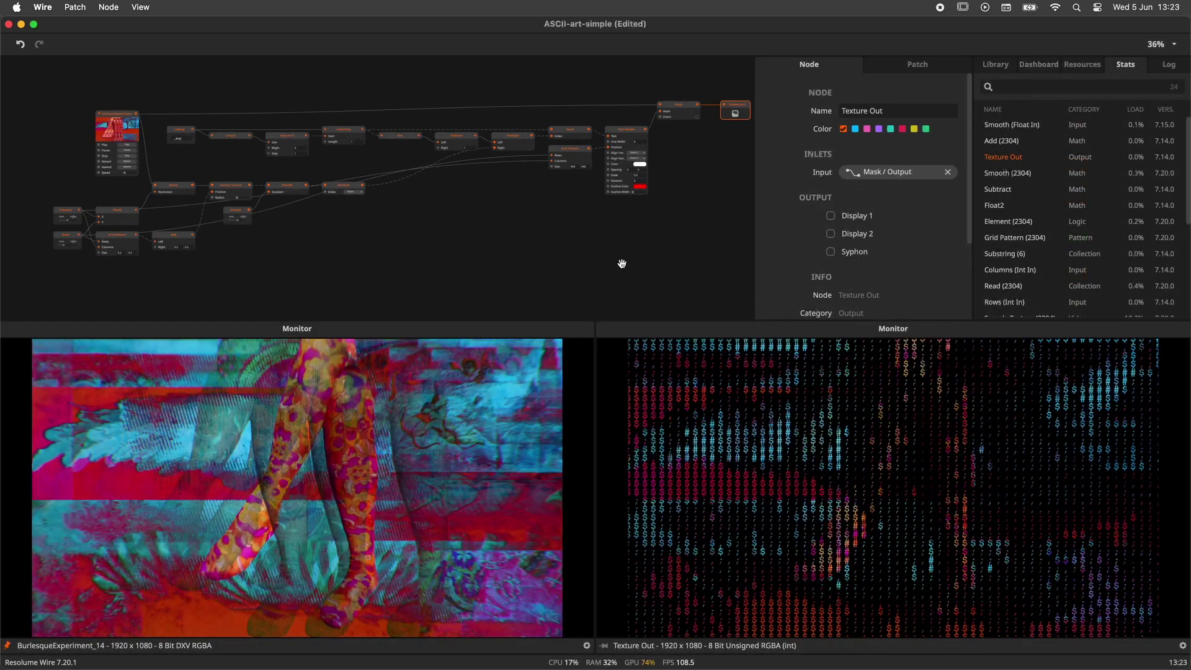
Zoom into the ASCII-art-simple graph and inspect Sample Texture's full list of sampled colours.
left_click_drag(621, 263, 609, 263)
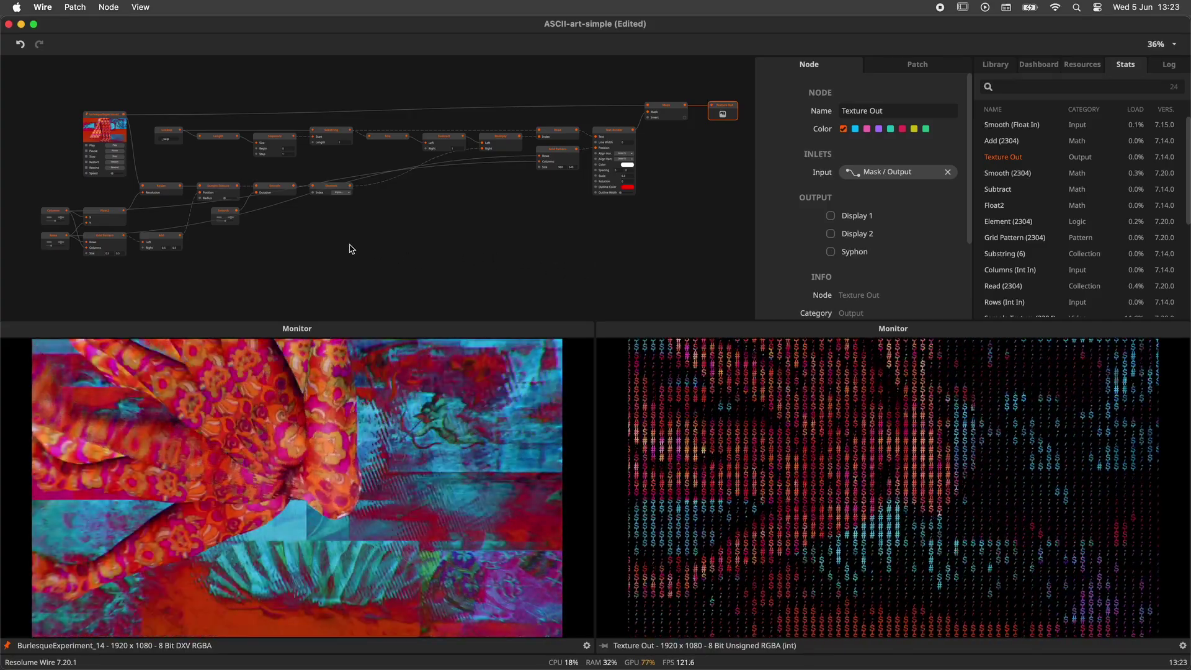
scroll(324, 245, "left", 5)
scroll(311, 240, "up", 3)
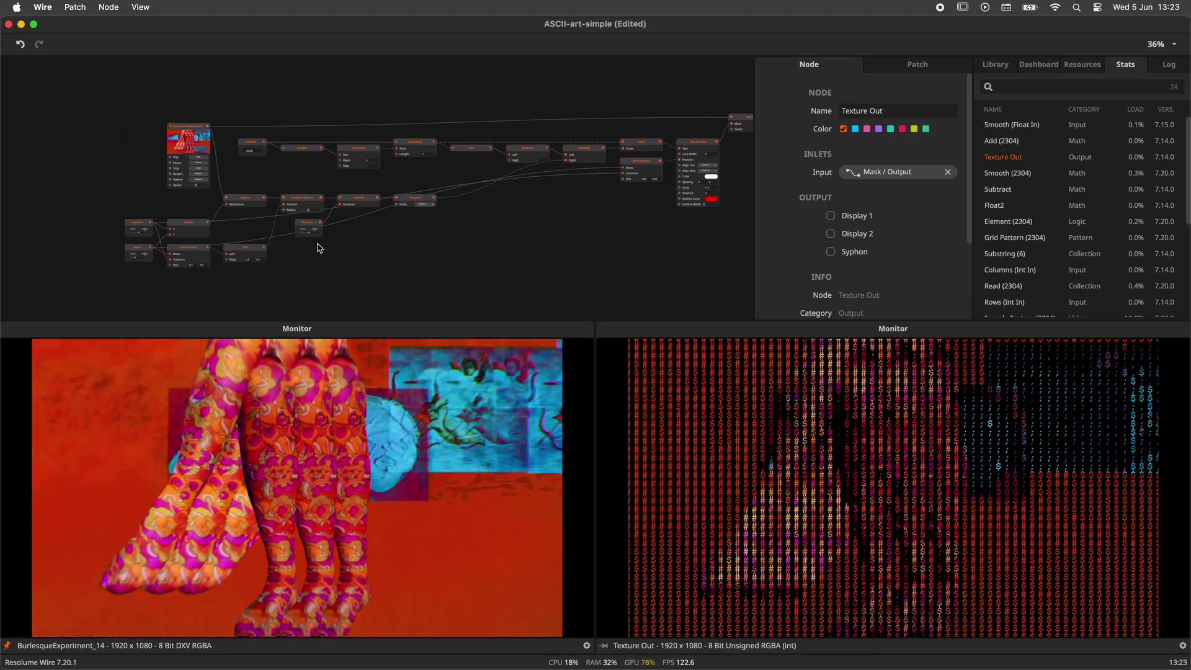
scroll(291, 198, "up", 5)
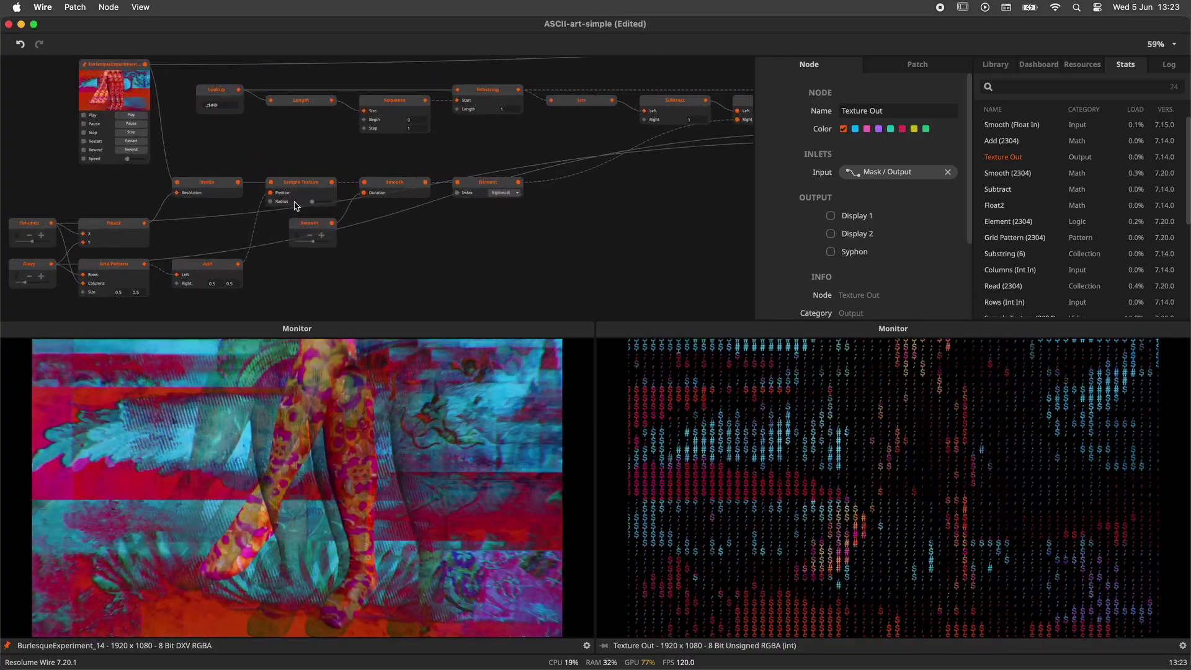
left_click(308, 187)
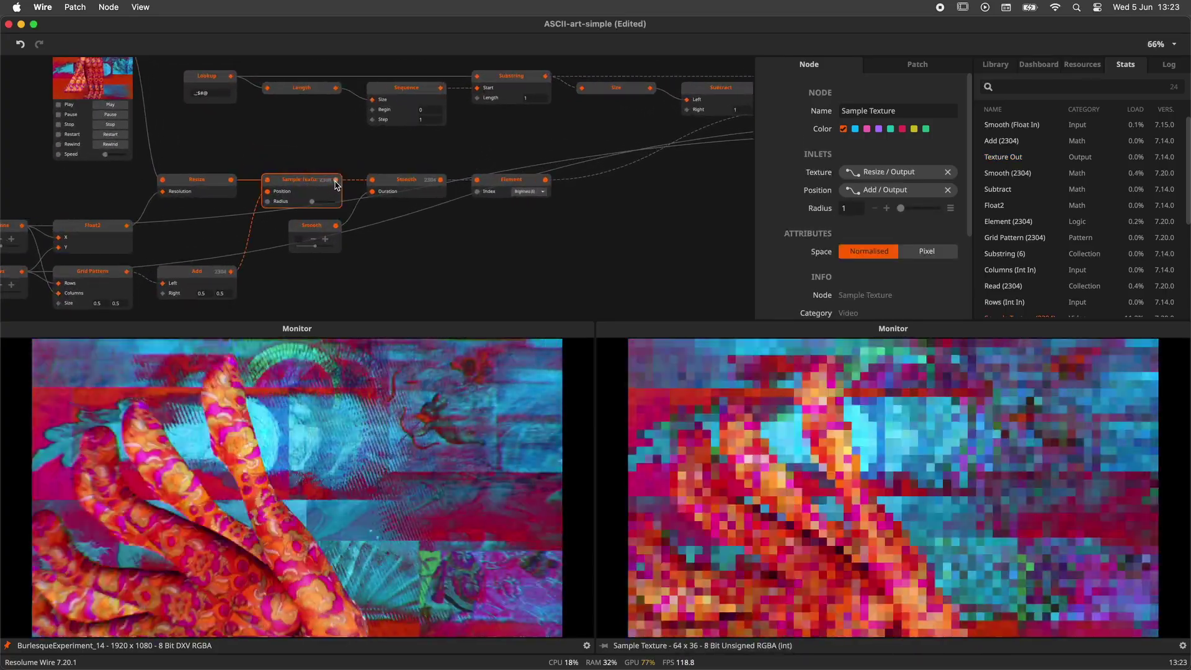
mouse_move(335, 181)
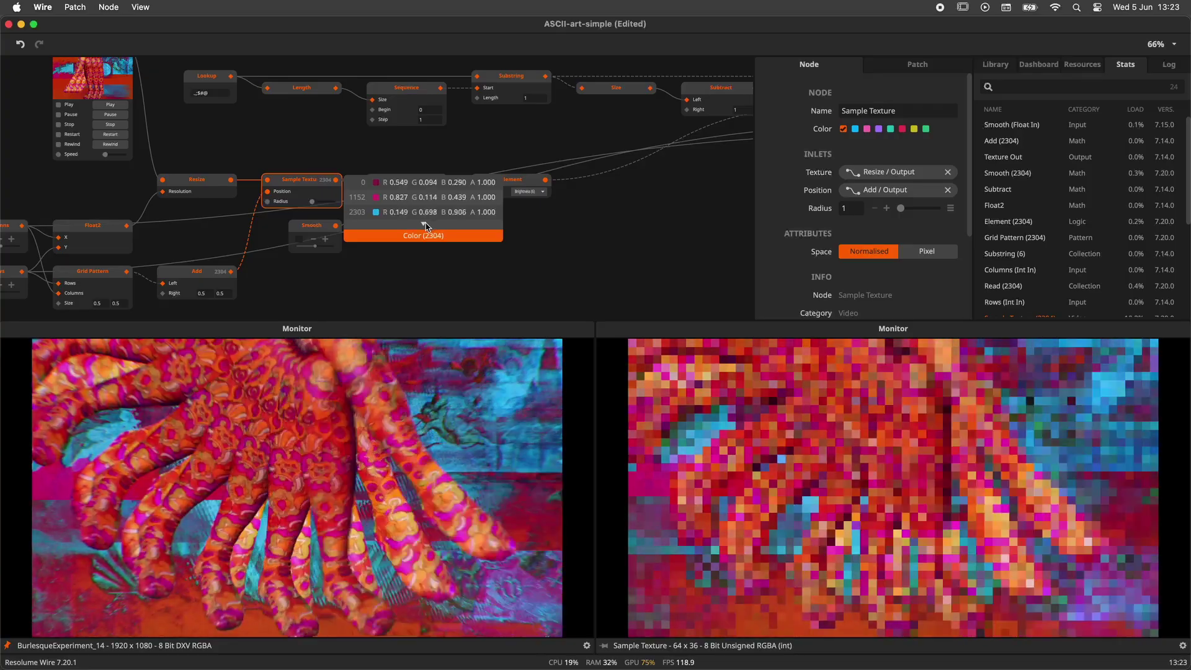
left_click(423, 224)
scroll(424, 223, "down", 5)
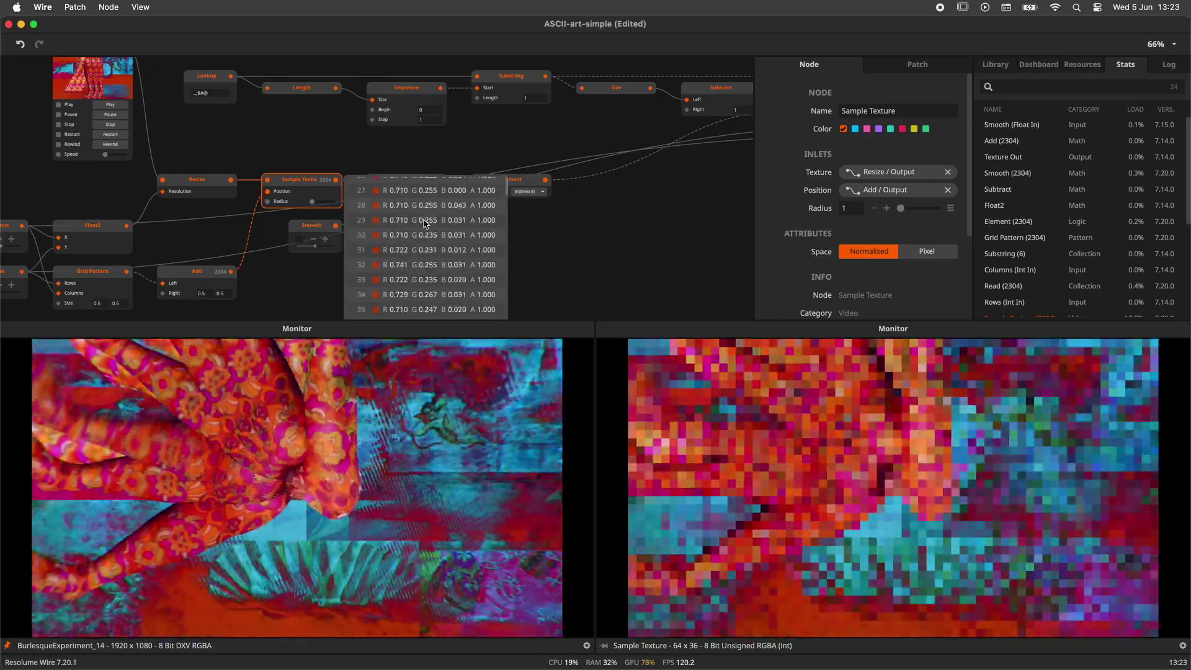
scroll(424, 223, "down", 15)
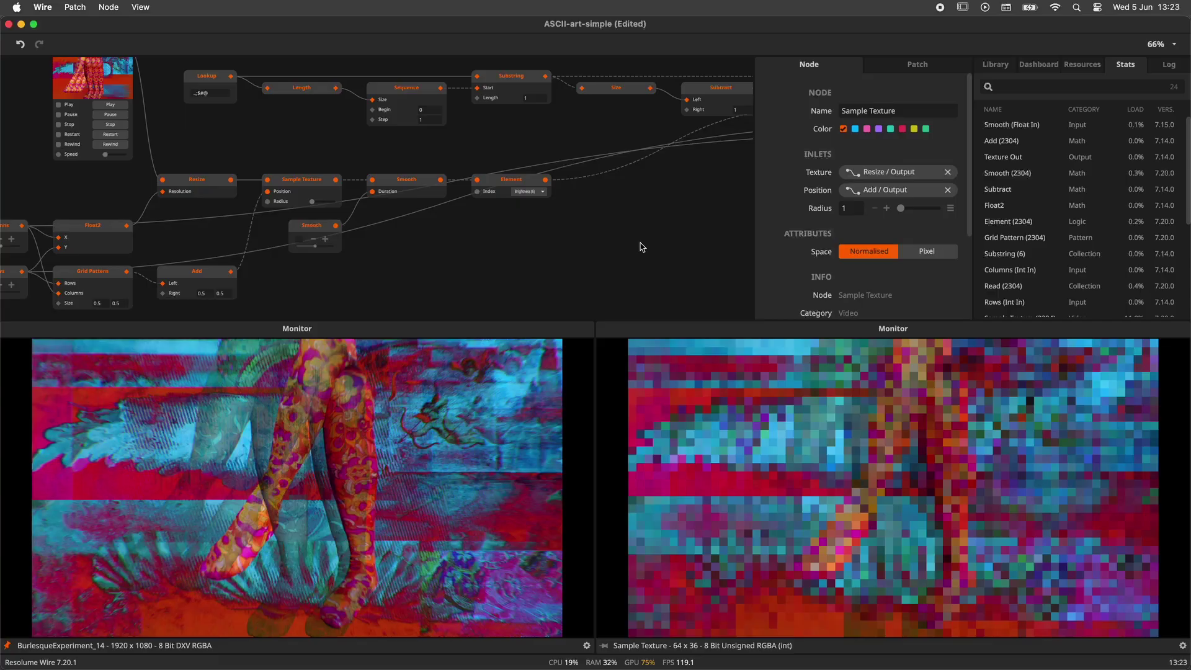
Select the Texture Out node and bring the text-rendering nodes into view.
scroll(642, 246, "right", 10)
left_click(661, 132)
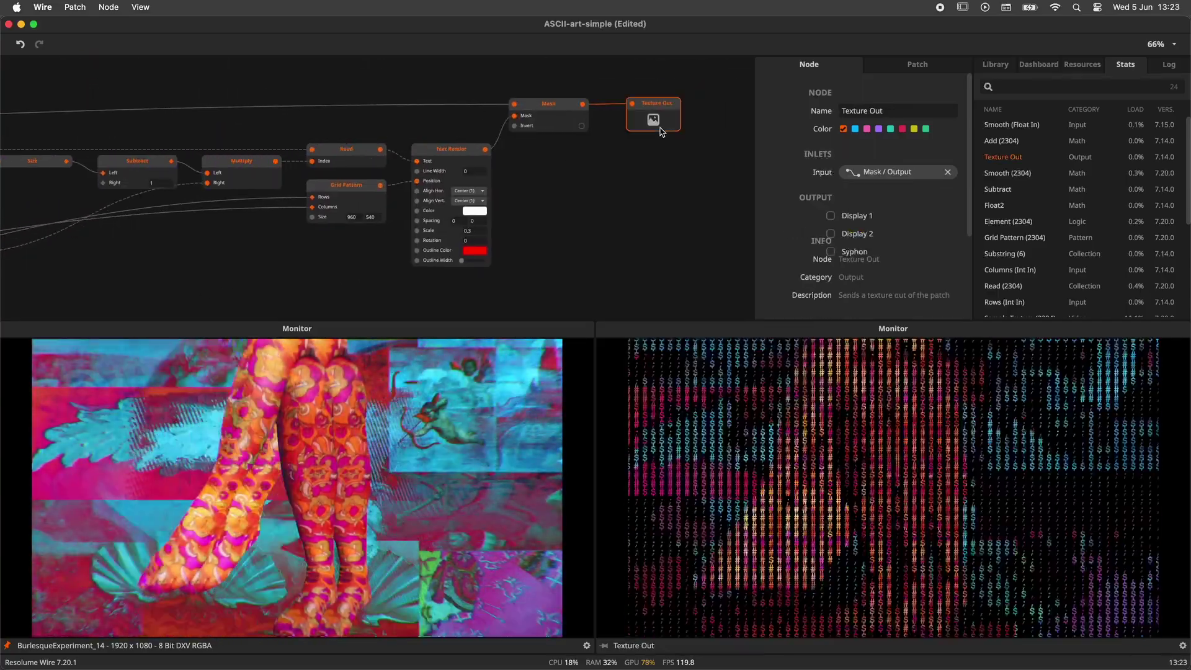
left_click_drag(253, 252, 409, 262)
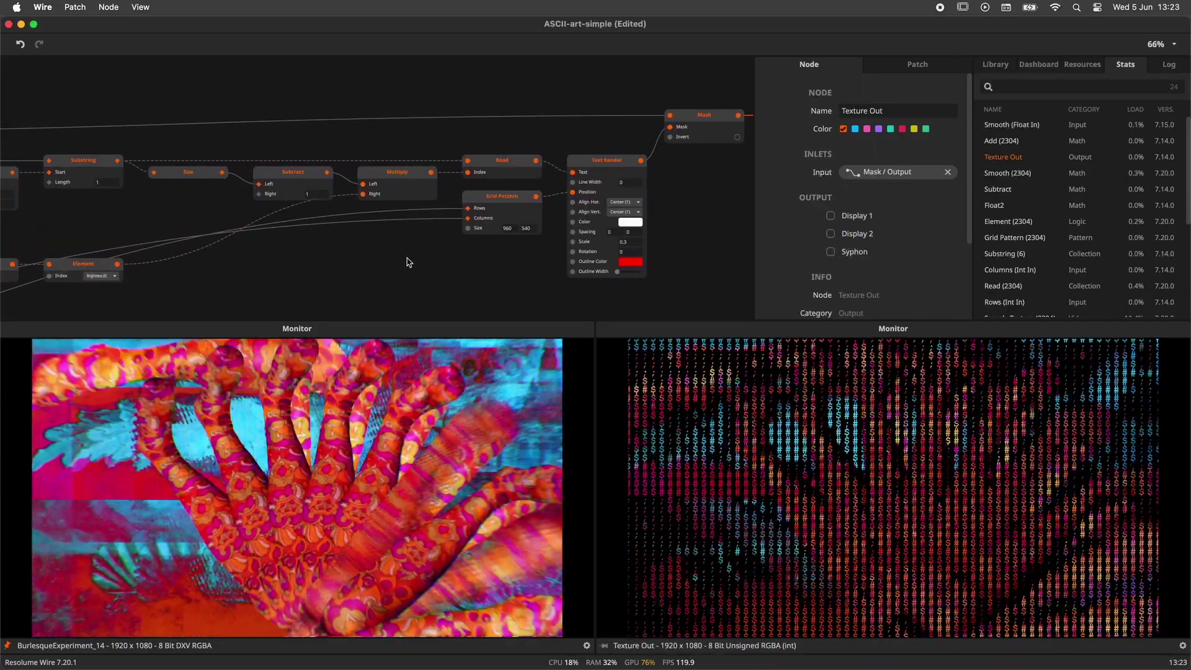